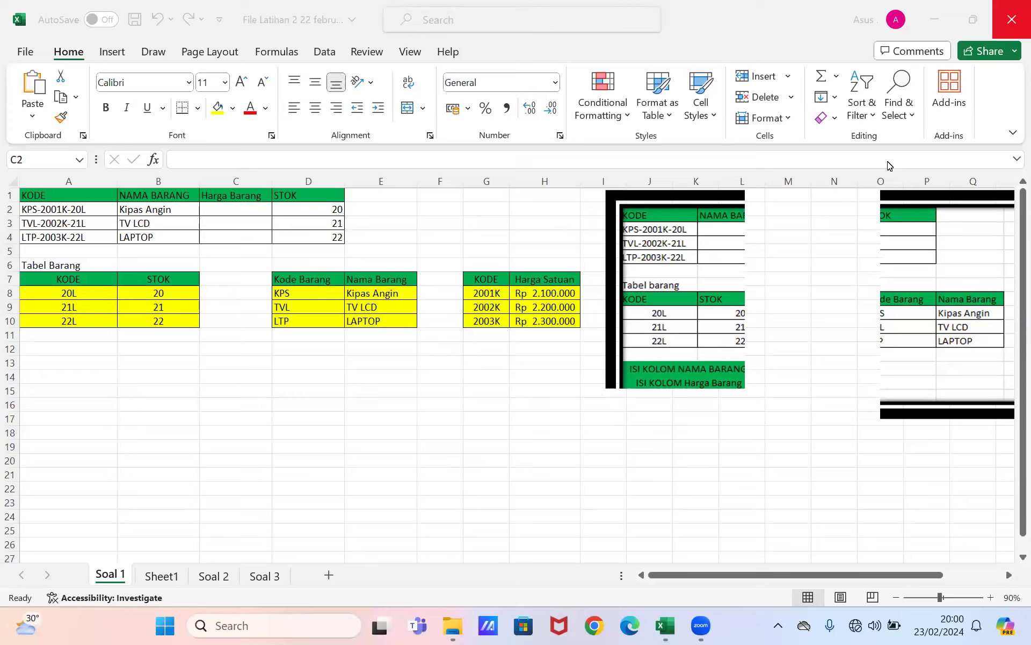
Step: Connect the computer to the Aibotak Wi-Fi network and return to the workbook
{"action": "left_click", "coordinate": [855, 626]}
{"action": "left_click", "coordinate": [822, 315]}
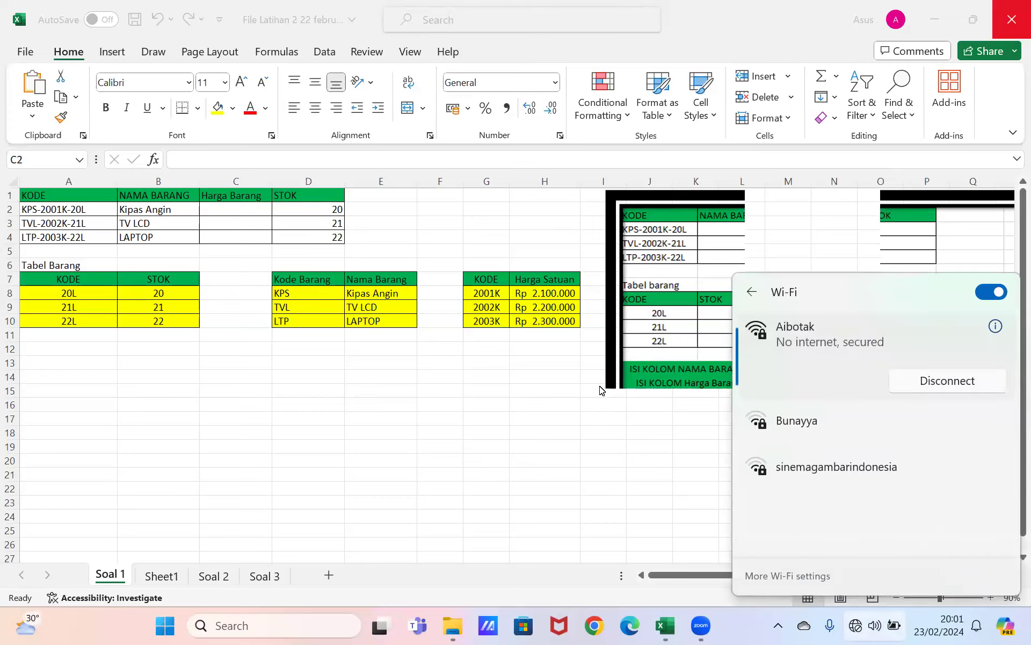
{"action": "left_click", "coordinate": [590, 152]}
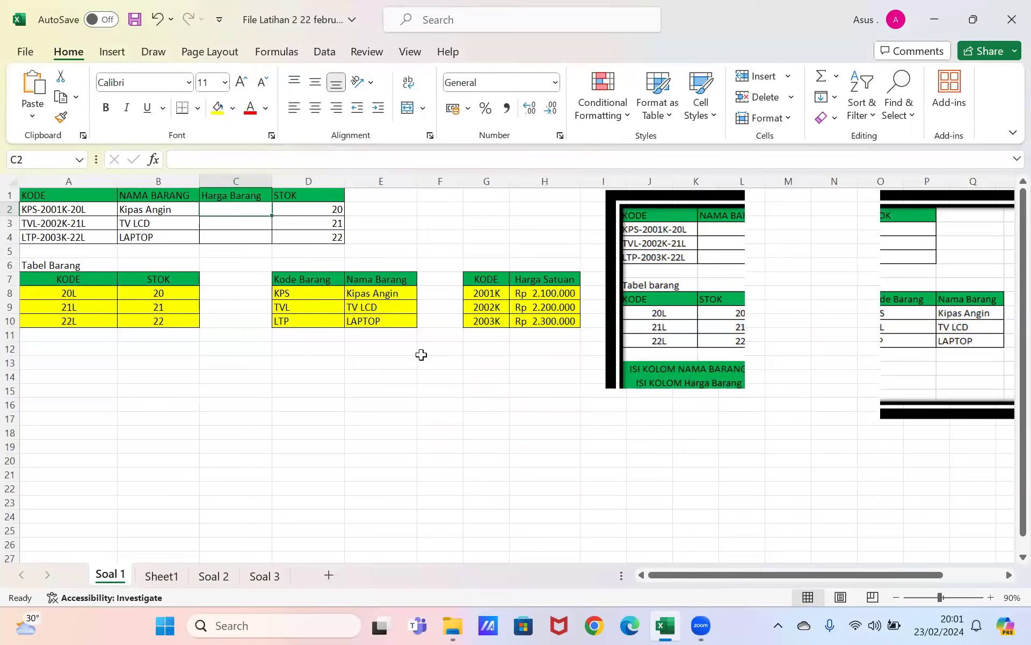
{"action": "left_click", "coordinate": [423, 358]}
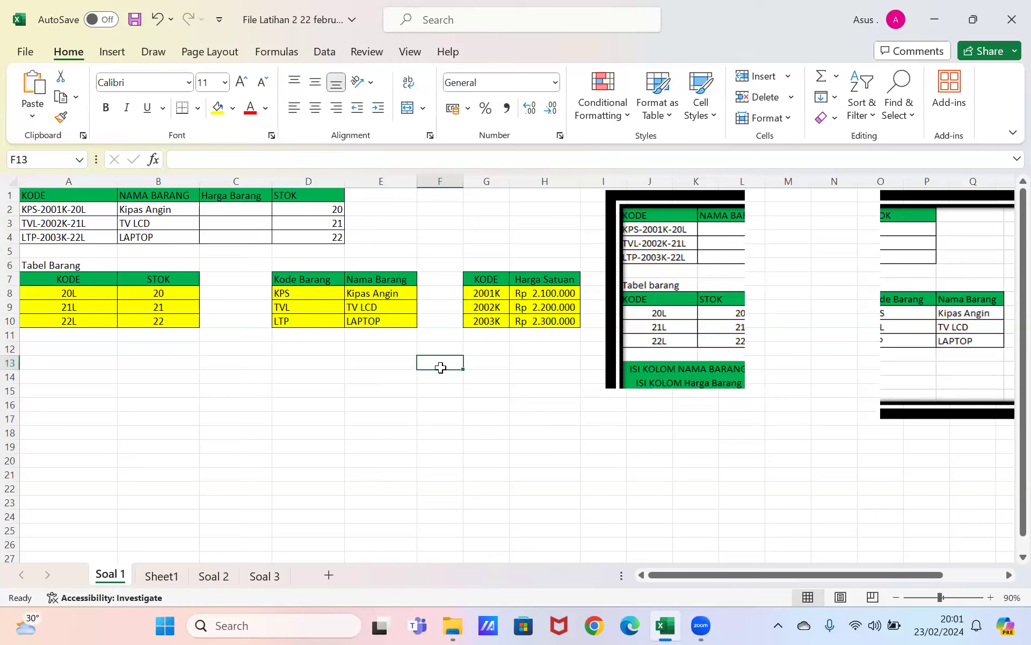
{"action": "left_click", "coordinate": [443, 417]}
{"action": "key", "text": "Left"}
{"action": "key", "text": "Left"}
{"action": "key", "text": "Left"}
{"action": "key", "text": "Up"}
{"action": "left_click", "coordinate": [160, 219]}
{"action": "left_click", "coordinate": [288, 218]}
Step: In cell C2, enter a VLOOKUP formula with MID(A2;5;5) as its lookup value
{"action": "left_click", "coordinate": [247, 213]}
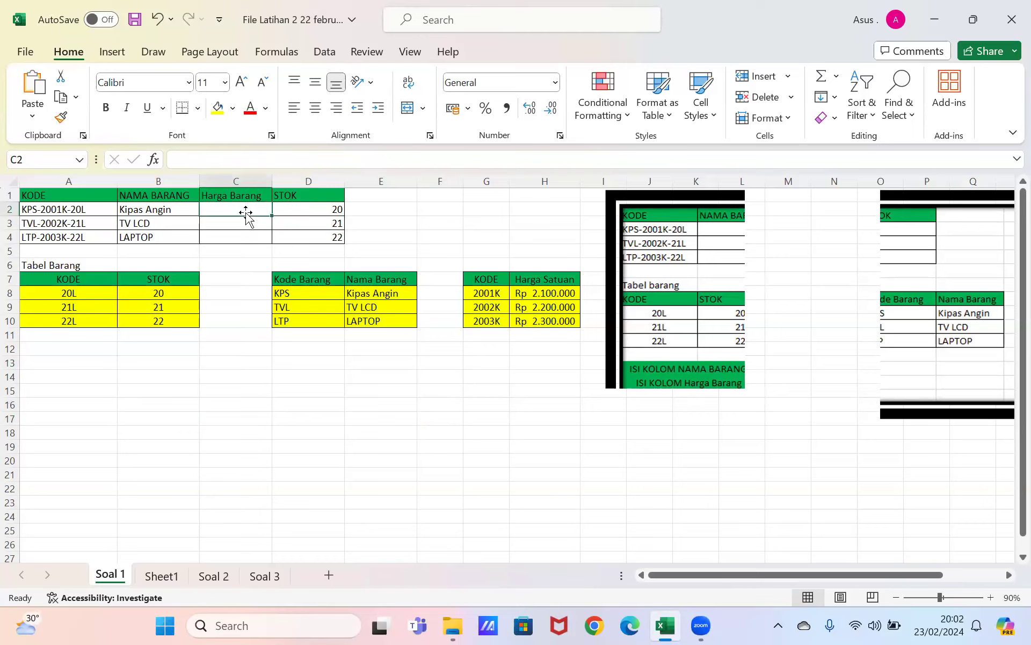
{"action": "left_click", "coordinate": [269, 163]}
{"action": "type", "text": "=v"}
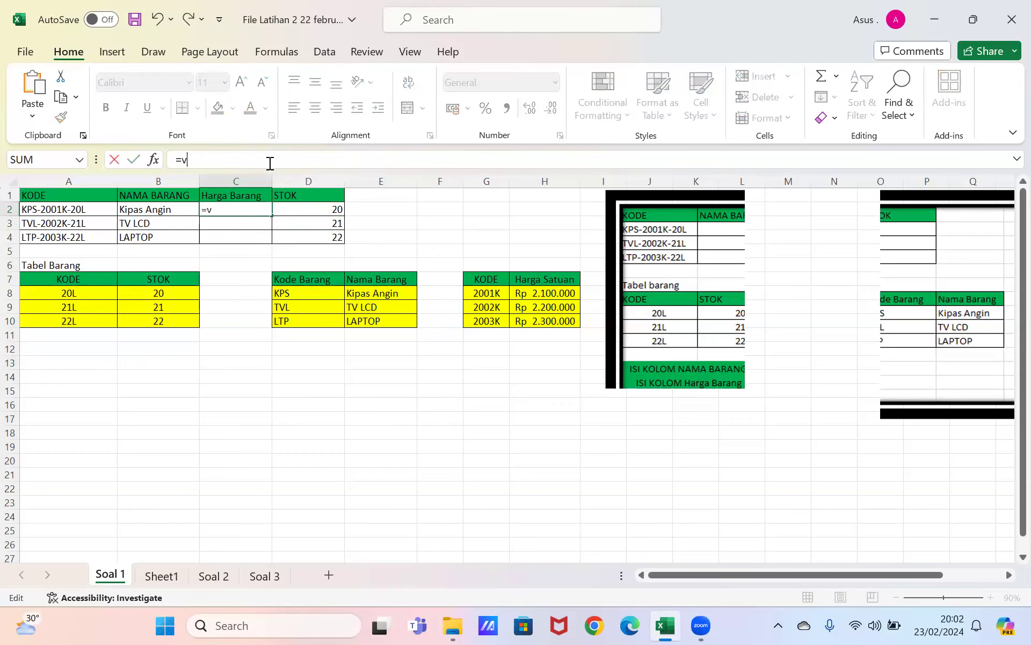
{"action": "type", "text": "lo"}
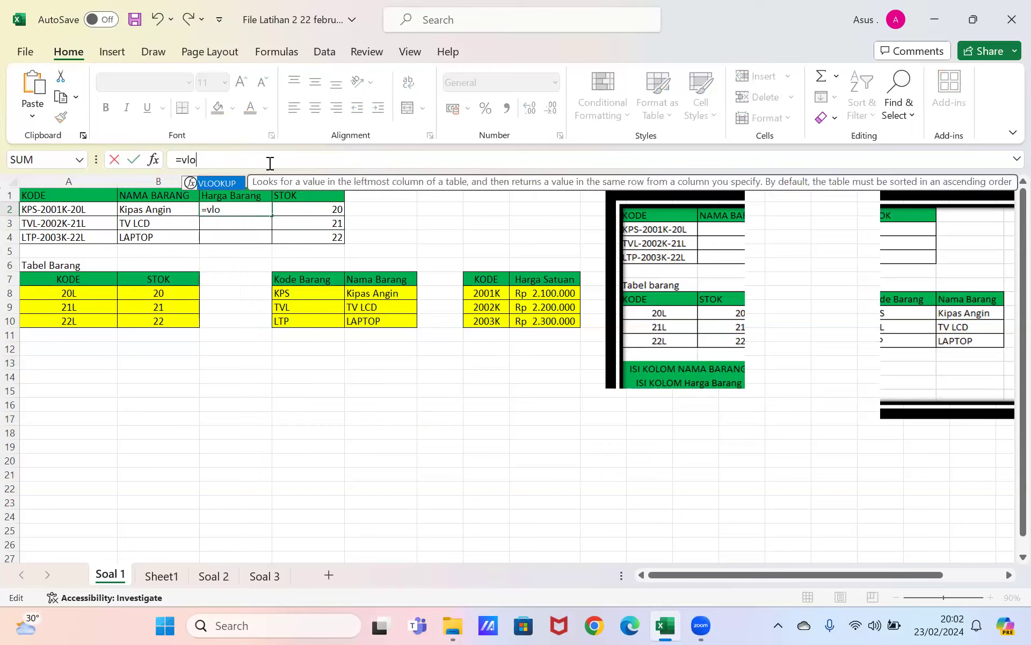
{"action": "key", "text": "Tab"}
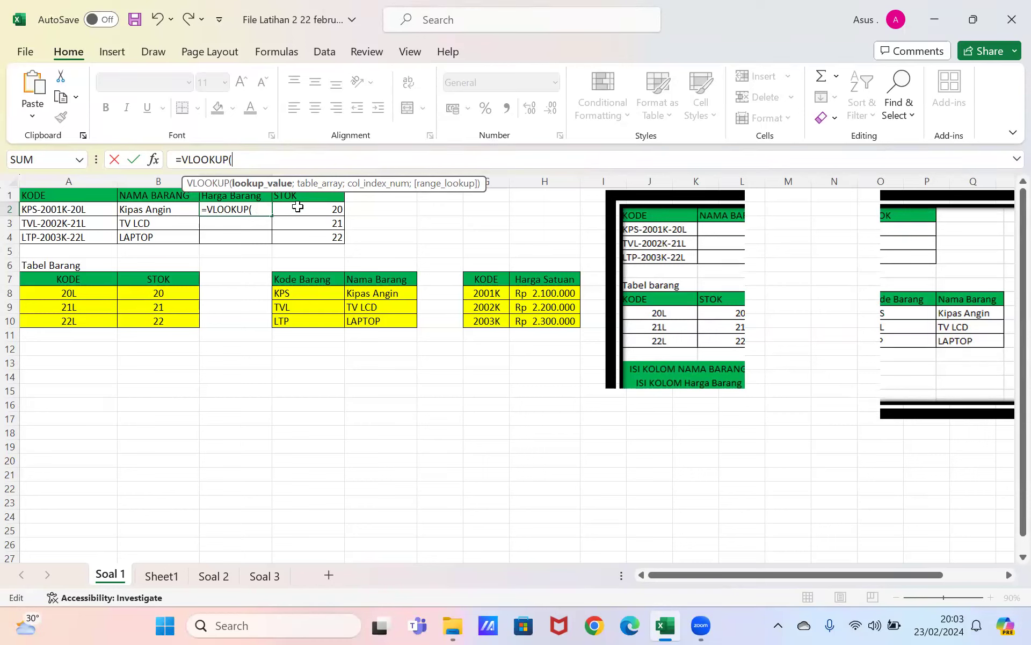
{"action": "type", "text": "kmi"}
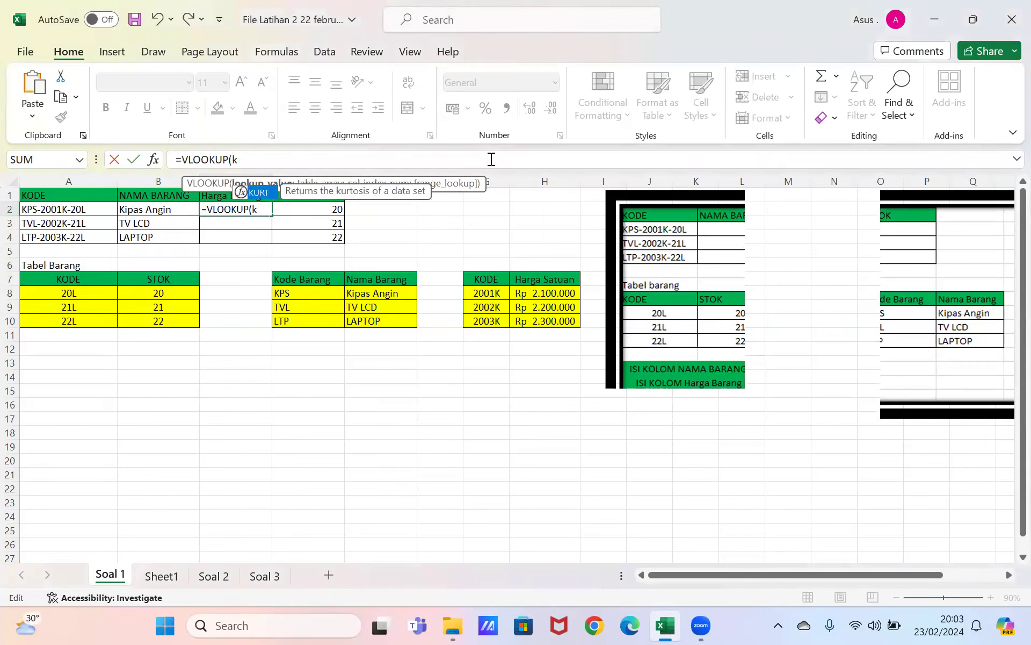
{"action": "key", "text": "BackSpace"}
{"action": "key", "text": "BackSpace"}
{"action": "key", "text": "BackSpace"}
{"action": "type", "text": "mi"}
{"action": "key", "text": "Tab"}
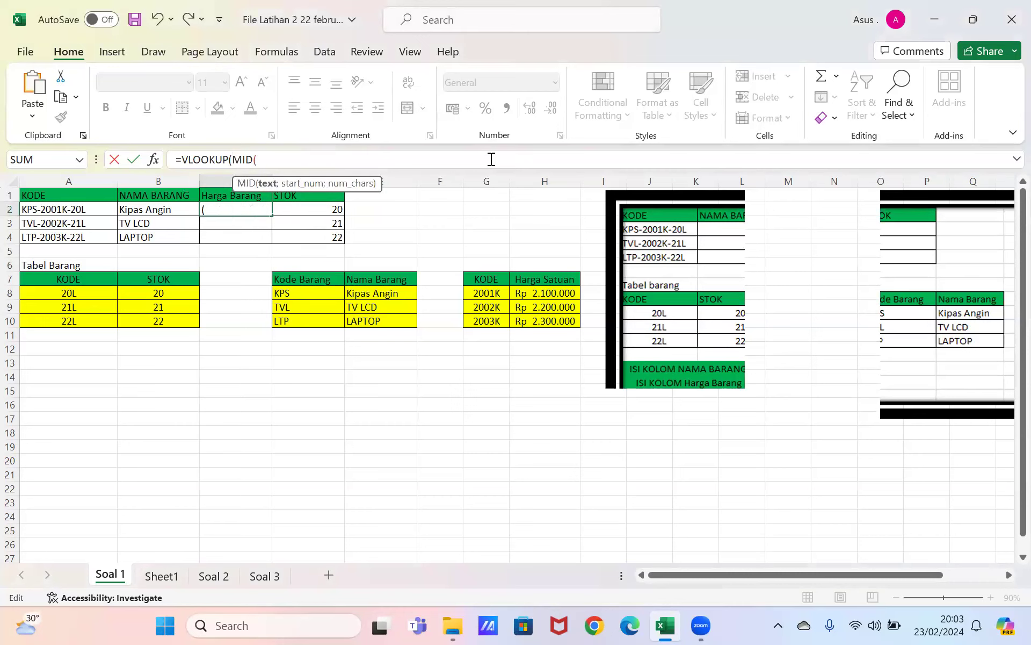
{"action": "left_click", "coordinate": [87, 215]}
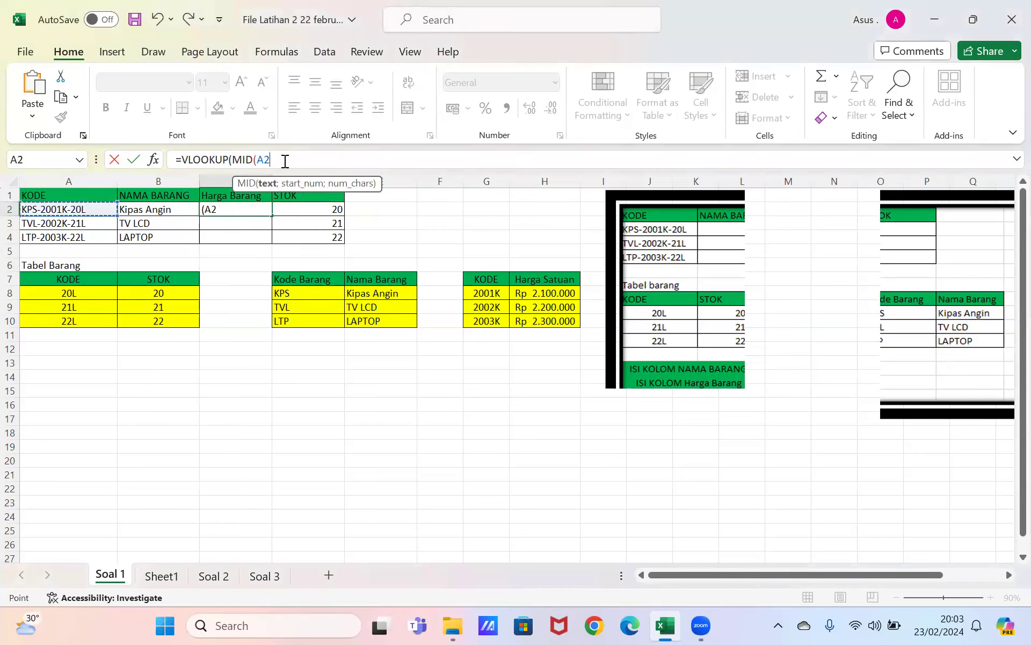
{"action": "type", "text": ";"}
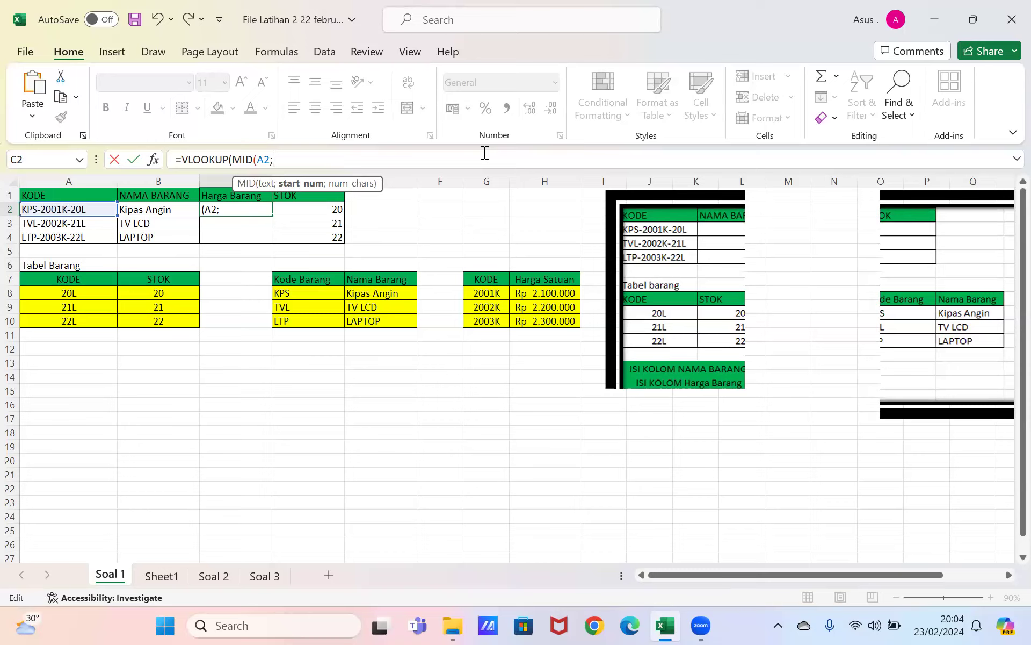
{"action": "type", "text": "5;5);"}
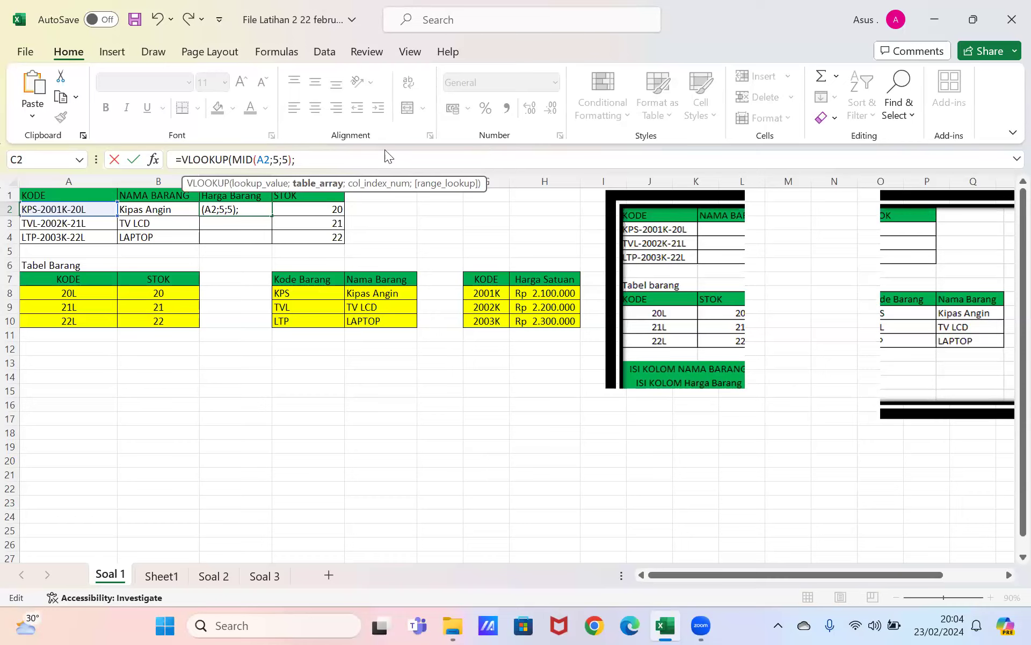
Step: Complete the C2 VLOOKUP with table HARGABARANG, column 2 and match type 0, and fill it down to C4
{"action": "type", "text": " ha"}
{"action": "key", "text": "Tab"}
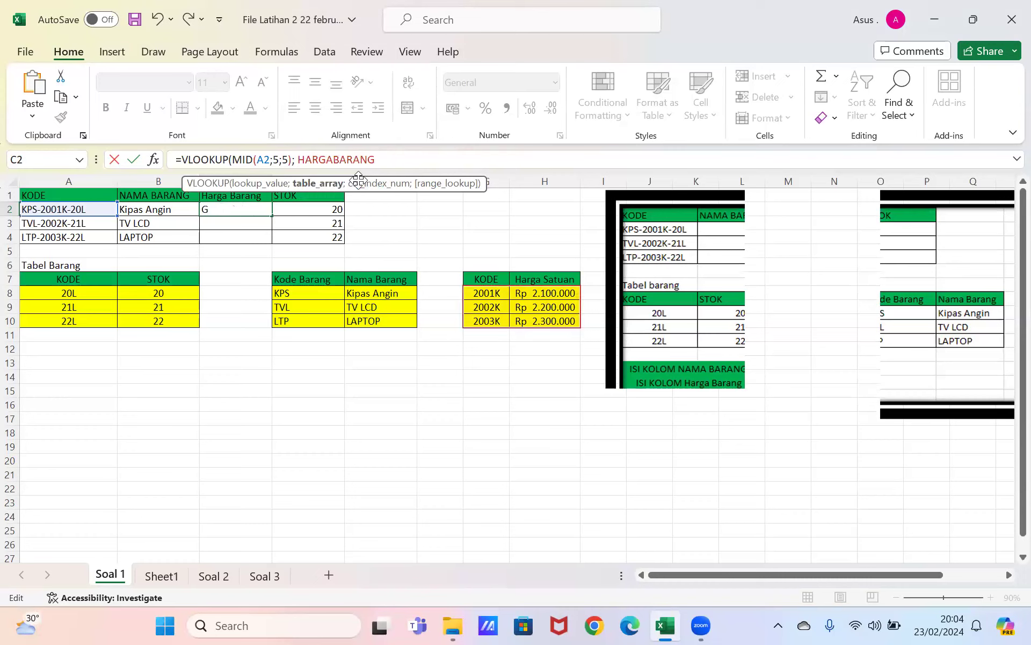
{"action": "type", "text": ";"}
{"action": "type", "text": "2;"}
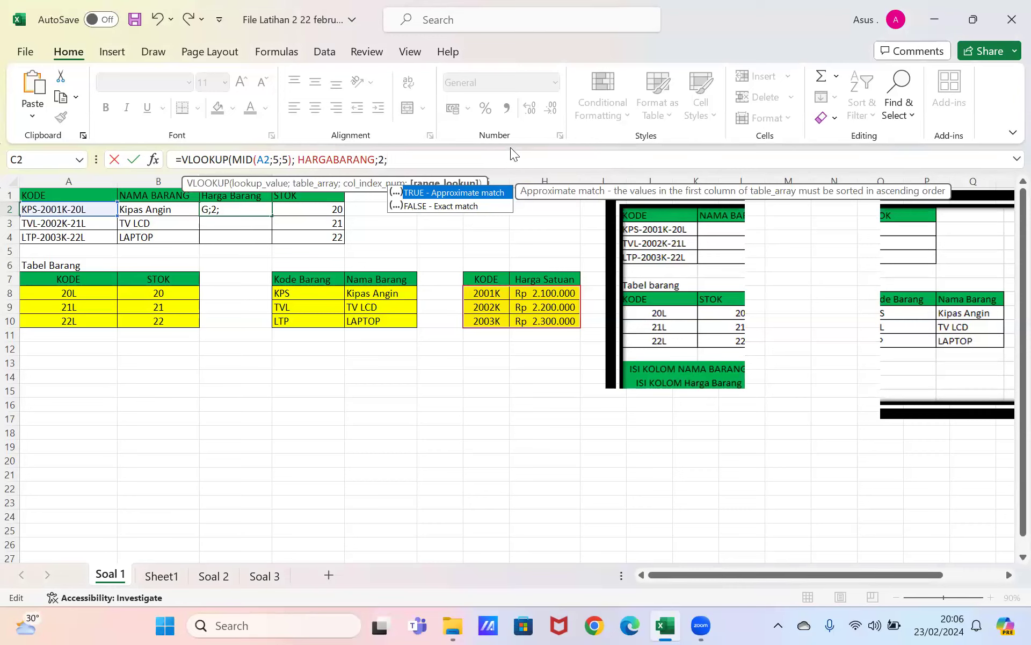
{"action": "key", "text": "Escape"}
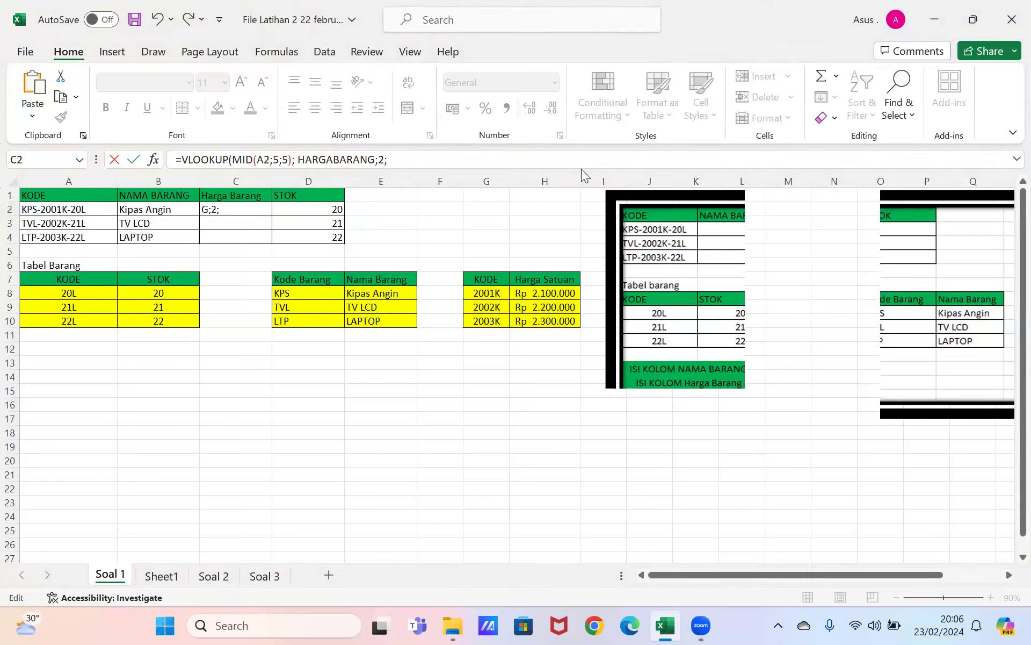
{"action": "left_click", "coordinate": [489, 152]}
{"action": "type", "text": "0"}
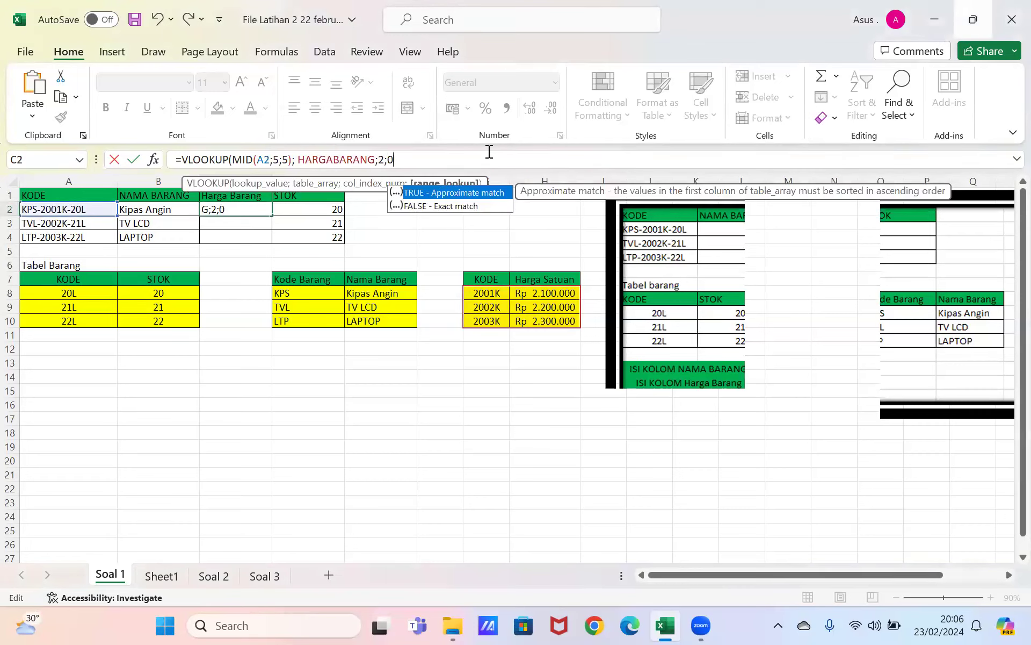
{"action": "key", "text": "Return"}
{"action": "key", "text": "Return"}
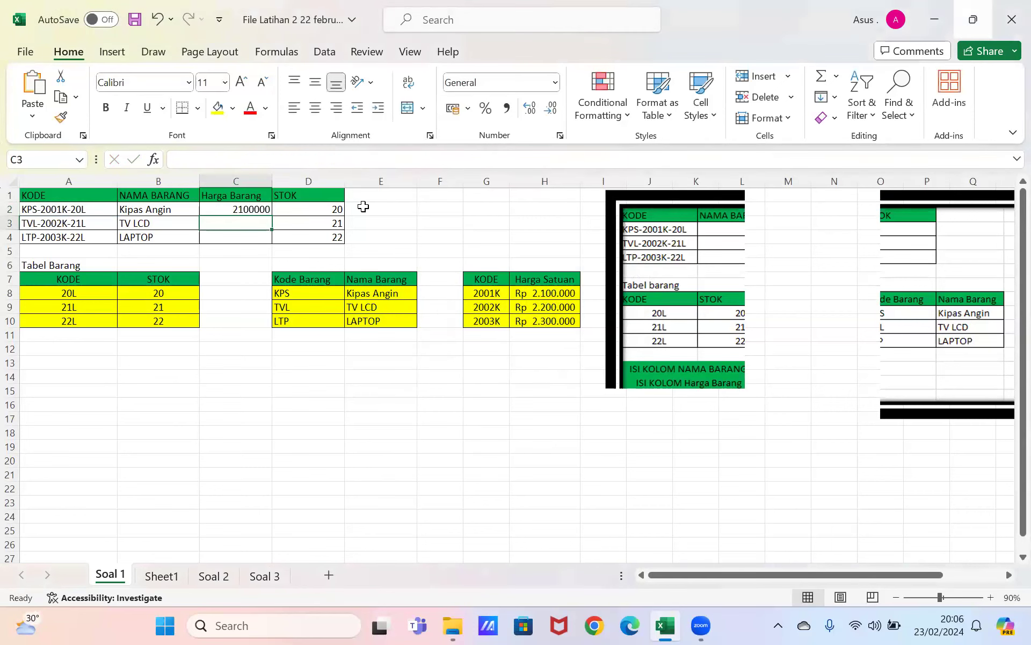
{"action": "left_click", "coordinate": [250, 209]}
{"action": "left_click_drag", "start_coordinate": [273, 215], "coordinate": [271, 240]}
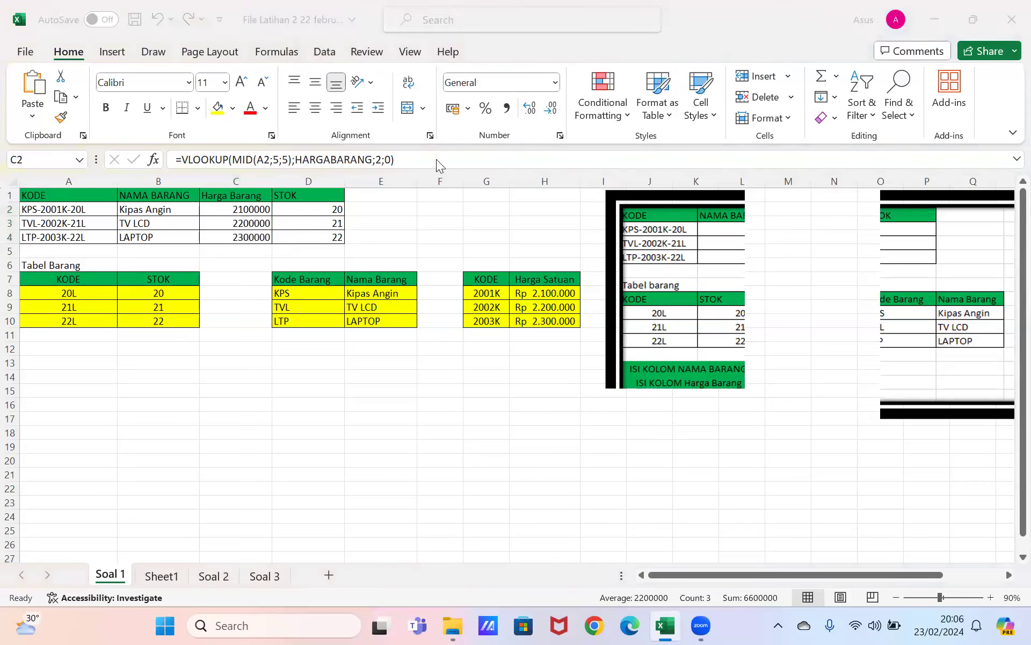
Step: On the Soal 2 sheet, name the series and item name table in F3:J4 seribarang
{"action": "left_click", "coordinate": [208, 576]}
{"action": "left_click_drag", "start_coordinate": [698, 572], "coordinate": [655, 583]}
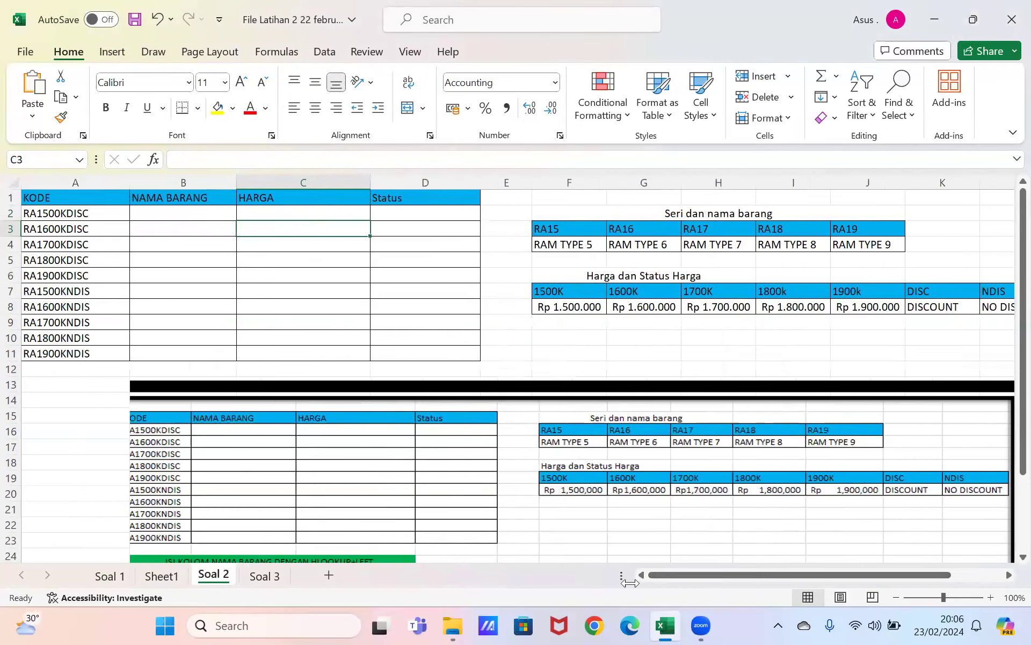
{"action": "left_click", "coordinate": [506, 230]}
{"action": "left_click_drag", "start_coordinate": [547, 227], "coordinate": [856, 239]}
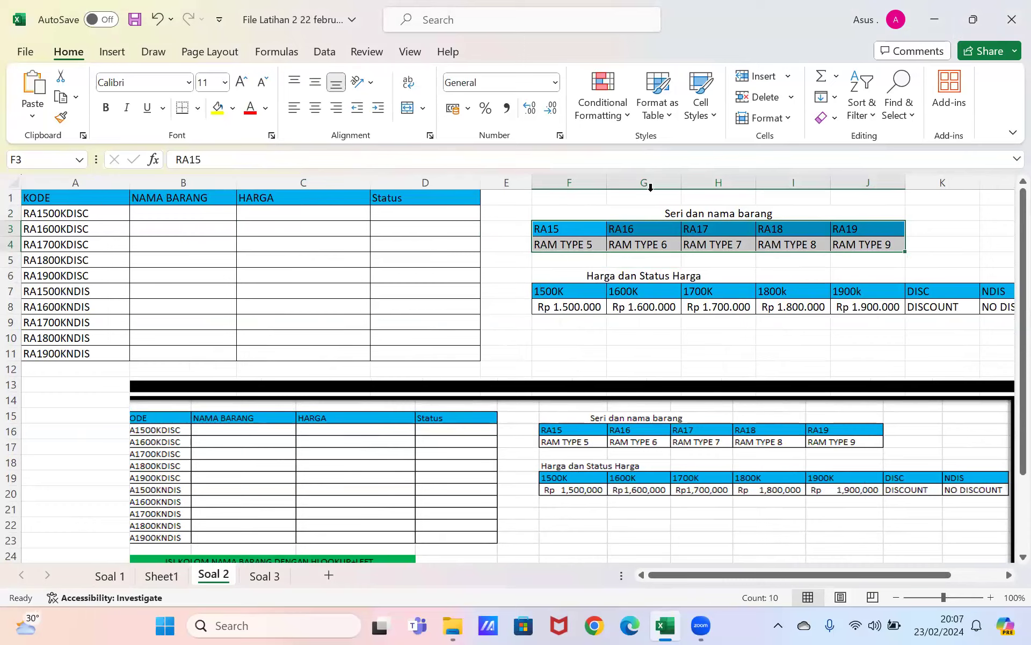
{"action": "left_click", "coordinate": [42, 158]}
{"action": "type", "text": "seribarang"}
{"action": "key", "text": "Return"}
{"action": "left_click", "coordinate": [552, 290]}
{"action": "key", "text": "shift+Right"}
{"action": "key", "text": "shift+Right"}
{"action": "key", "text": "shift+Right"}
{"action": "key", "text": "shift+Right"}
{"action": "key", "text": "shift+Right"}
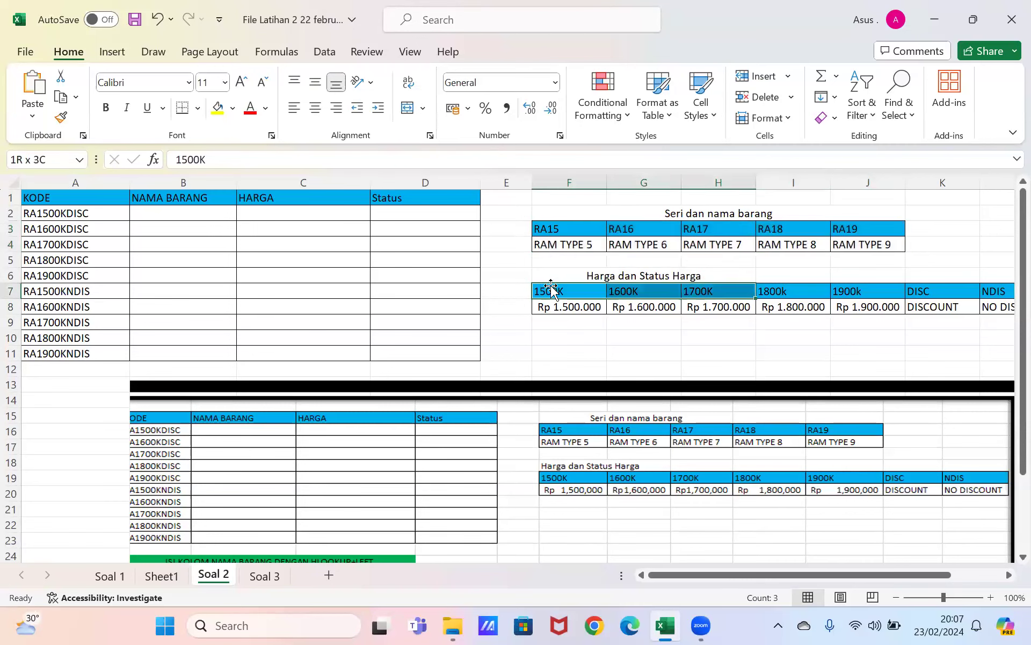
{"action": "key", "text": "shift+Left"}
{"action": "key", "text": "shift+Down"}
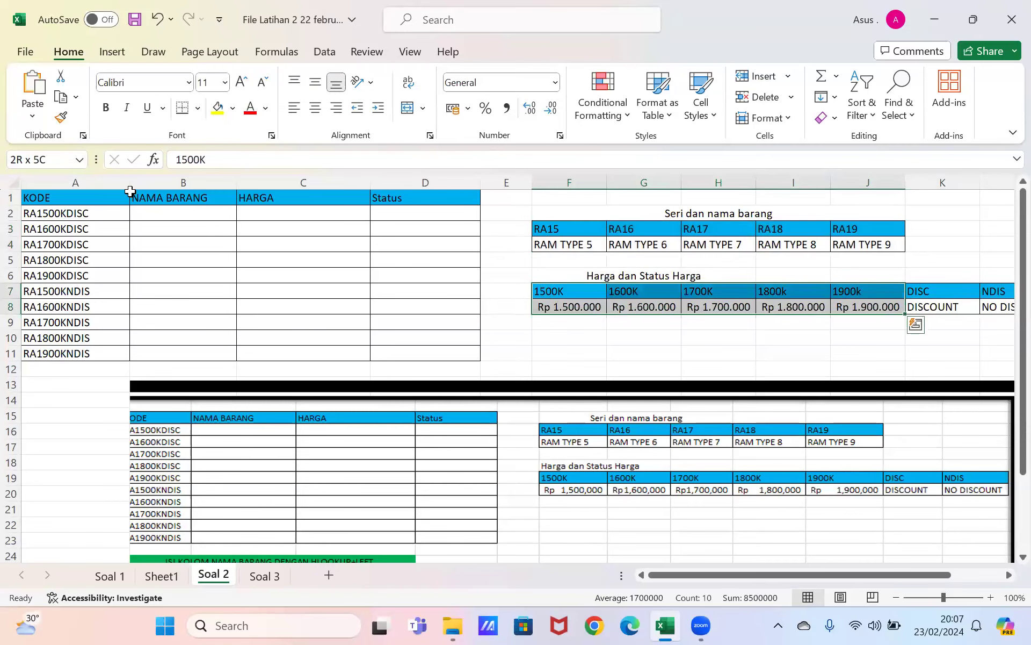
{"action": "left_click", "coordinate": [56, 160]}
{"action": "type", "text": "hargabarang2"}
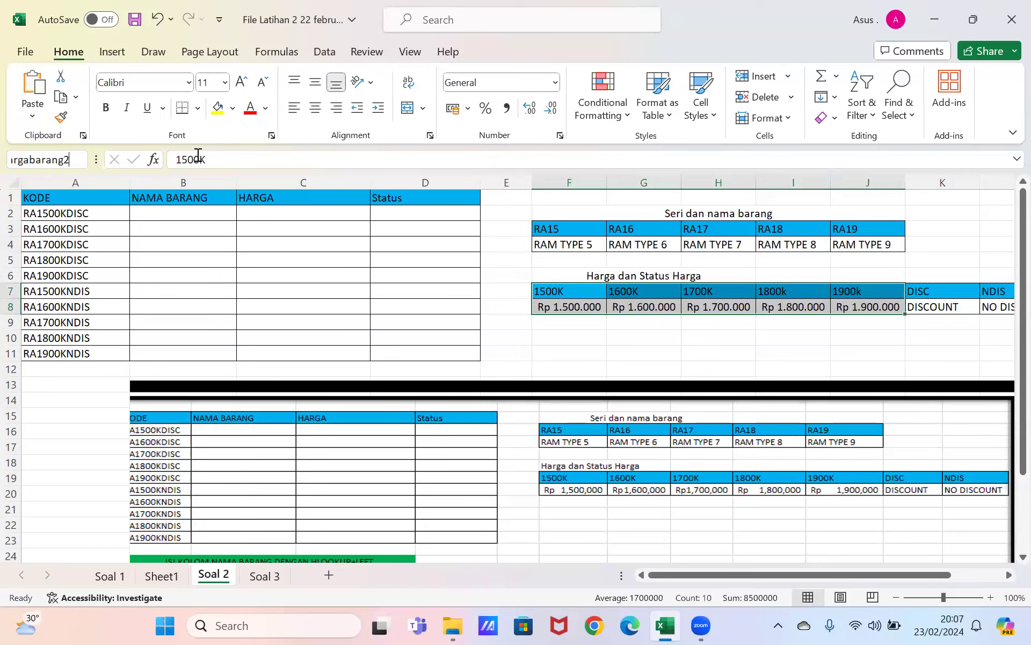
Step: Name the price and status table in F7:L8 hargadanstatus
{"action": "left_click_drag", "start_coordinate": [574, 291], "coordinate": [956, 309]}
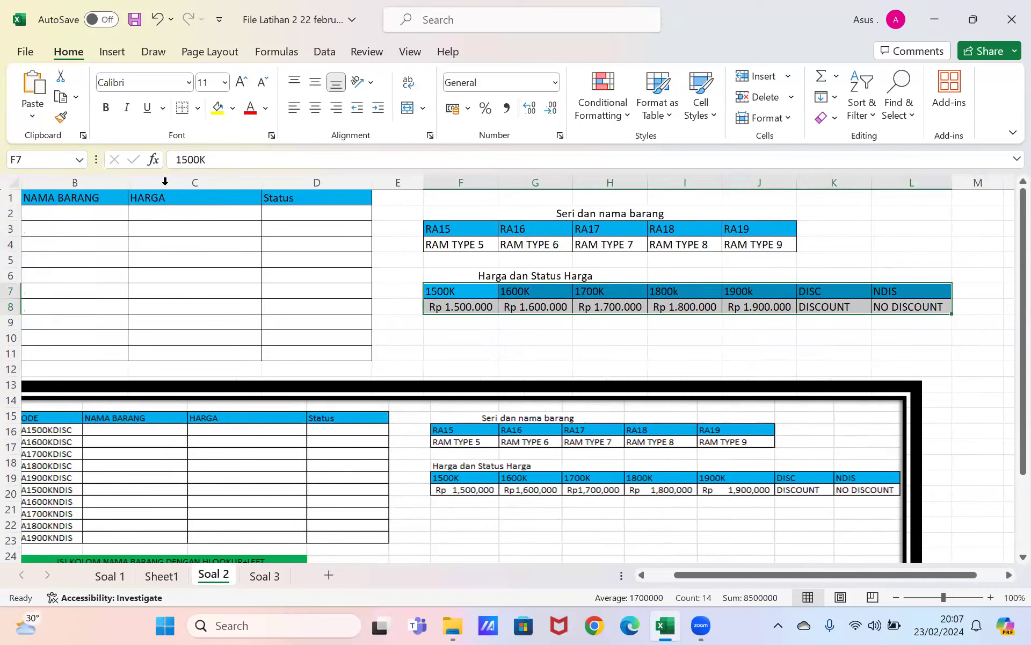
{"action": "left_click", "coordinate": [43, 157]}
{"action": "left_click", "coordinate": [43, 157]}
{"action": "type", "text": "ar"}
{"action": "key", "text": "BackSpace"}
{"action": "key", "text": "BackSpace"}
{"action": "key", "text": "BackSpace"}
{"action": "key", "text": "BackSpace"}
{"action": "type", "text": "hargagan"}
{"action": "key", "text": "BackSpace"}
{"action": "key", "text": "BackSpace"}
{"action": "key", "text": "BackSpace"}
{"action": "type", "text": "danstatus"}
{"action": "key", "text": "Return"}
Step: Begin an HLOOKUP formula in cell B2 of the NAMA BARANG column
{"action": "key", "text": "Left"}
{"action": "key", "text": "Left"}
{"action": "key", "text": "Left"}
{"action": "key", "text": "Left"}
{"action": "key", "text": "Left"}
{"action": "key", "text": "Up"}
{"action": "key", "text": "Up"}
{"action": "key", "text": "Up"}
{"action": "key", "text": "Up"}
{"action": "key", "text": "Up"}
{"action": "key", "text": "Right"}
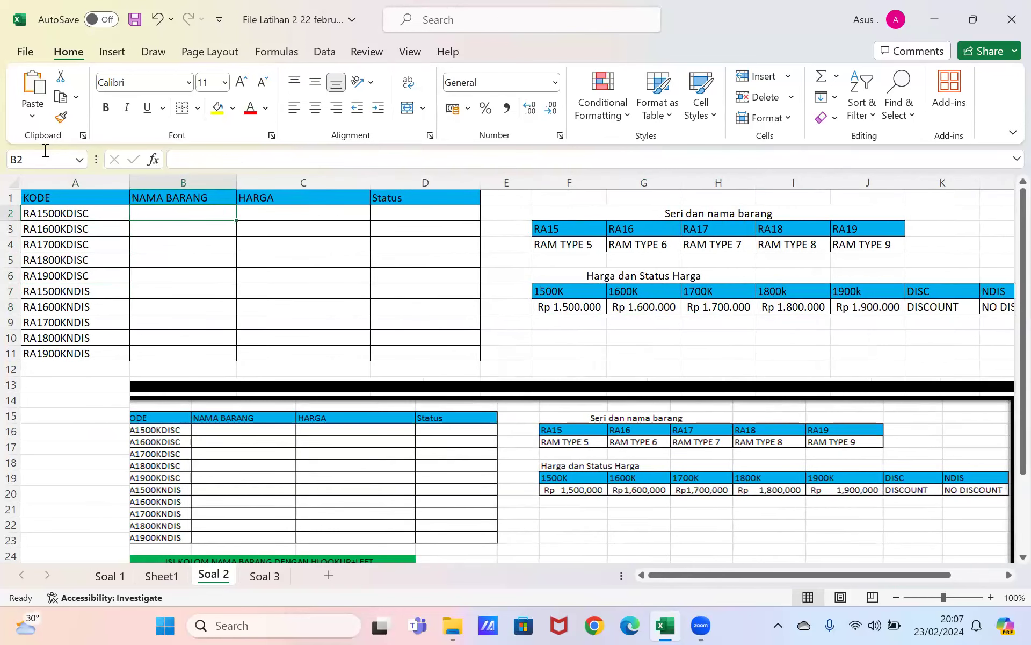
{"action": "type", "text": "=hl"}
{"action": "key", "text": "Tab"}
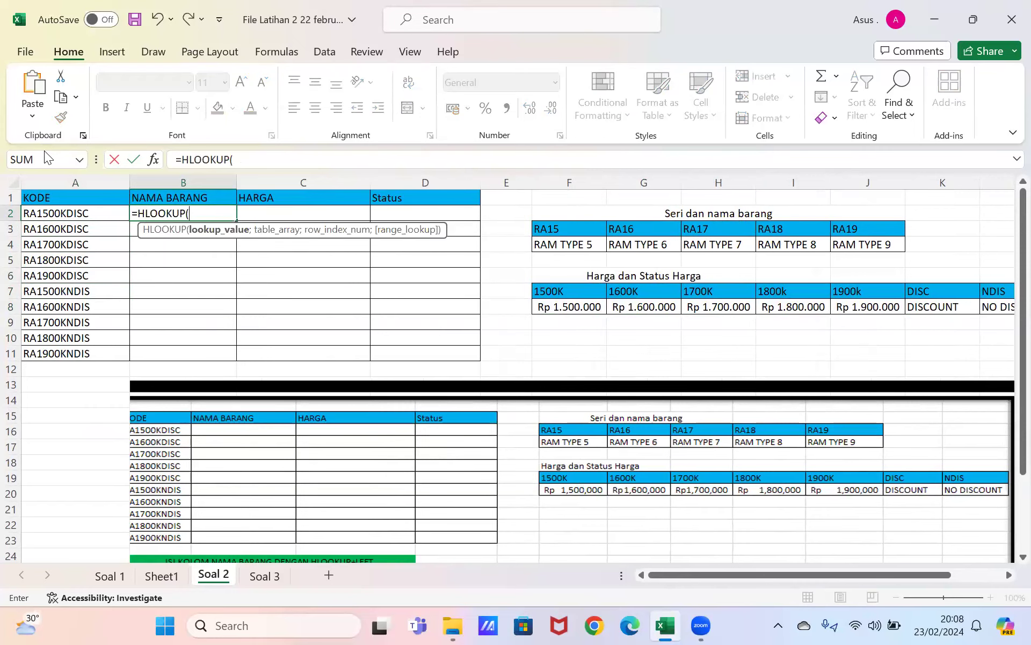
{"action": "left_click", "coordinate": [277, 157]}
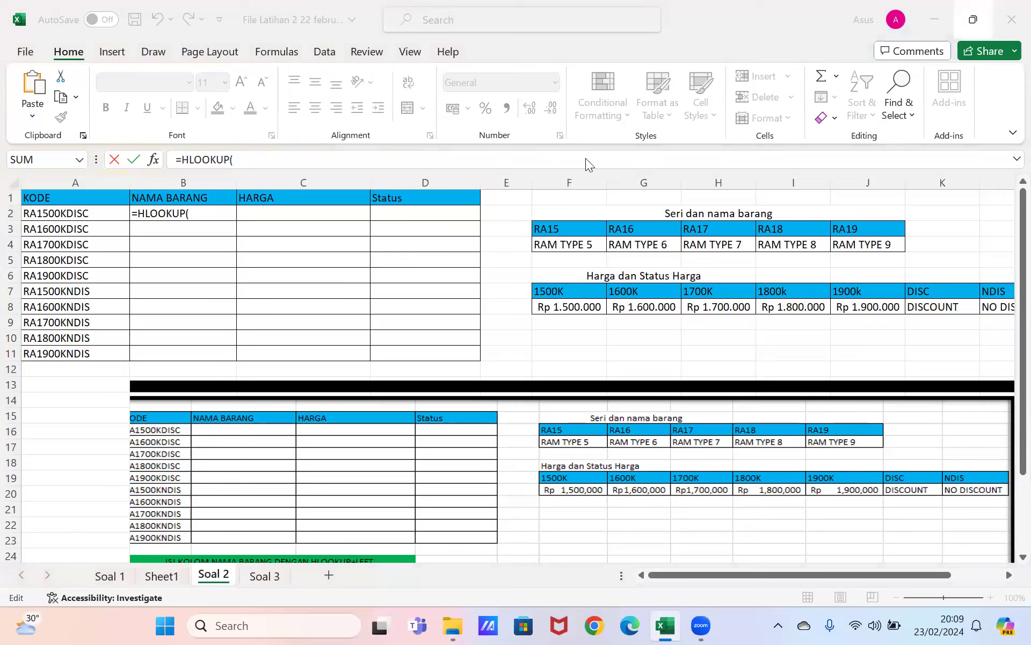
{"action": "left_click", "coordinate": [69, 214]}
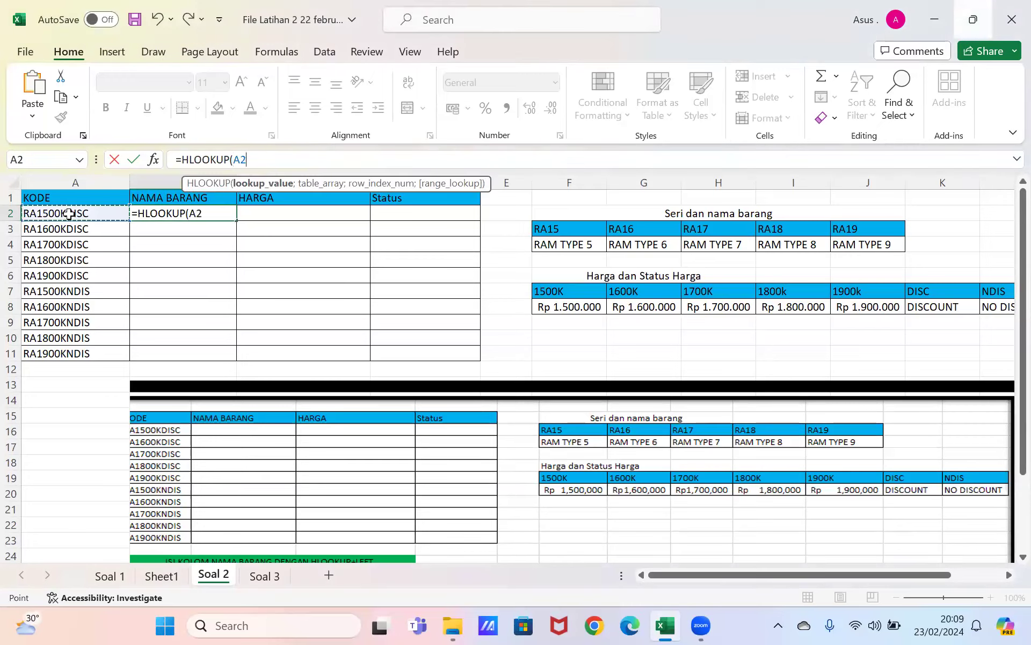
{"action": "key", "text": "BackSpace"}
{"action": "key", "text": "BackSpace"}
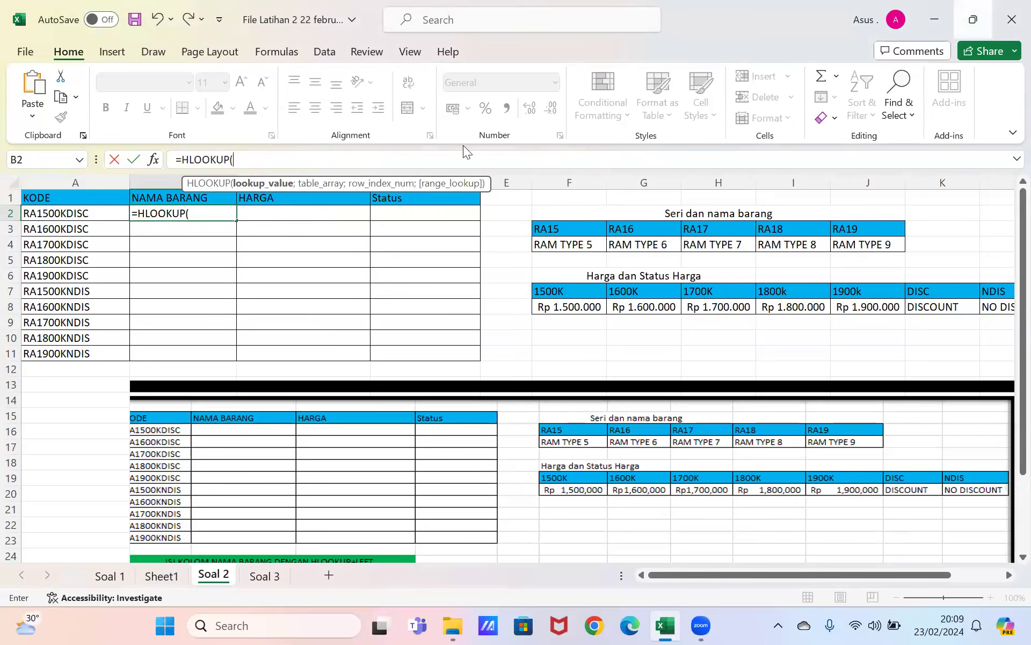
{"action": "key", "text": "super+z"}
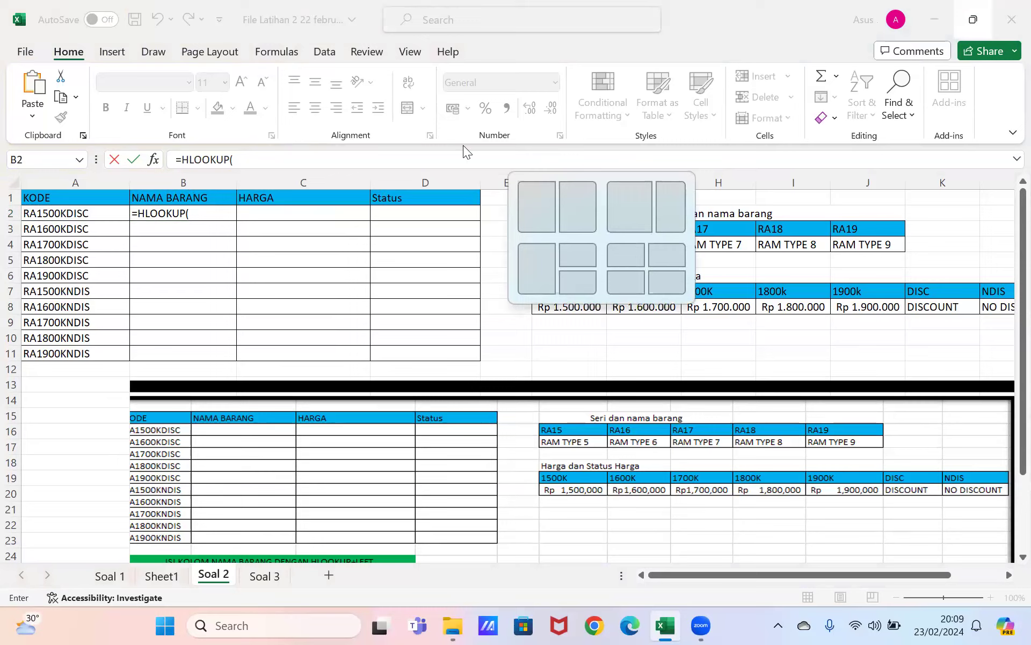
{"action": "key", "text": "Escape"}
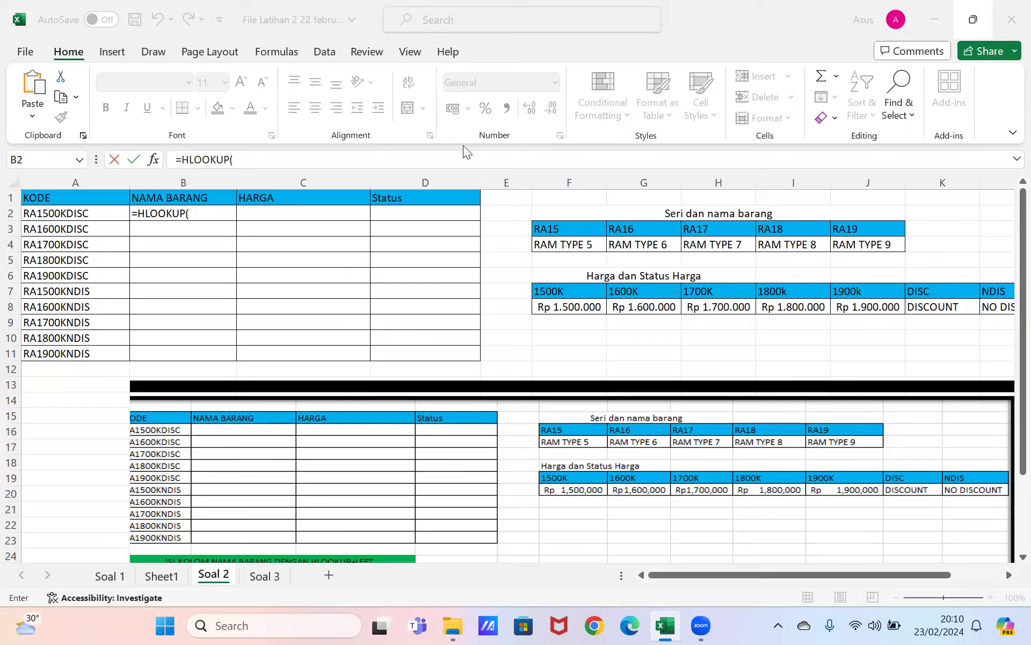
Step: Enter LEFT(a2;4) as the lookup value of the HLOOKUP formula in B2
{"action": "left_click", "coordinate": [338, 153]}
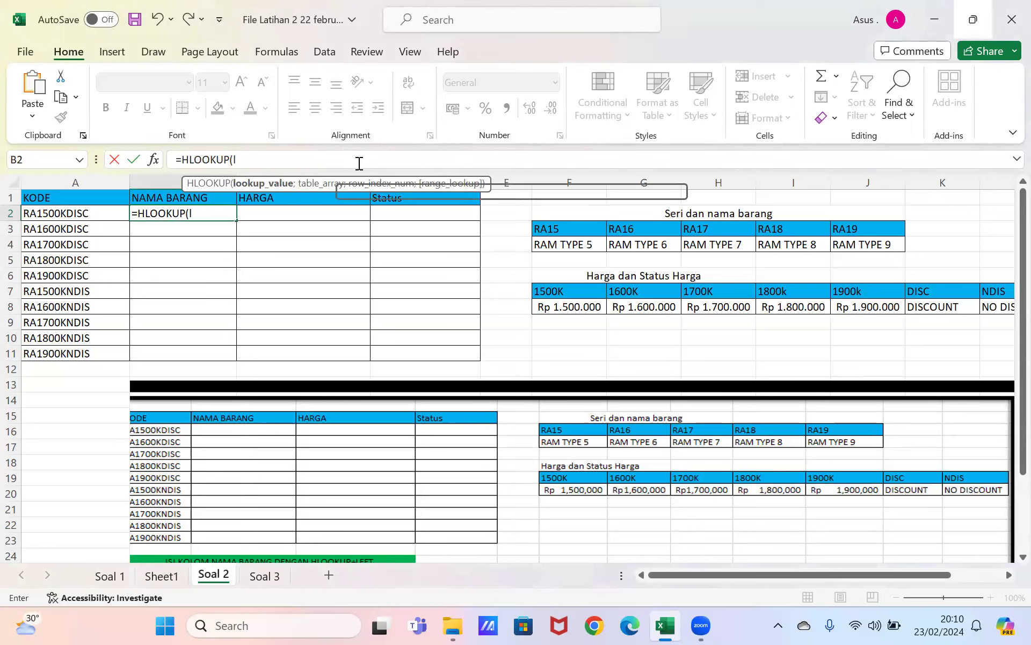
{"action": "type", "text": "LEFT(a2"}
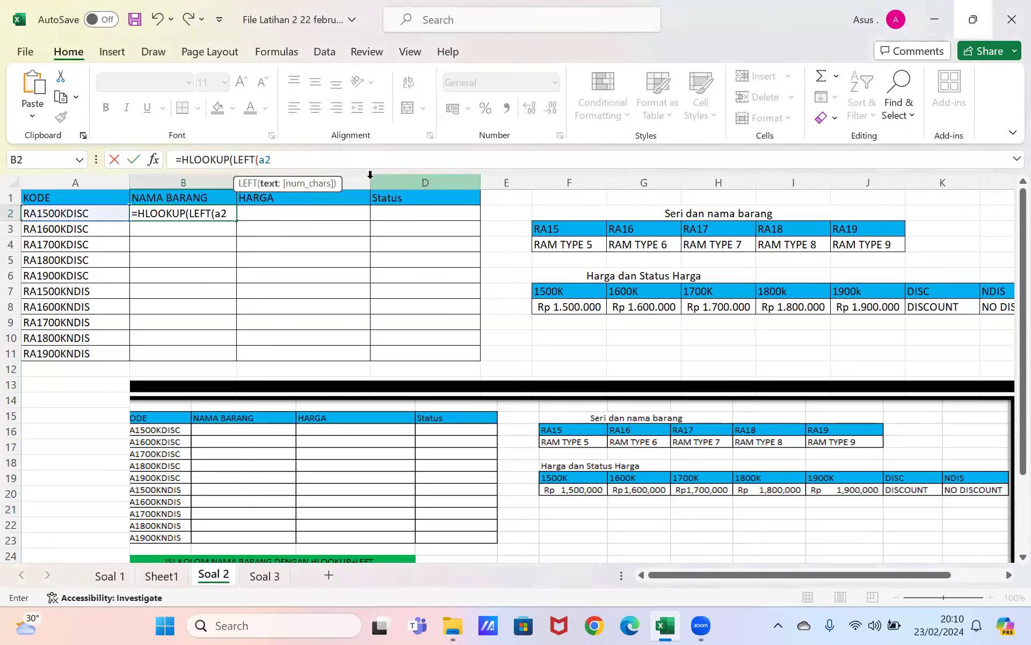
{"action": "type", "text": ";4);"}
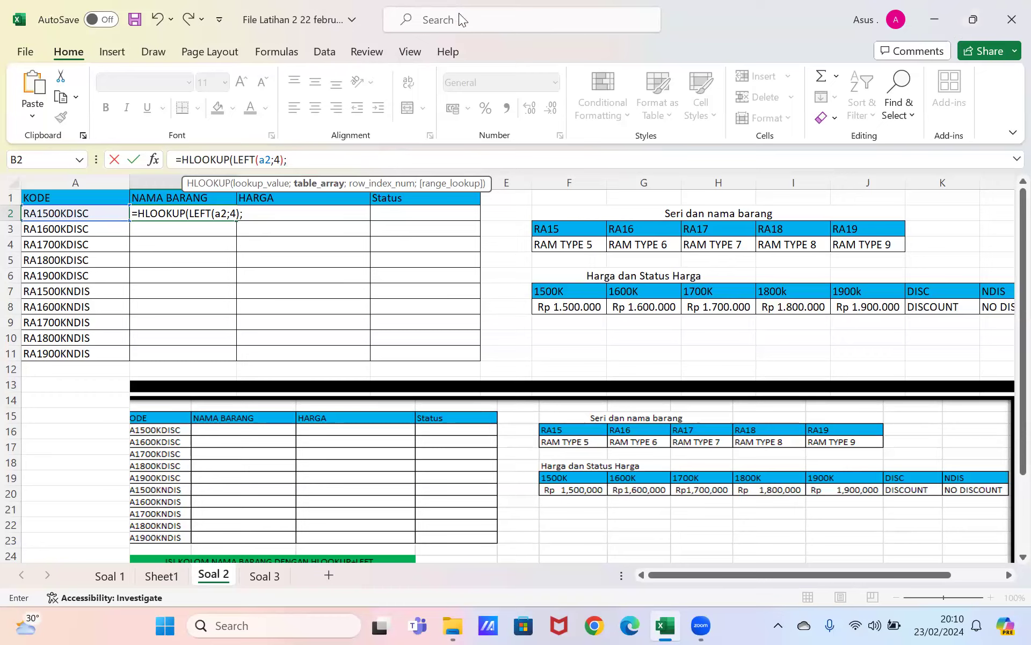
Step: Set the named range seribarang as the table array of the HLOOKUP formula in B2
{"action": "type", "text": "se"}
{"action": "key", "text": "Down"}
{"action": "key", "text": "Down"}
{"action": "key", "text": "Down"}
{"action": "key", "text": "Down"}
{"action": "key", "text": "Down"}
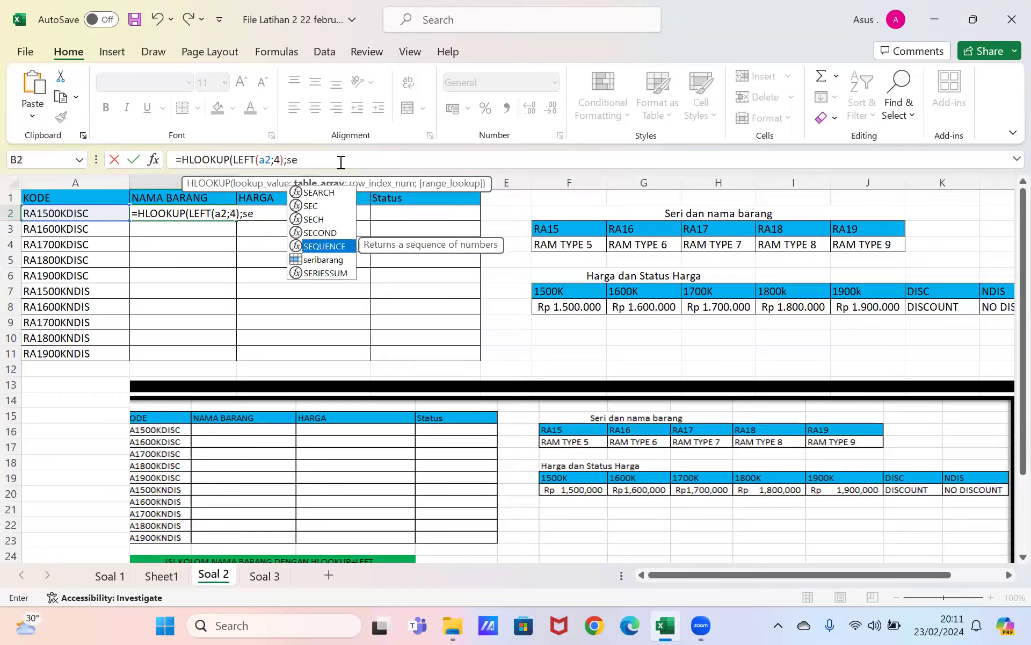
{"action": "key", "text": "Tab"}
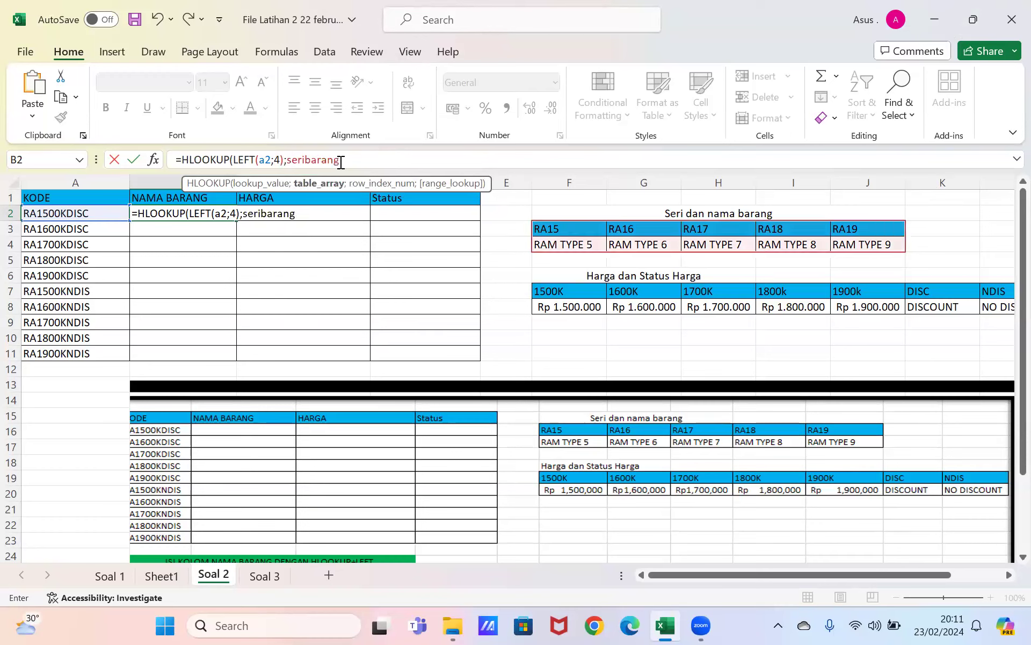
{"action": "type", "text": ";"}
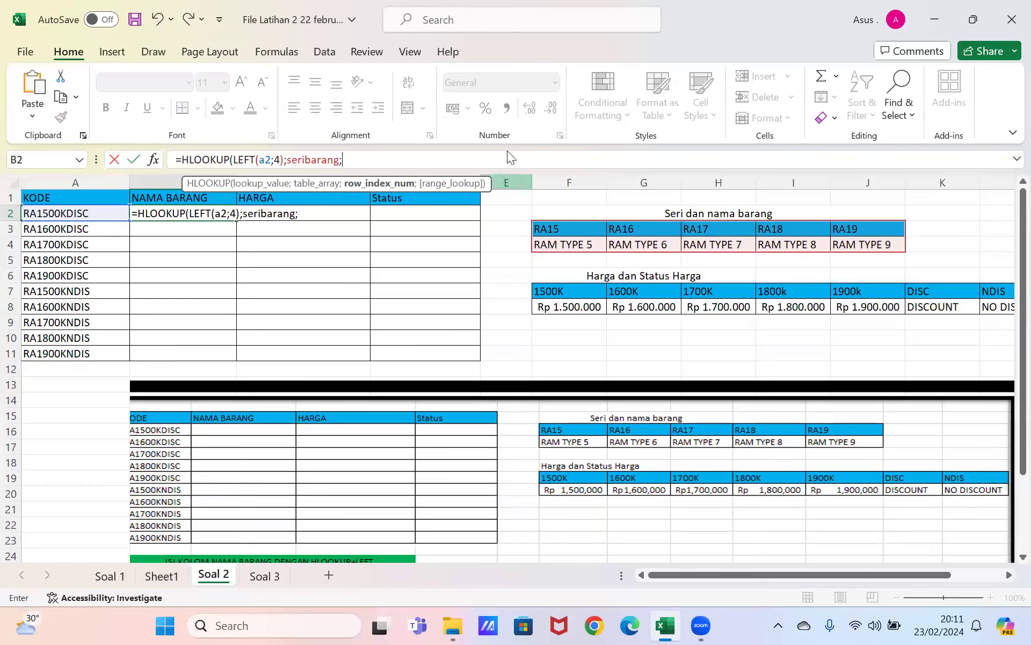
Step: Finish the B2 formula with row index 2 and range lookup 0, and fill it down to B11
{"action": "type", "text": "2;0"}
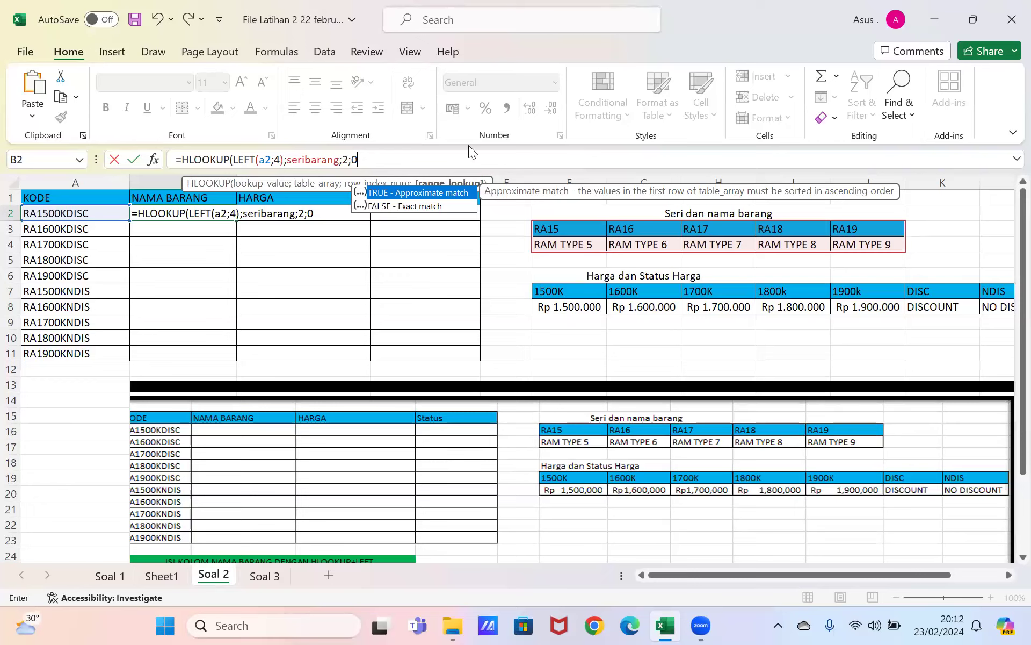
{"action": "key", "text": "Return"}
{"action": "key", "text": "Return"}
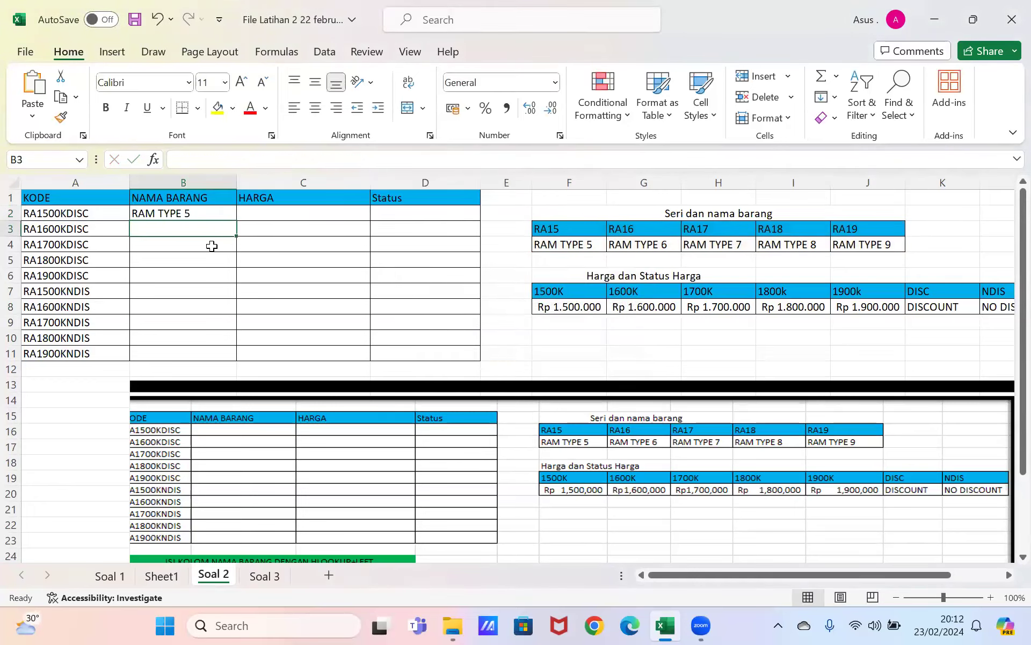
{"action": "left_click", "coordinate": [204, 213]}
{"action": "left_click_drag", "start_coordinate": [236, 220], "coordinate": [228, 356]}
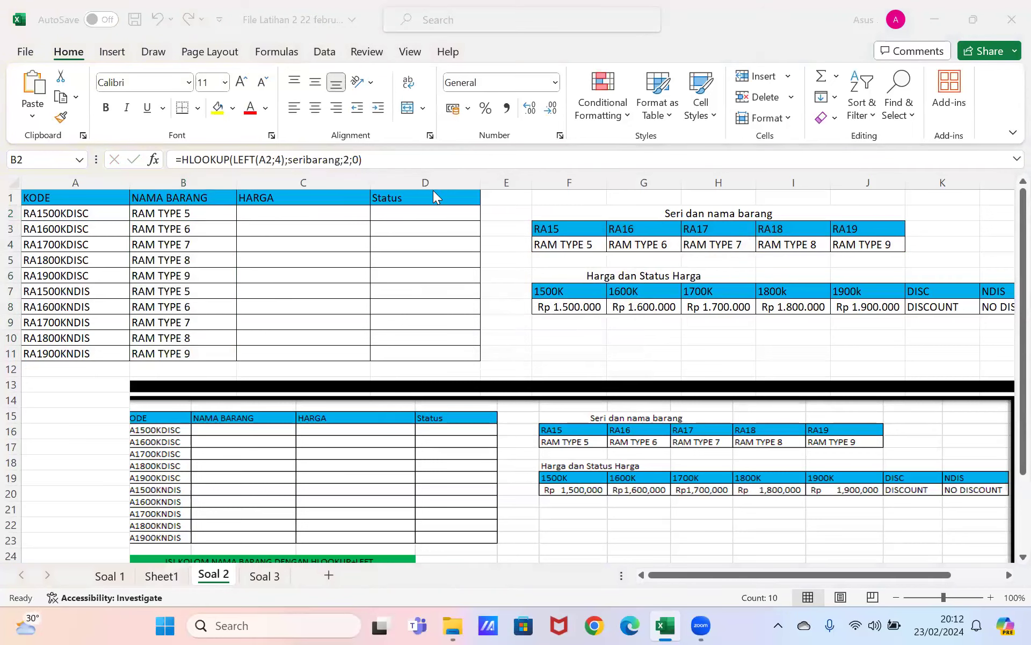
Step: Begin an HLOOKUP formula in cell D2 of the Status column with RIGHT(a2;4) as the lookup value
{"action": "left_click", "coordinate": [410, 215]}
{"action": "left_click", "coordinate": [424, 163]}
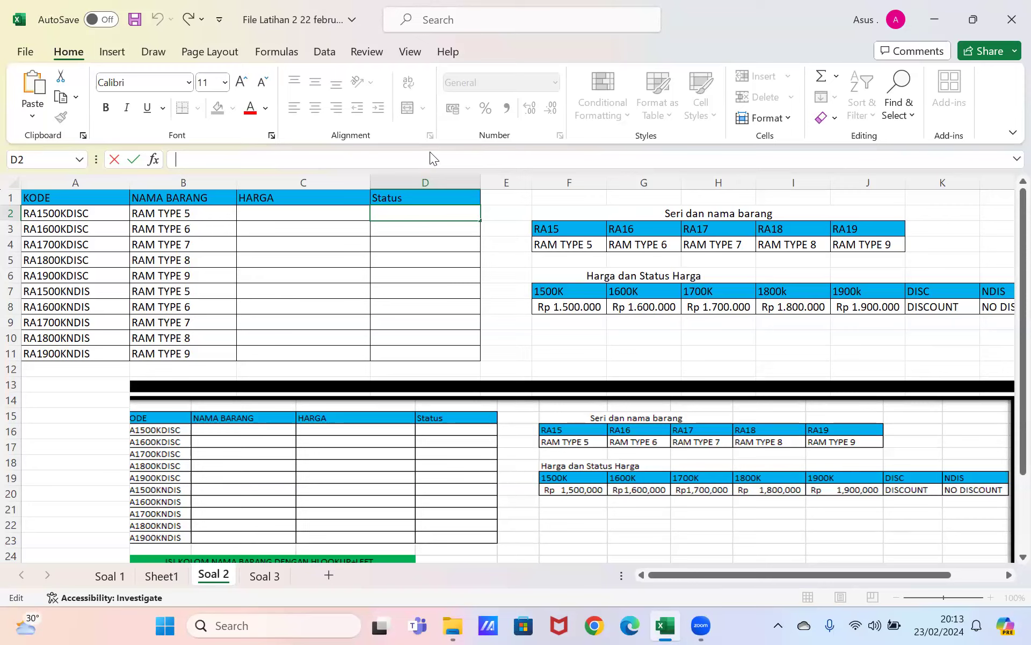
{"action": "type", "text": "=hl"}
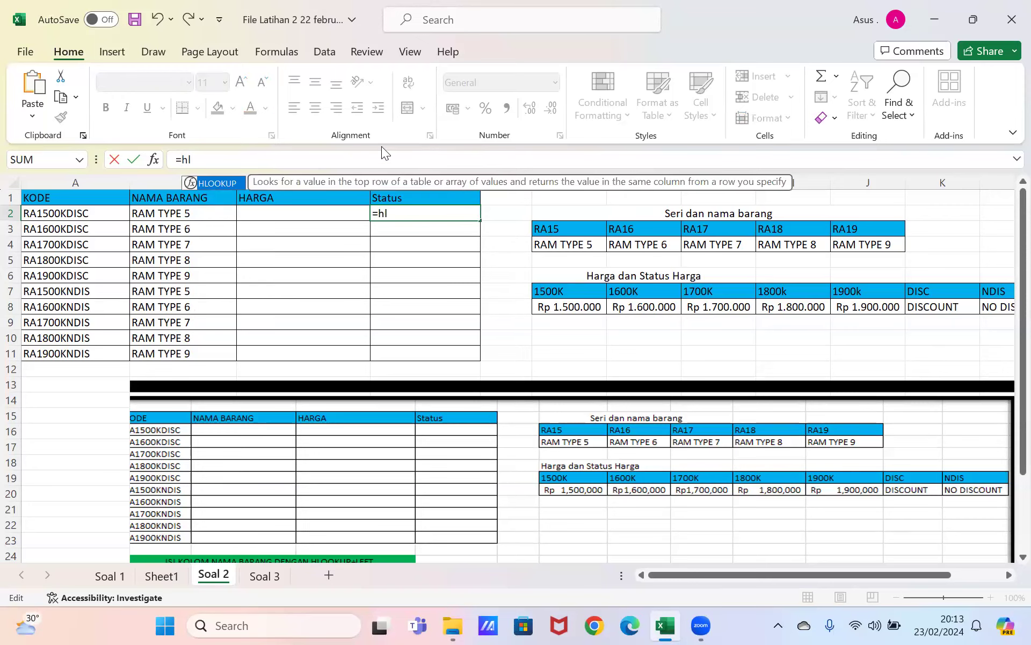
{"action": "key", "text": "Tab"}
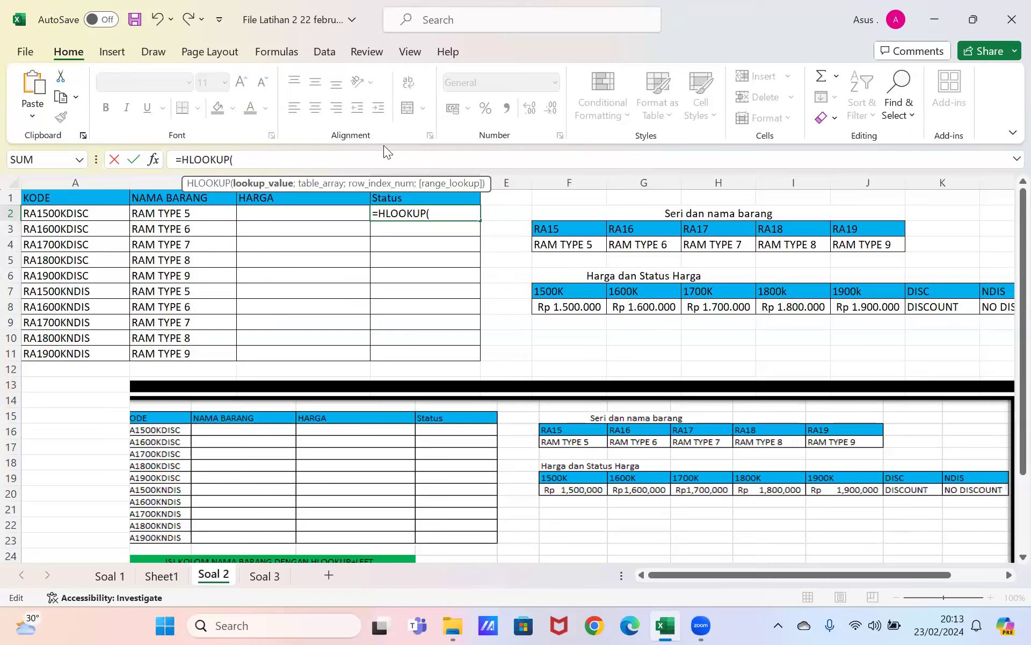
{"action": "type", "text": "rig"}
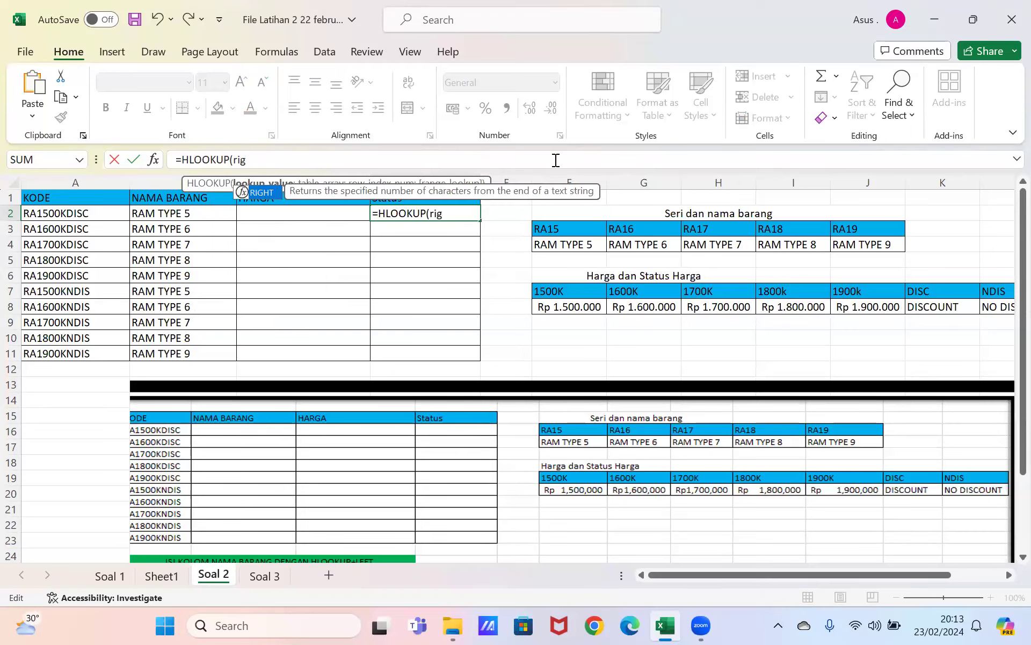
{"action": "key", "text": "Tab"}
{"action": "type", "text": "a2;"}
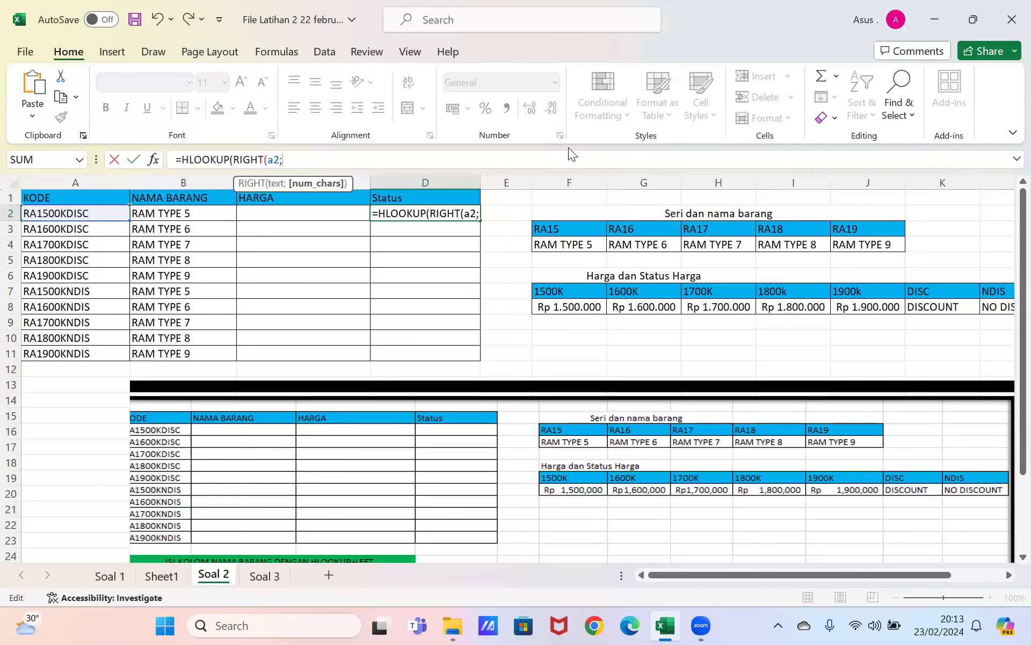
{"action": "type", "text": "4);"}
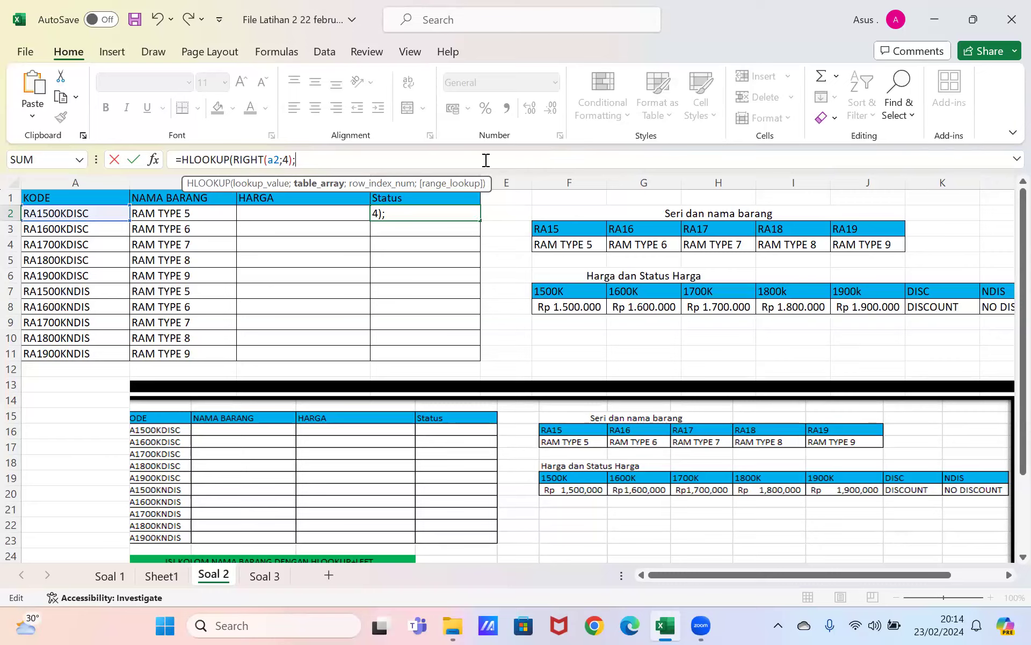
Step: Complete the D2 formula with hargadanstatus;2;0 and fill it down to D11
{"action": "type", "text": "h"}
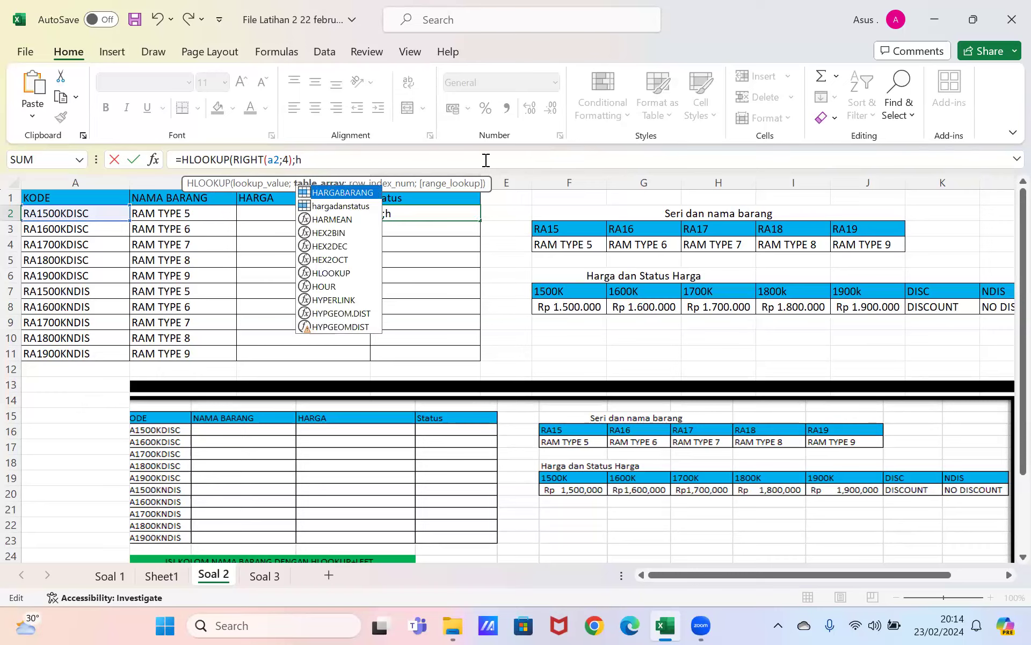
{"action": "key", "text": "Down"}
{"action": "key", "text": "Tab"}
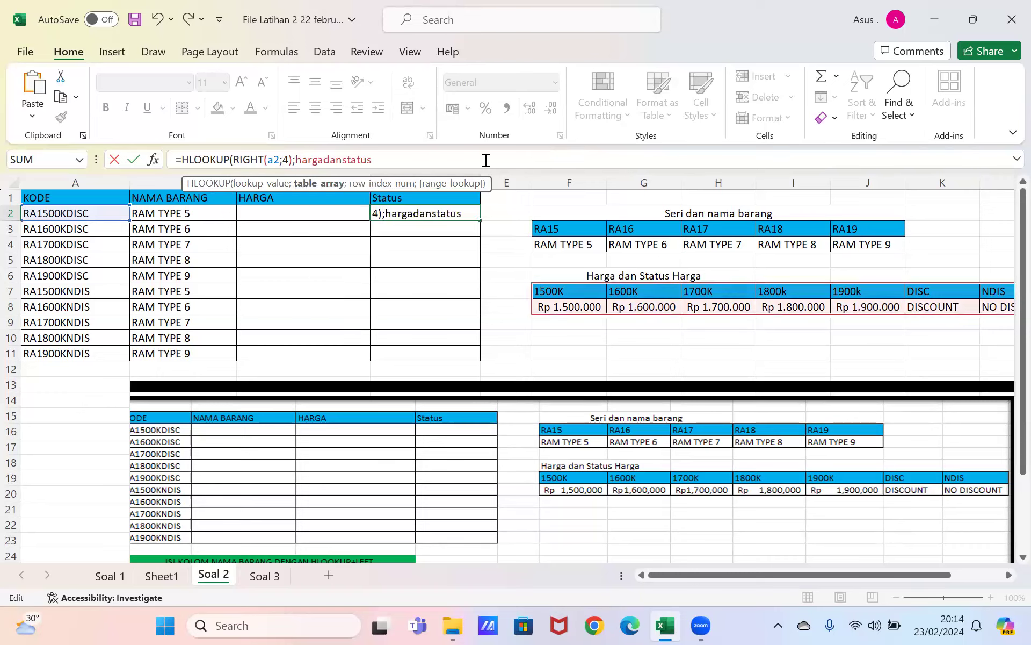
{"action": "type", "text": ";"}
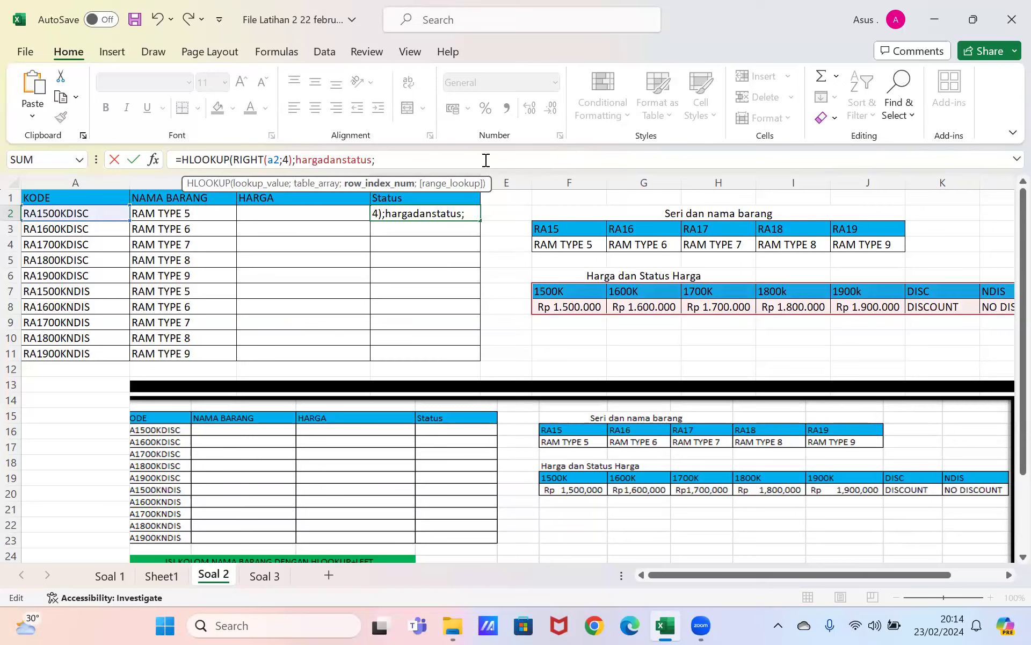
{"action": "type", "text": "2;0"}
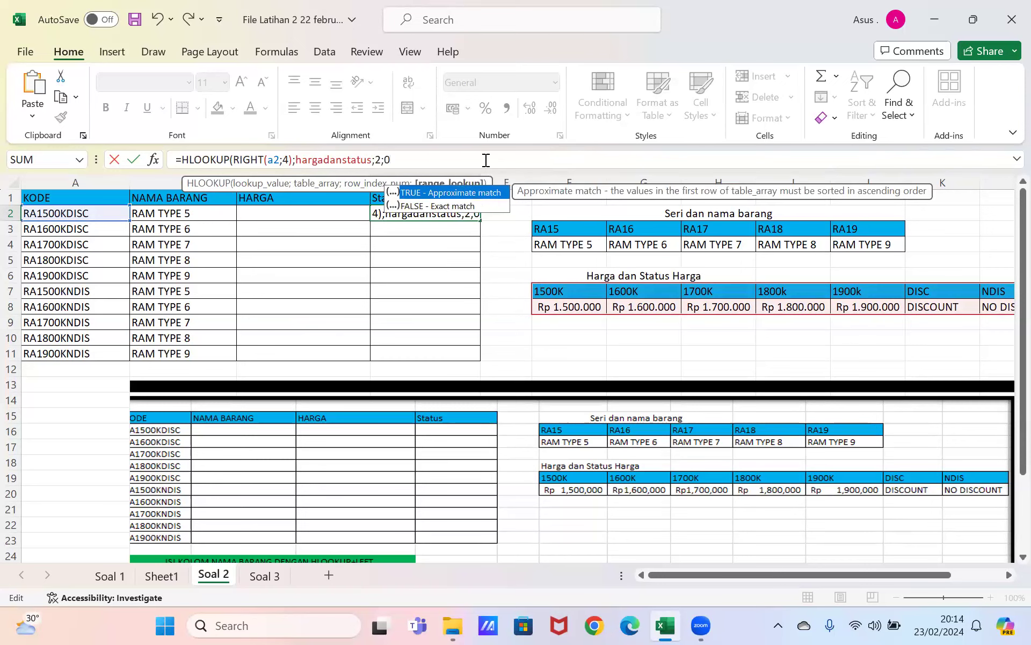
{"action": "key", "text": "Return"}
{"action": "left_click", "coordinate": [434, 215]}
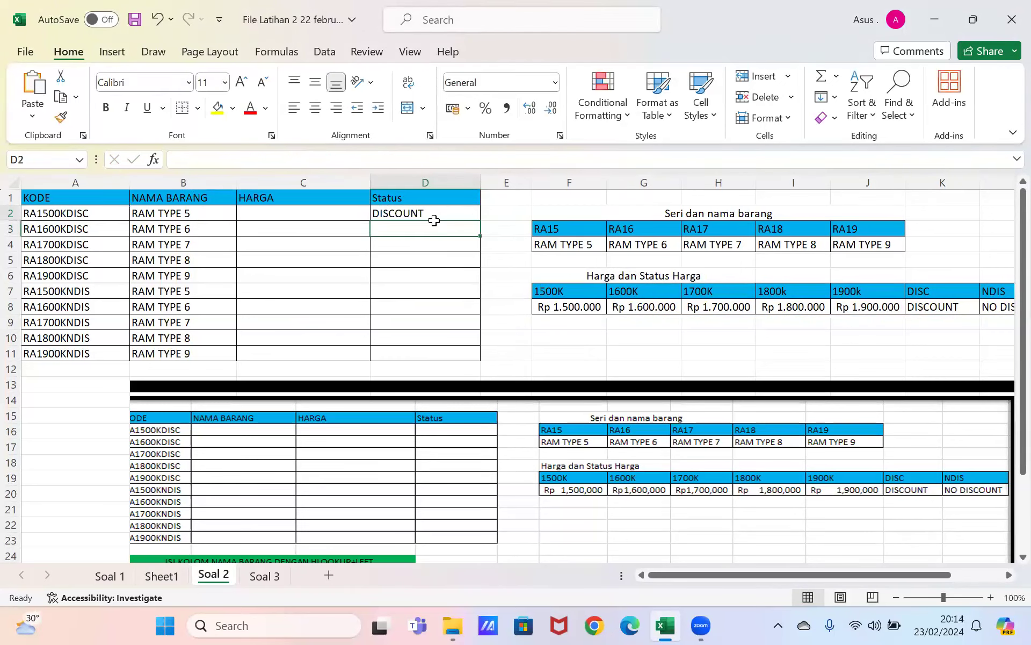
{"action": "left_click_drag", "start_coordinate": [480, 220], "coordinate": [468, 354]}
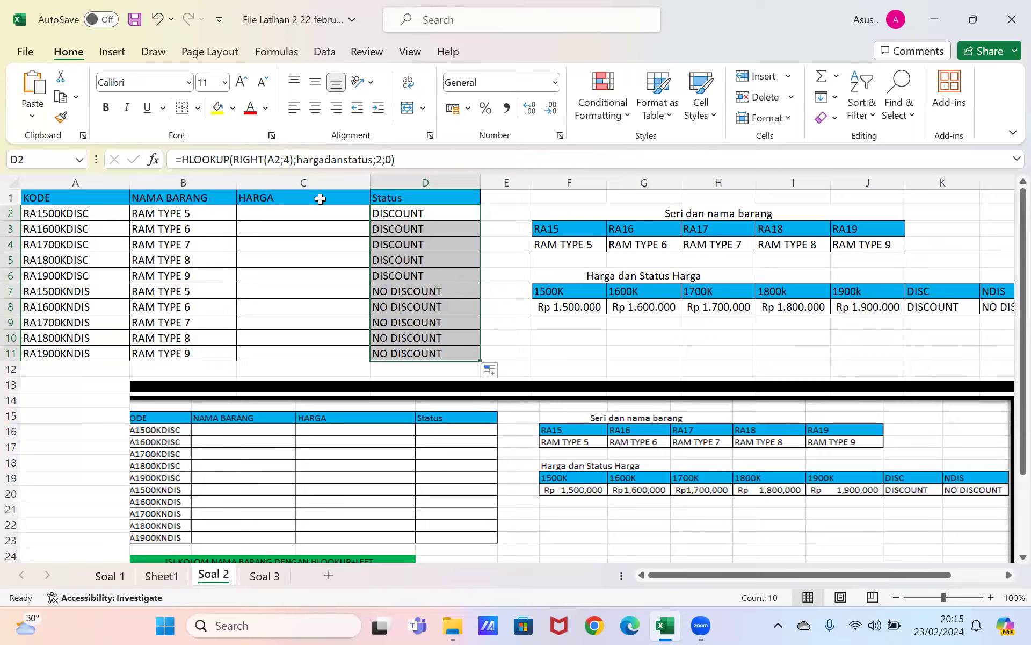
Step: Begin an HLOOKUP formula in cell C2 of the HARGA column
{"action": "left_click", "coordinate": [294, 214]}
{"action": "type", "text": "=hl"}
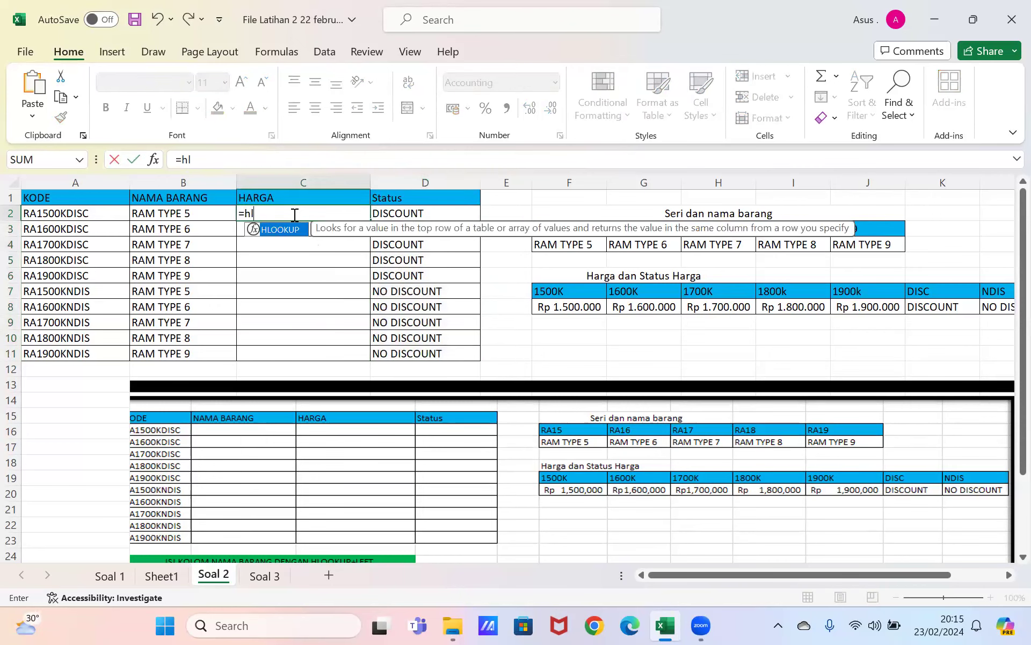
{"action": "key", "text": "Tab"}
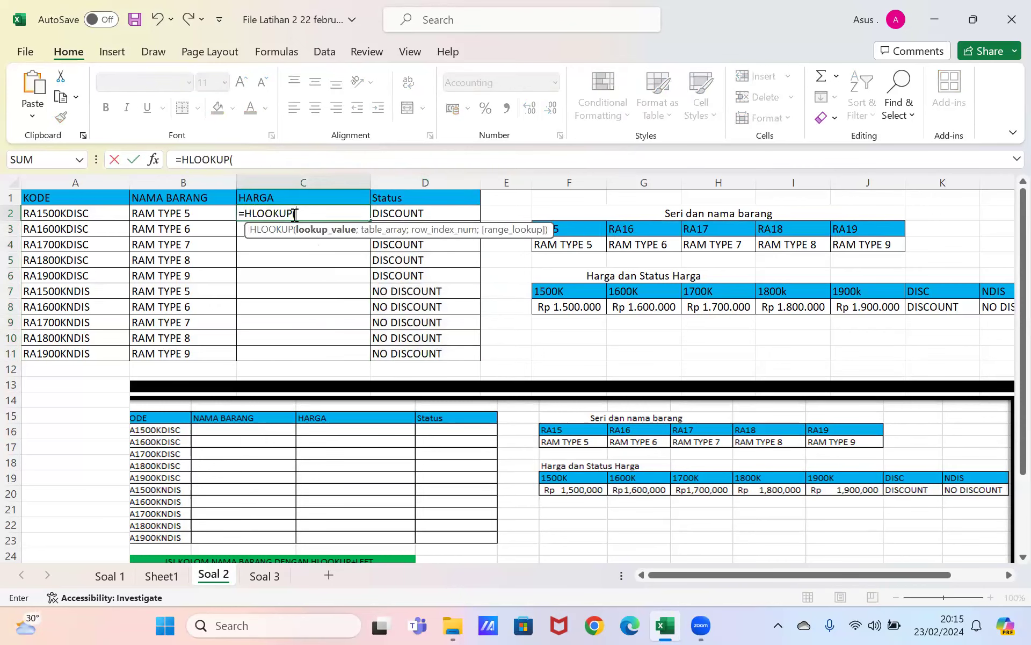
{"action": "left_click", "coordinate": [297, 156]}
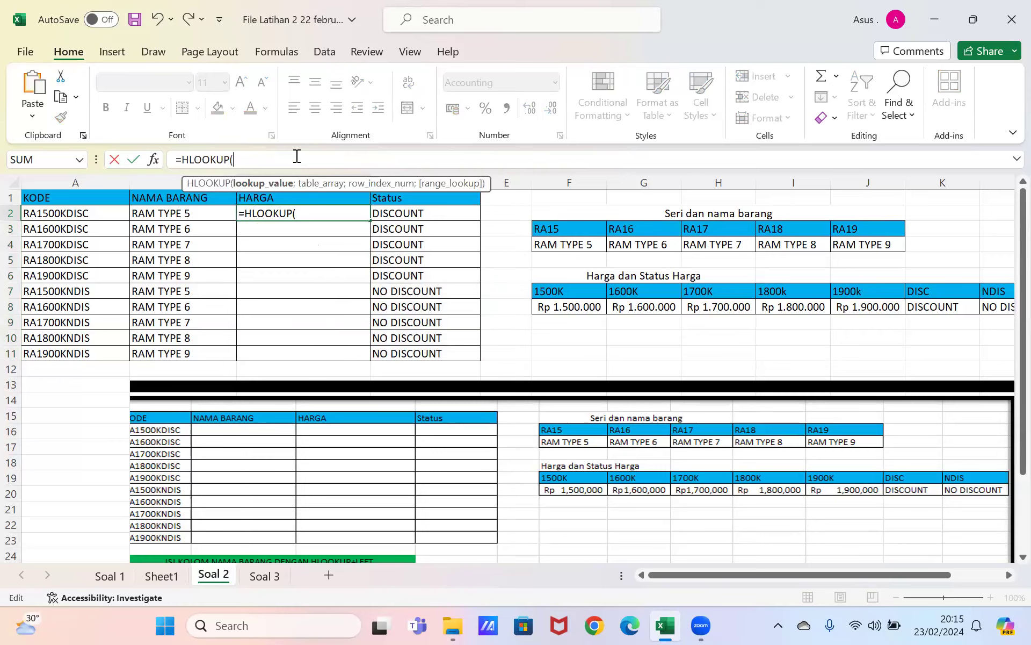
Step: Enter MID(a2;3;5) as the lookup value of the HLOOKUP formula in C2
{"action": "type", "text": "mi"}
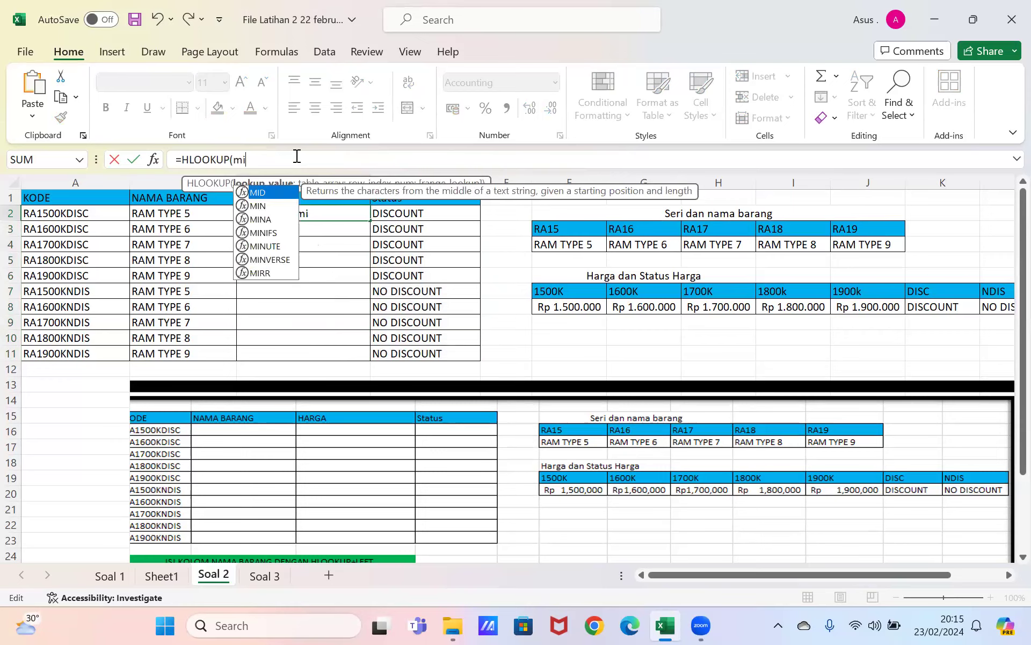
{"action": "key", "text": "Tab"}
{"action": "type", "text": "a2"}
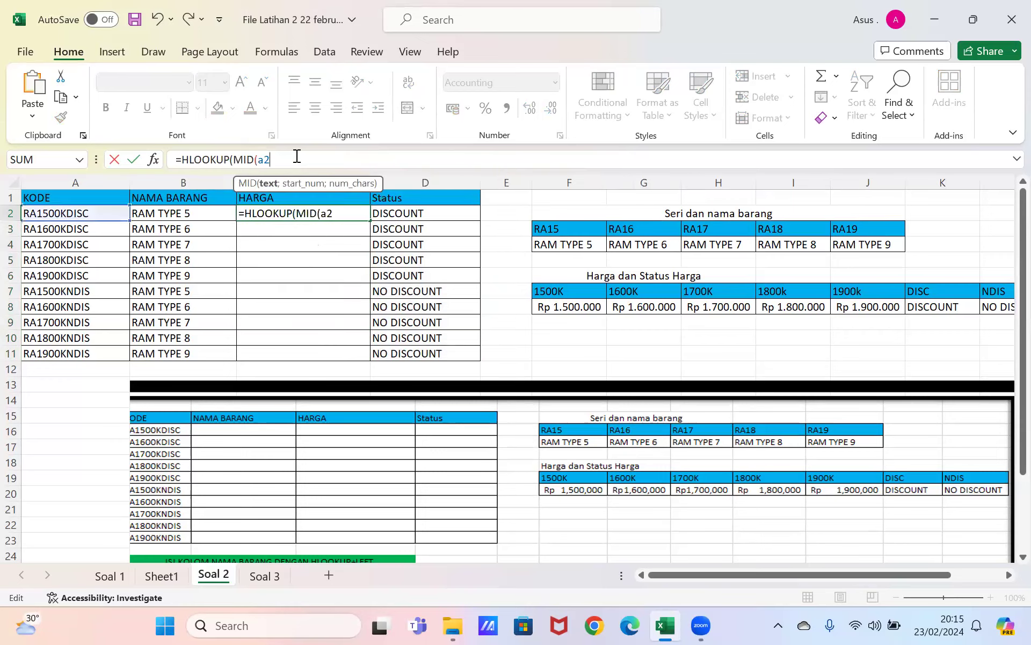
{"action": "type", "text": ";"}
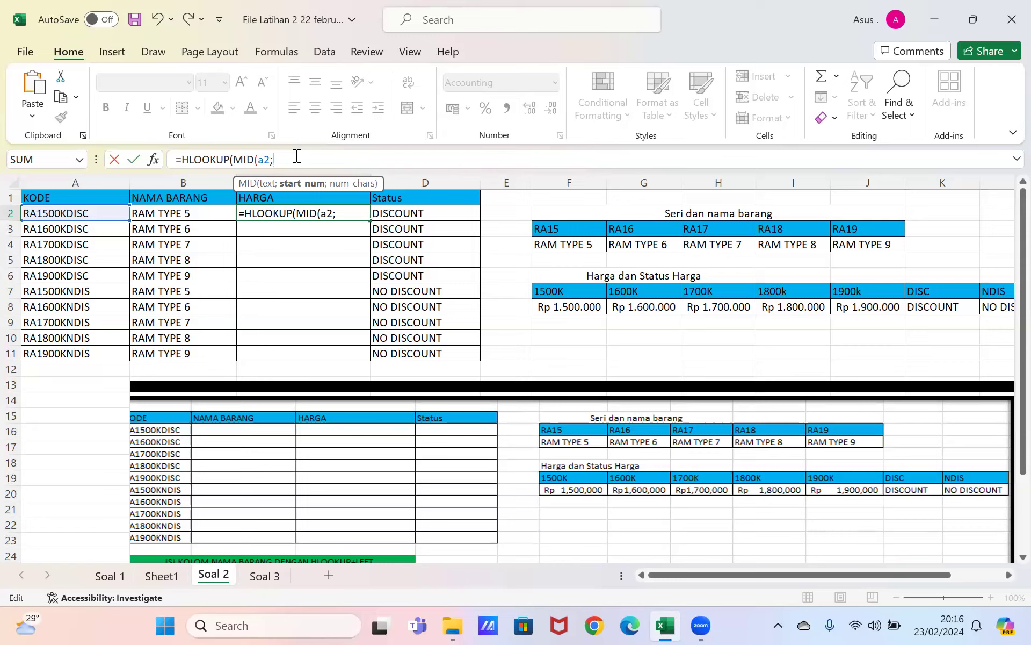
{"action": "type", "text": "3;5"}
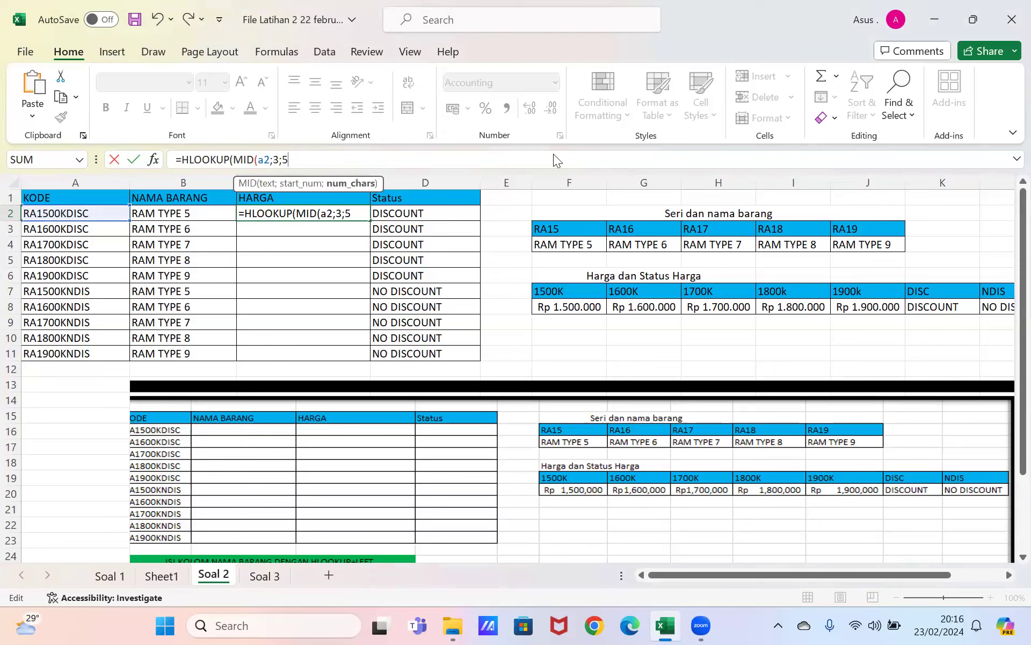
{"action": "key", "text": "Return"}
{"action": "key", "text": "Return"}
{"action": "key", "text": "Return"}
{"action": "key", "text": "Return"}
{"action": "left_click", "coordinate": [446, 159]}
{"action": "type", "text": ");"}
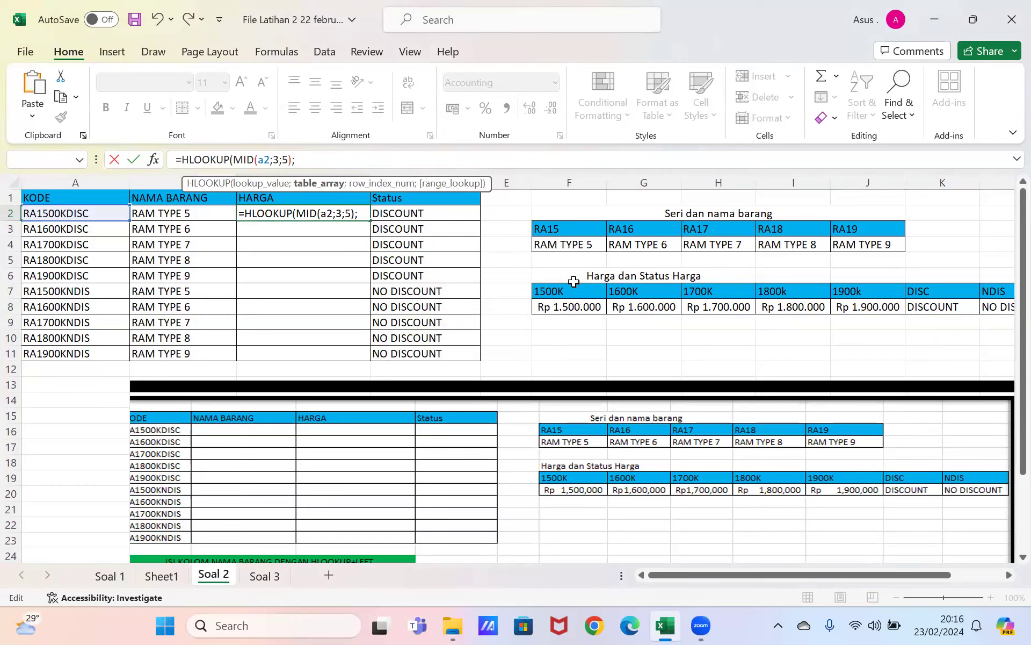
Step: Complete the C2 formula with hargadanstatus;2;0 and fill it down to C11
{"action": "type", "text": "hargadanstatus;"}
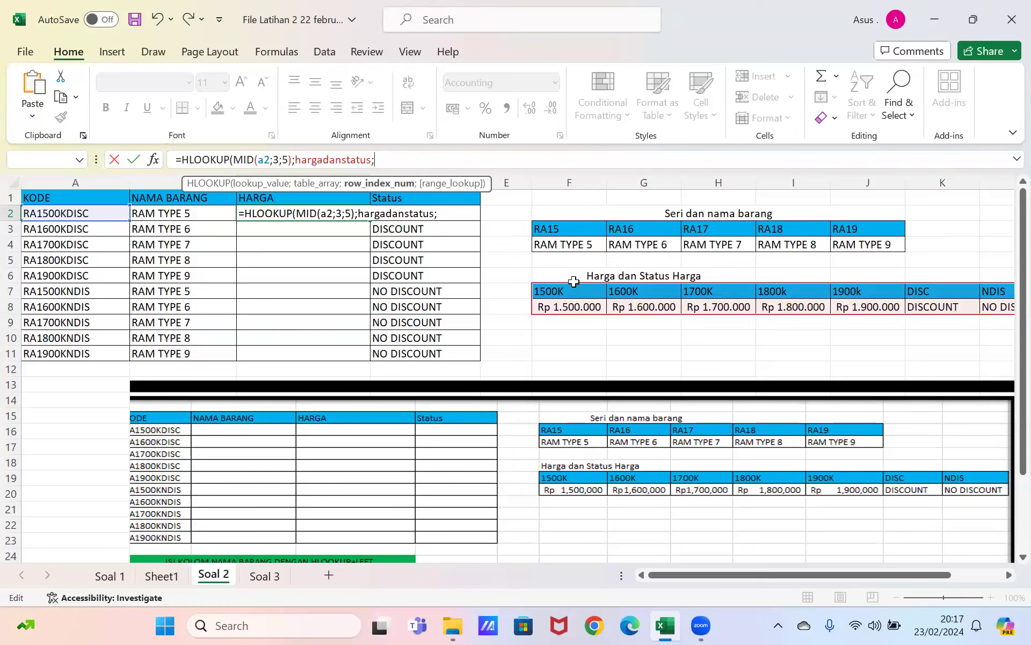
{"action": "type", "text": "2;0"}
{"action": "key", "text": "Return"}
{"action": "key", "text": "Return"}
{"action": "left_click", "coordinate": [359, 217]}
{"action": "left_click_drag", "start_coordinate": [370, 221], "coordinate": [374, 364]}
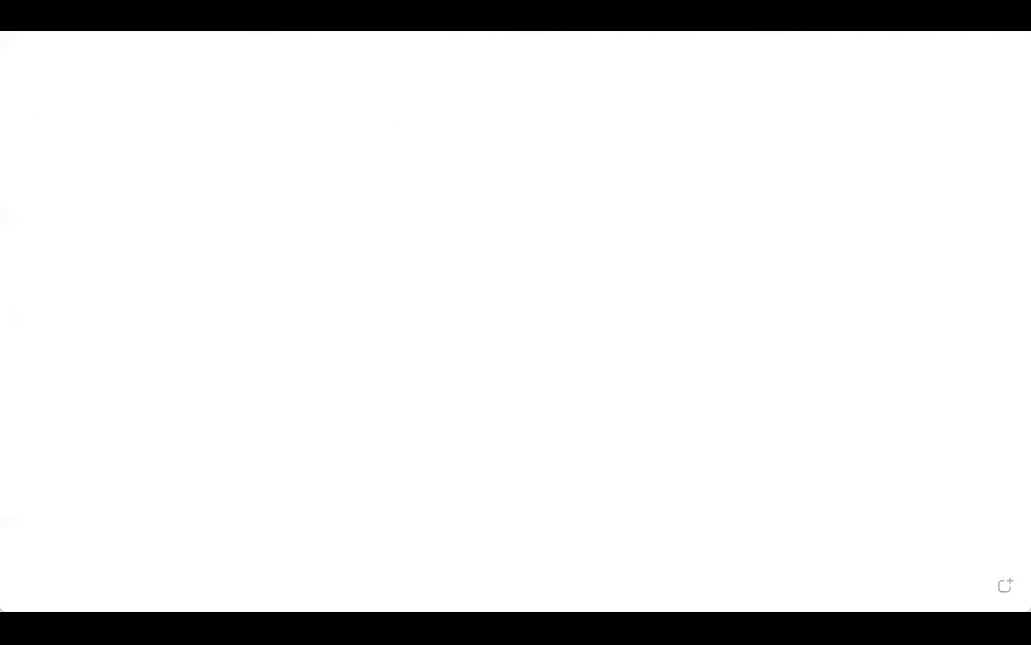
Step: Switch to the blank whiteboard and handwrite RA1 near its upper edge
{"action": "left_click_drag", "start_coordinate": [201, 75], "coordinate": [202, 113]}
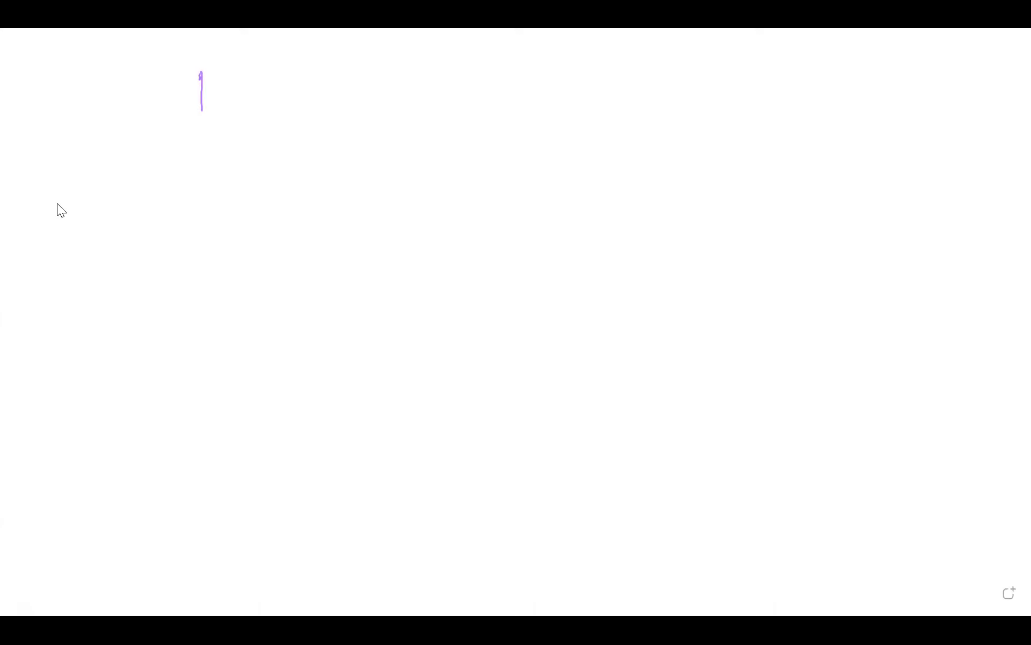
{"action": "left_click_drag", "start_coordinate": [171, 56], "coordinate": [169, 100]}
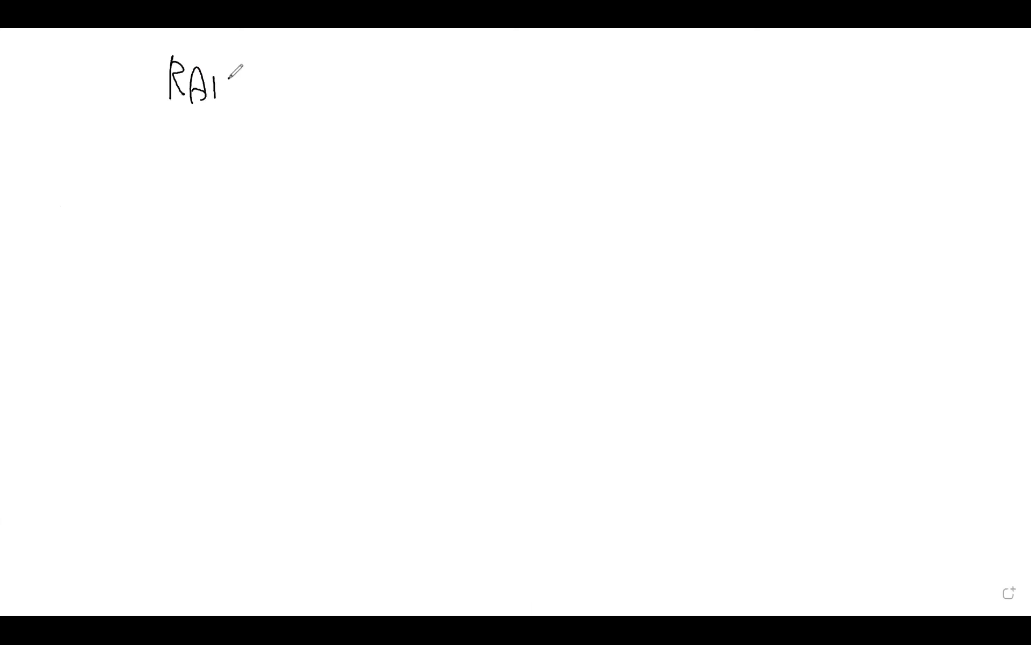
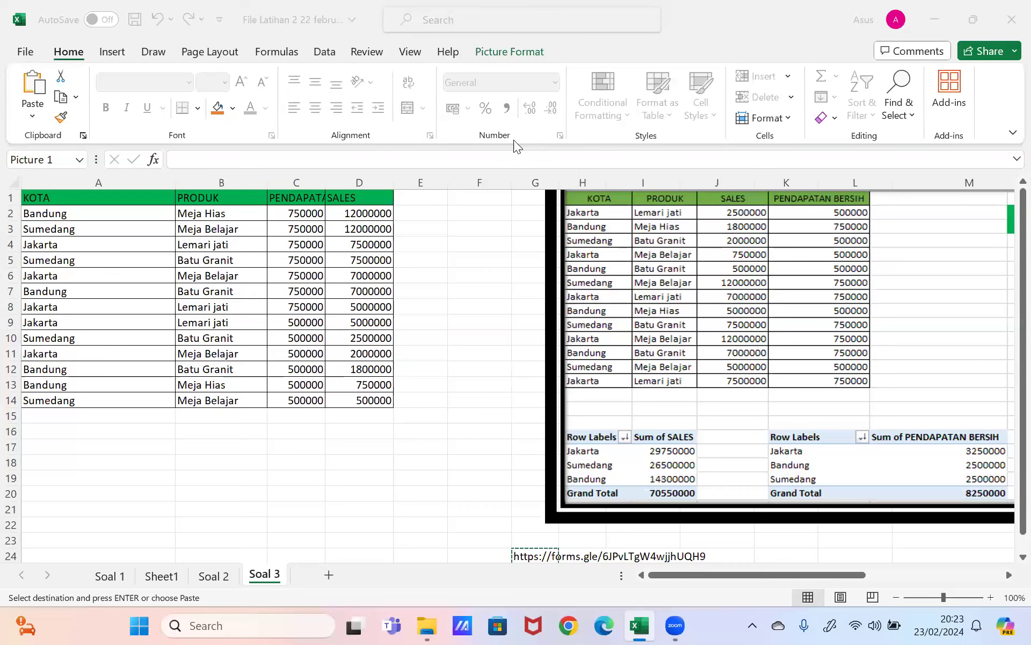
Step: On the Soal 3 sheet, widen column C to fit its PENDAPATAN BERSIH heading
{"action": "left_click_drag", "start_coordinate": [326, 184], "coordinate": [394, 204]}
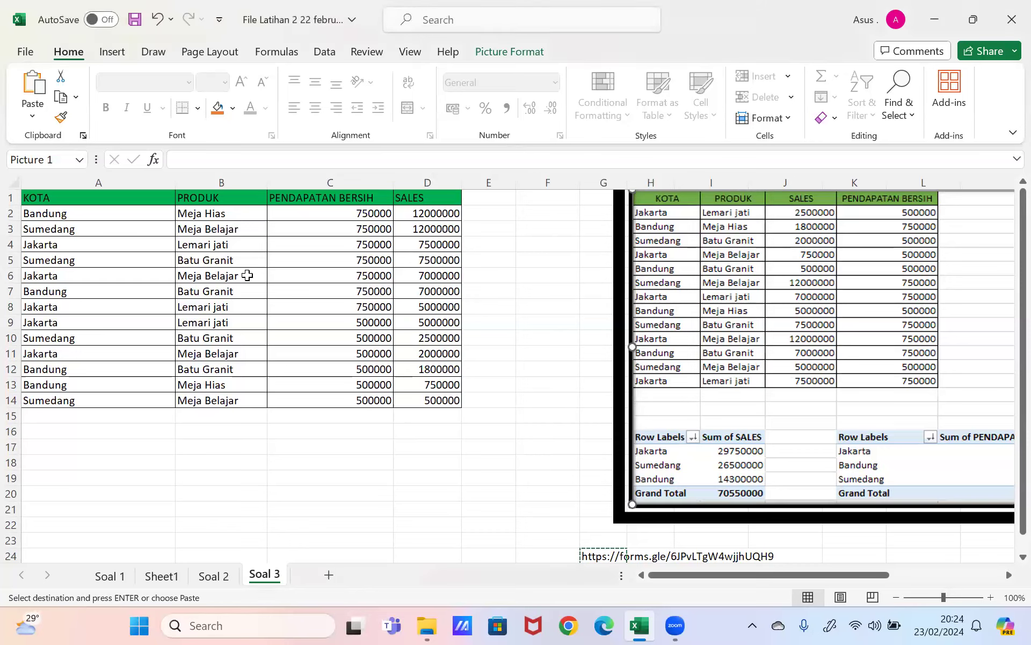
{"action": "left_click", "coordinate": [263, 273]}
{"action": "key", "text": "ctrl+a"}
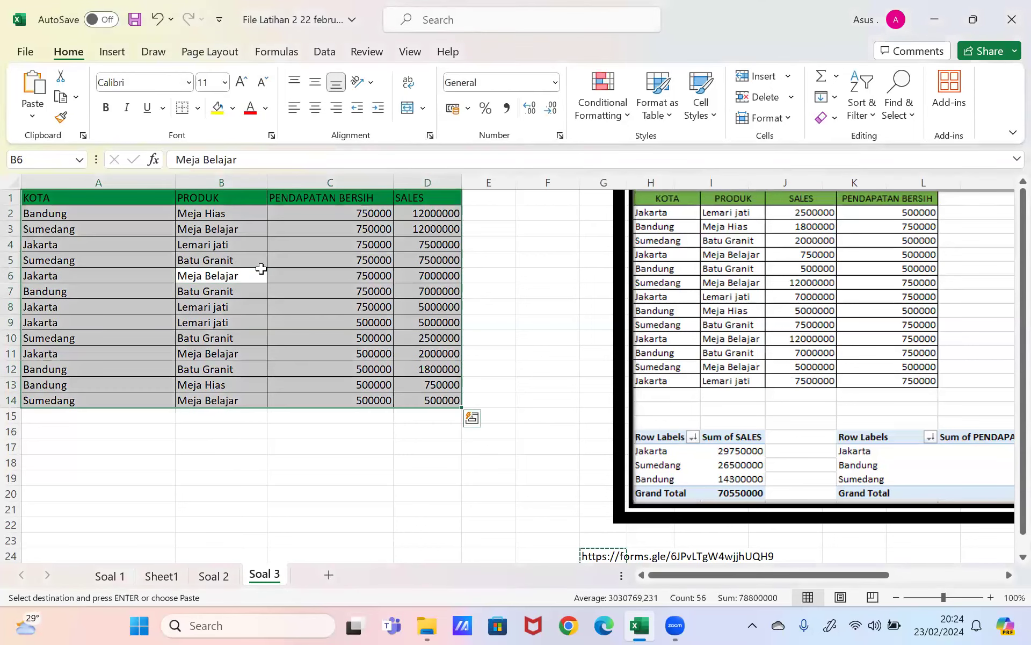
{"action": "left_click", "coordinate": [304, 243]}
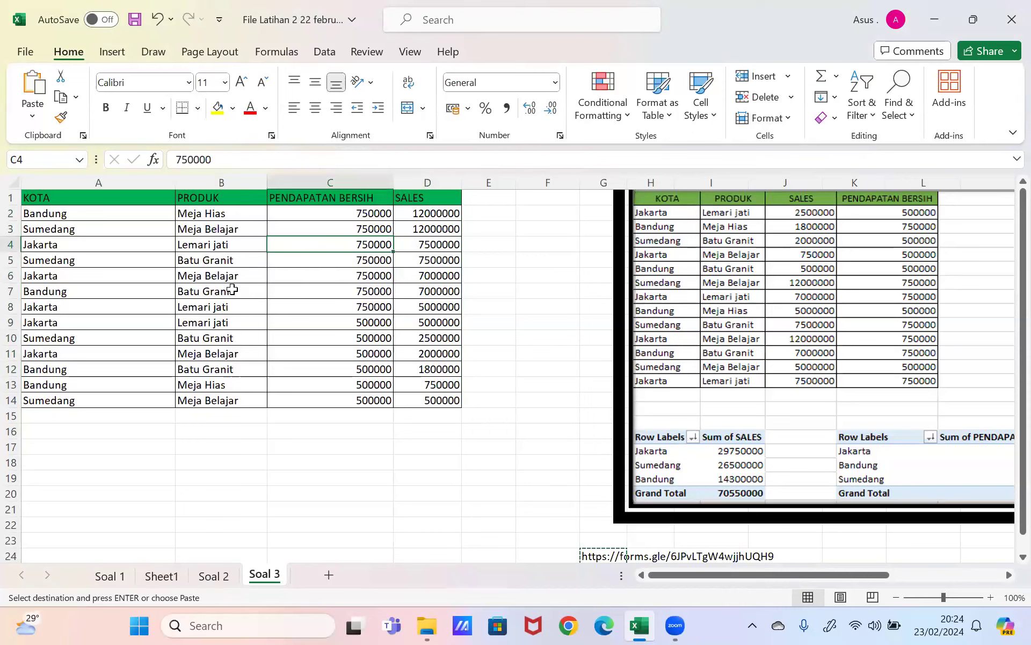
{"action": "left_click", "coordinate": [279, 304]}
{"action": "left_click", "coordinate": [240, 292]}
{"action": "left_click", "coordinate": [338, 276]}
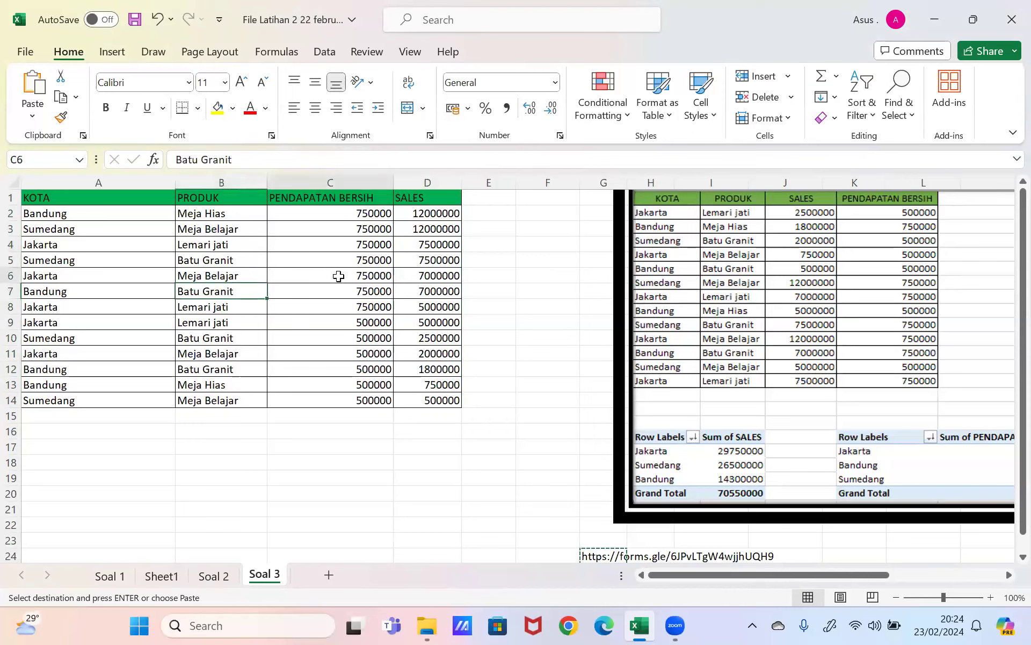
Step: Select the whole Soal 3 sales table and insert the recommended Sum of SALES by KOTA PivotTable
{"action": "left_click", "coordinate": [245, 277]}
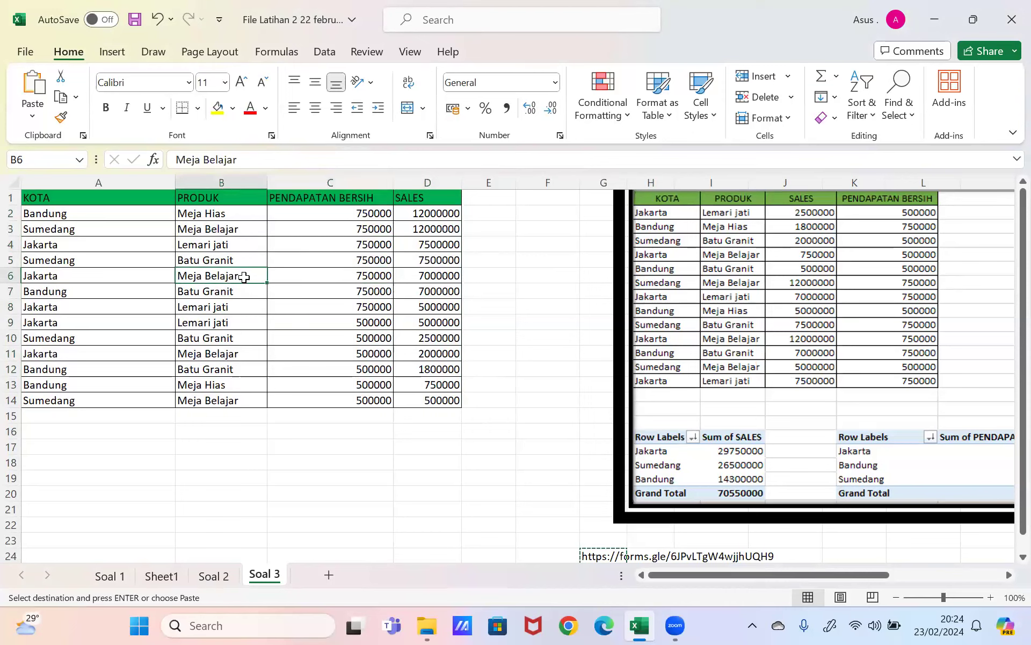
{"action": "key", "text": "ctrl+a"}
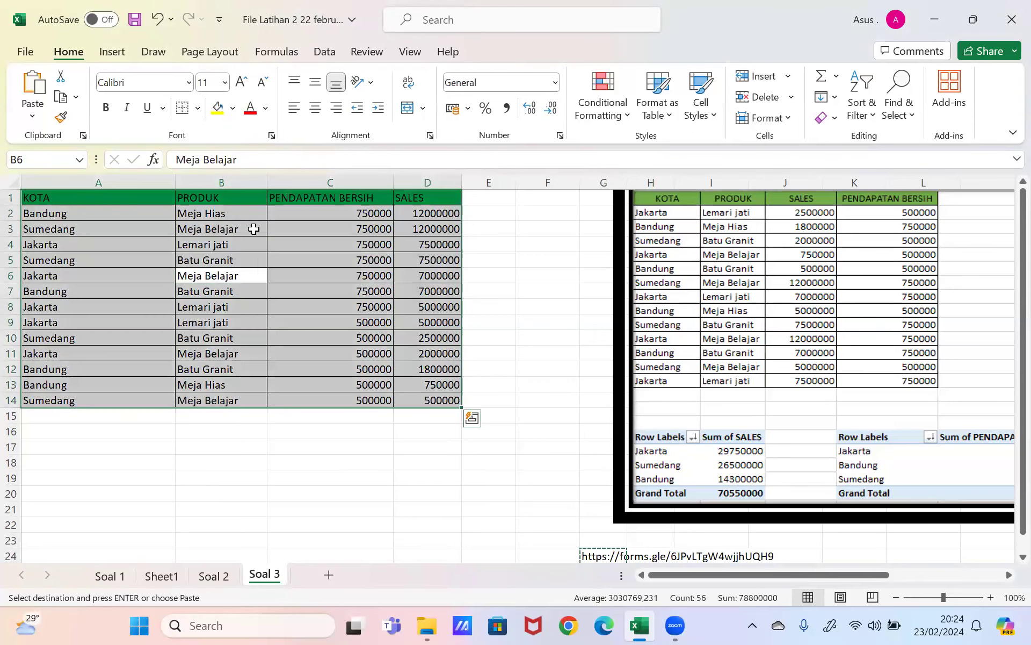
{"action": "left_click", "coordinate": [118, 58]}
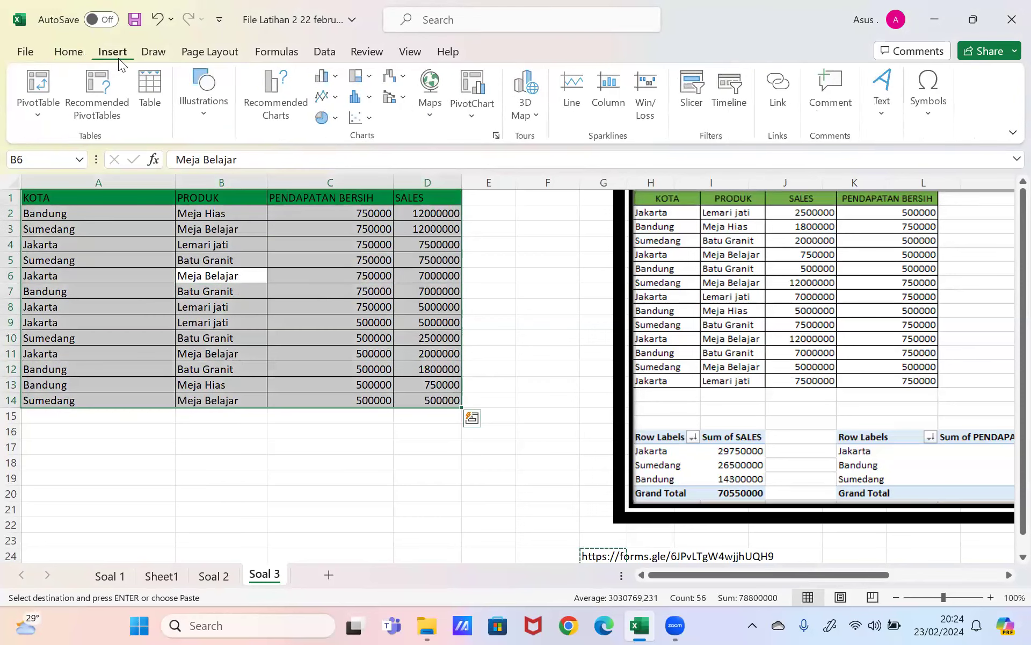
{"action": "left_click", "coordinate": [98, 89]}
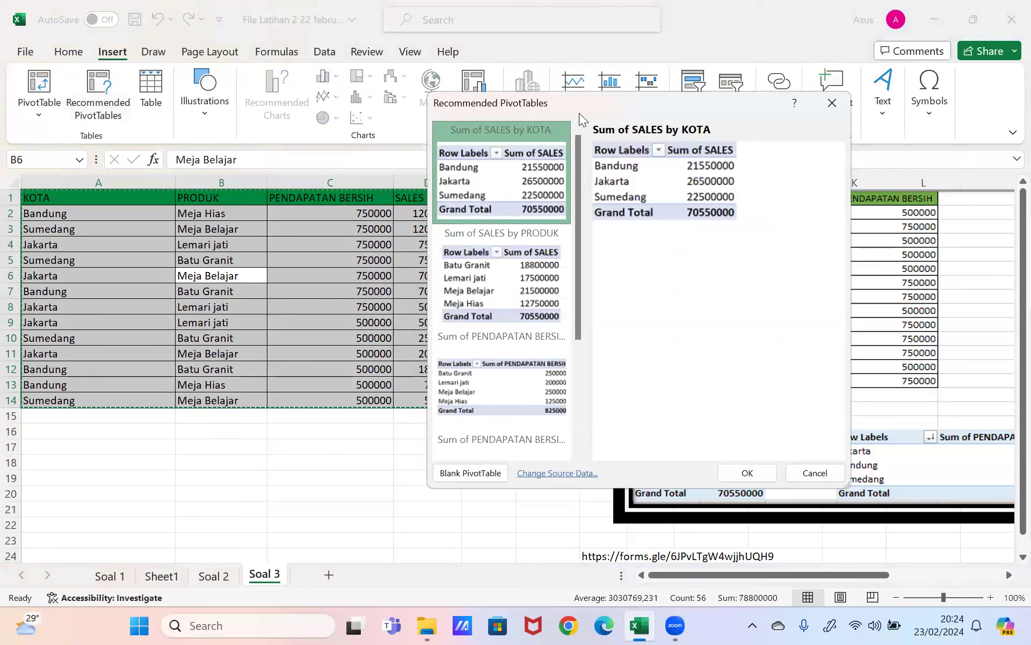
{"action": "left_click_drag", "start_coordinate": [549, 107], "coordinate": [355, 95]}
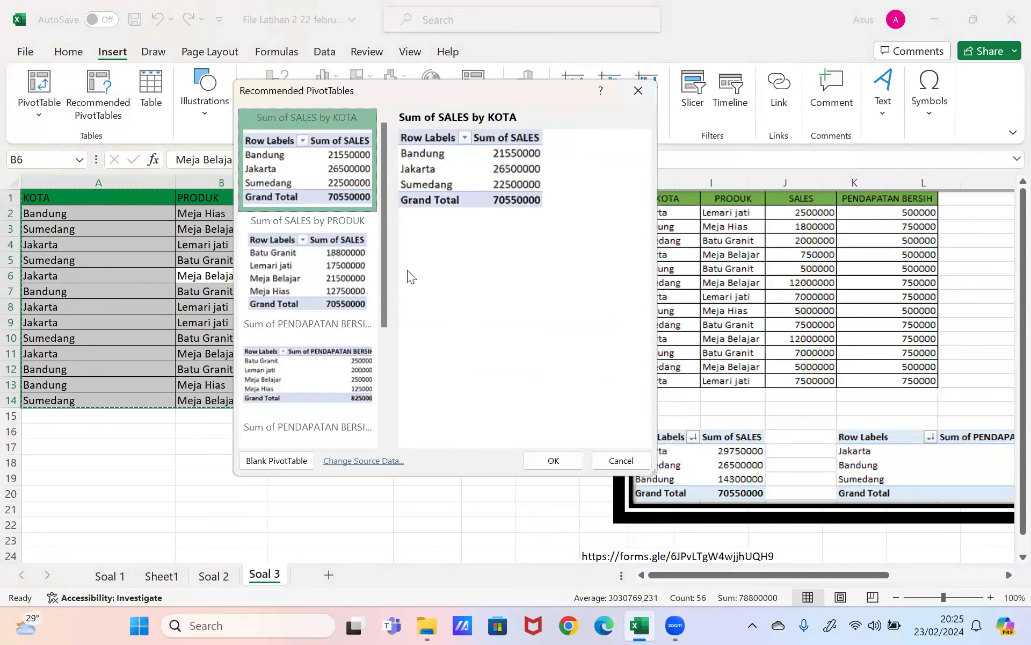
{"action": "left_click_drag", "start_coordinate": [380, 262], "coordinate": [412, 376]}
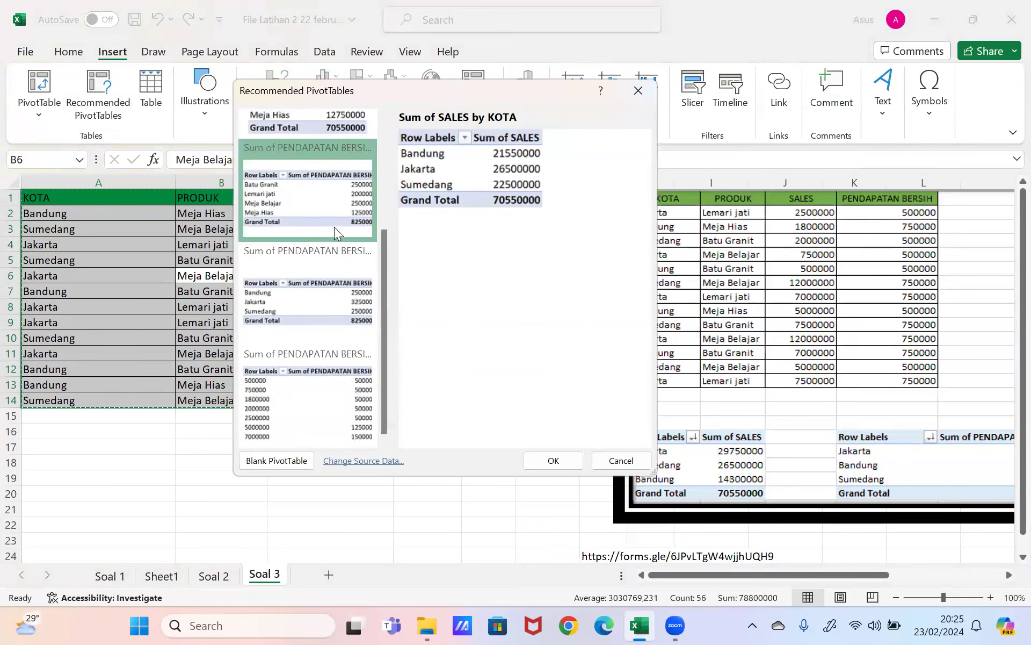
{"action": "scroll", "coordinate": [382, 231], "scroll_direction": "up", "scroll_amount": 3}
{"action": "left_click_drag", "start_coordinate": [384, 197], "coordinate": [388, 144]}
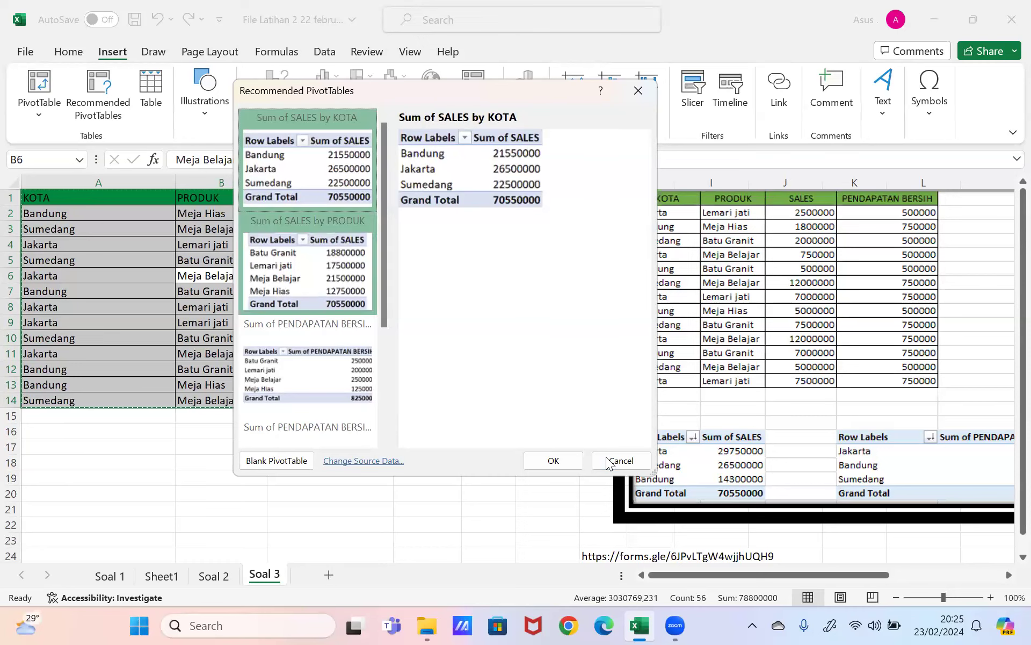
{"action": "left_click", "coordinate": [560, 459]}
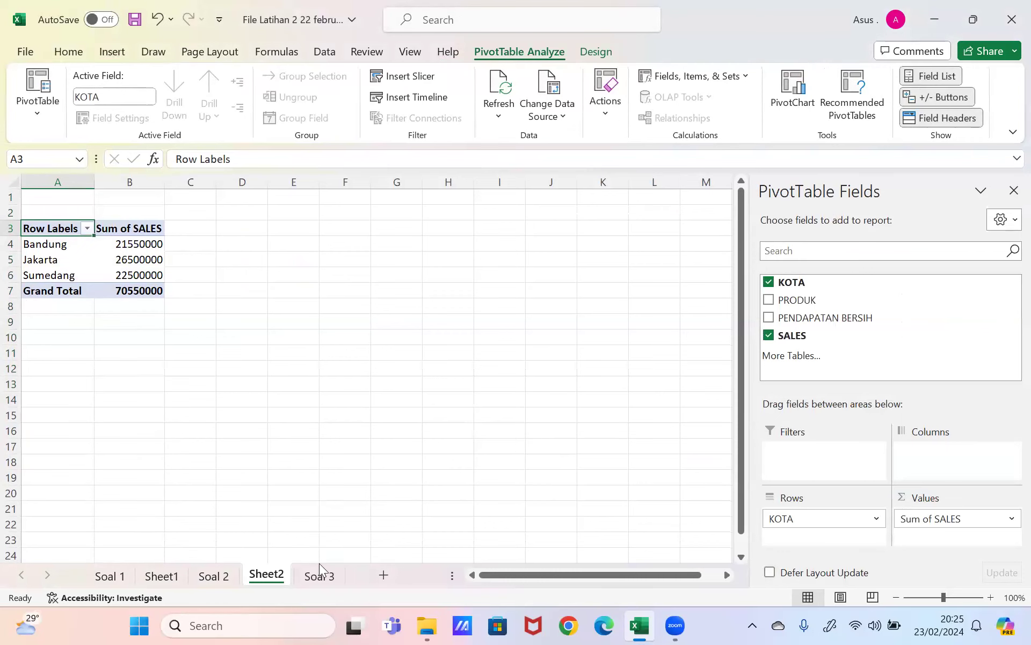
Step: Return to the Soal 3 sheet and review the recommended PivotTables for the sales table without inserting one
{"action": "left_click", "coordinate": [320, 584]}
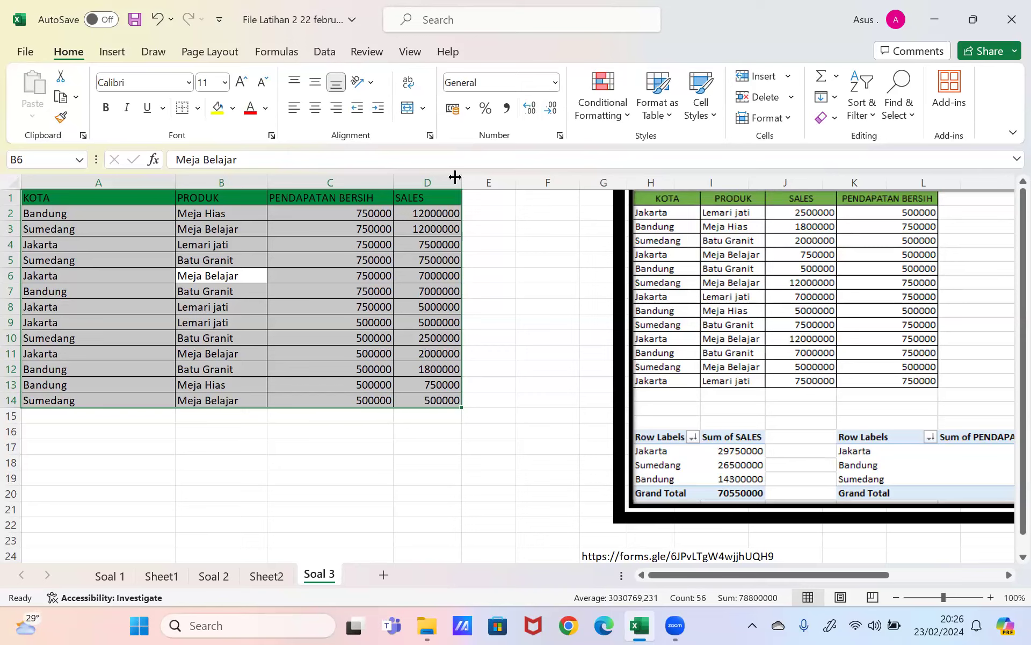
{"action": "left_click", "coordinate": [111, 51]}
{"action": "left_click", "coordinate": [89, 106]}
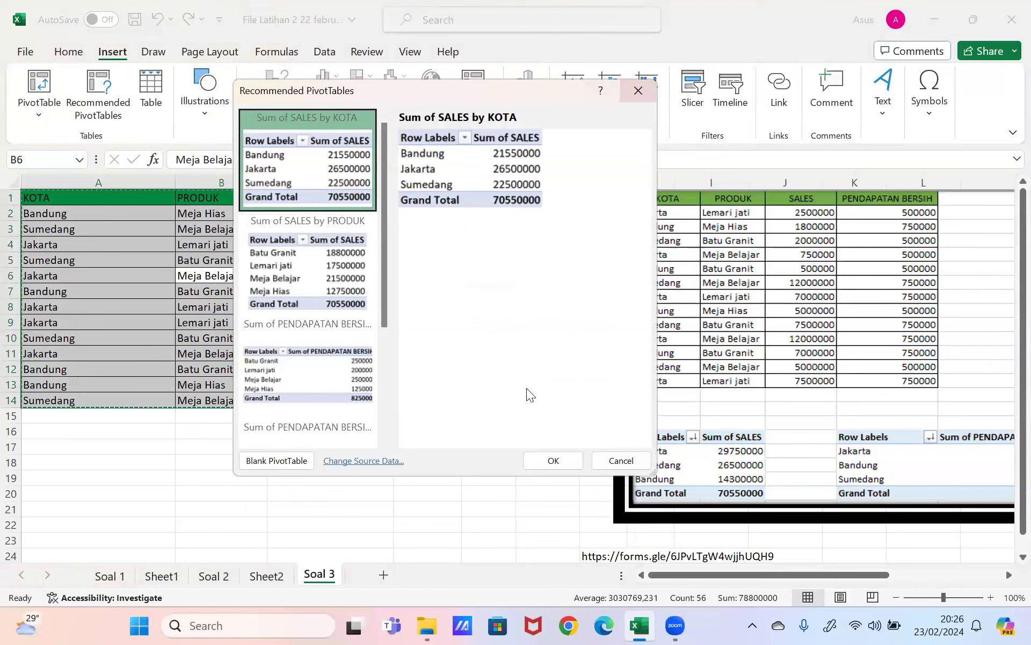
{"action": "left_click", "coordinate": [637, 91]}
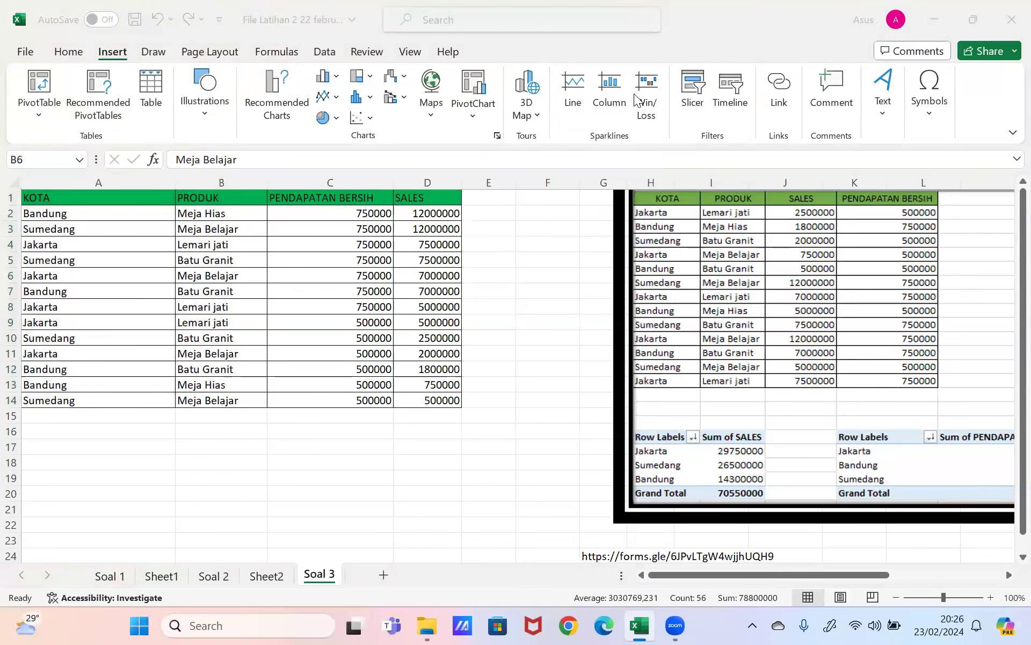
{"action": "left_click", "coordinate": [110, 107]}
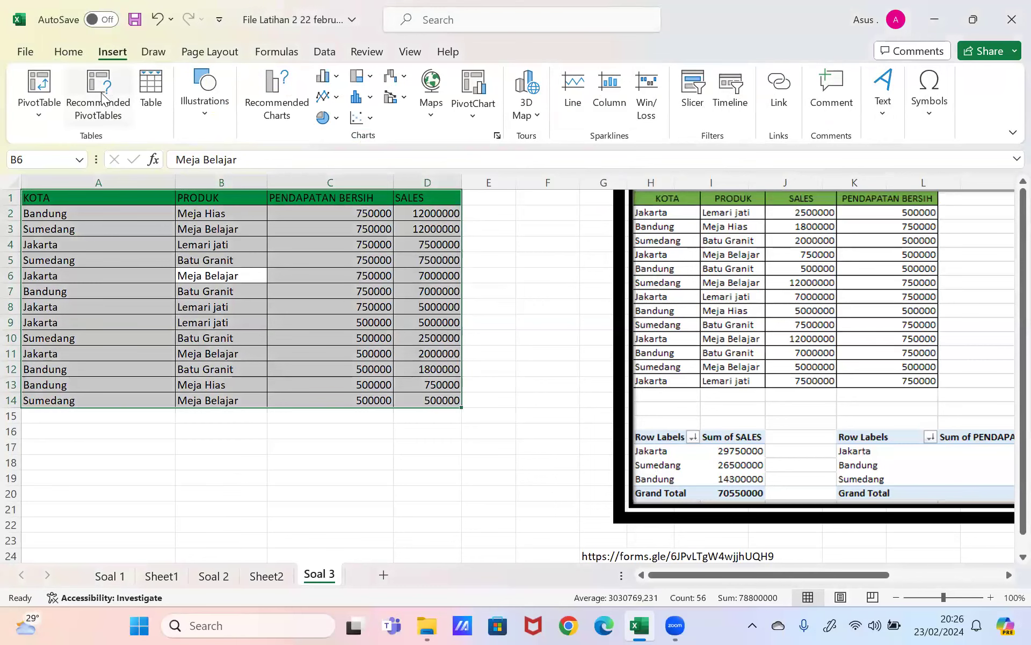
{"action": "left_click", "coordinate": [97, 109]}
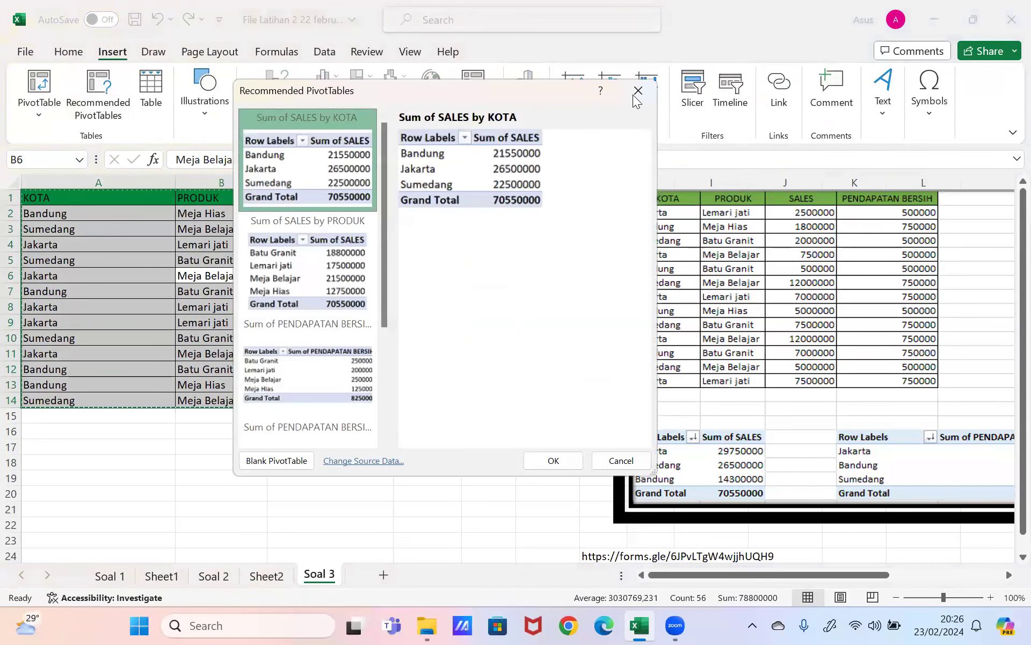
{"action": "left_click", "coordinate": [639, 94]}
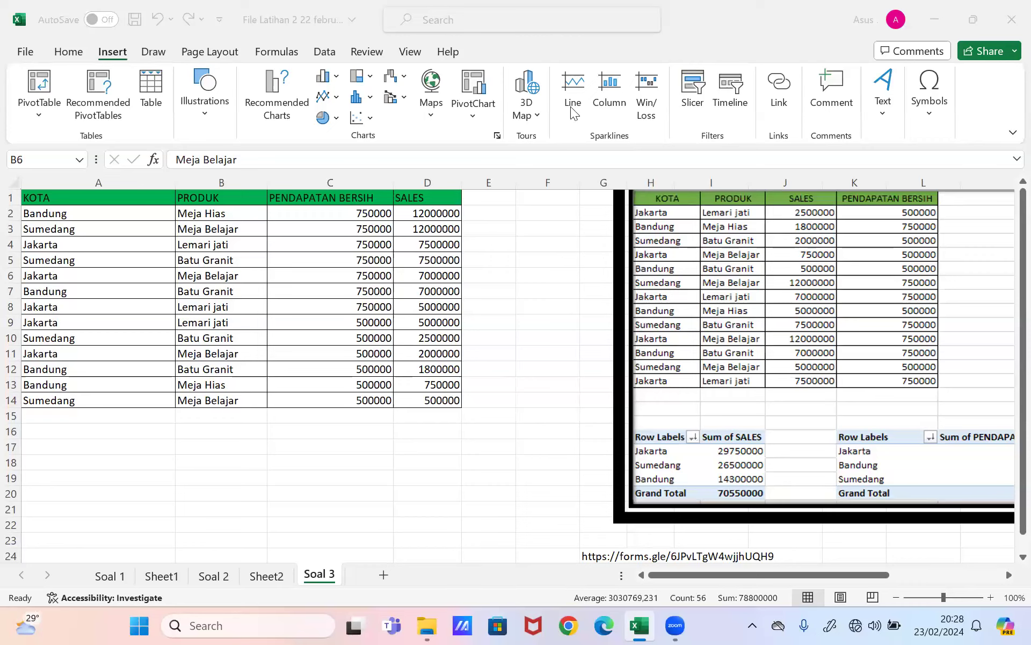
Step: Start a PivotTable from 'Soal 3'!$A$1:$D$14 and choose to place it in the existing worksheet
{"action": "left_click", "coordinate": [214, 128]}
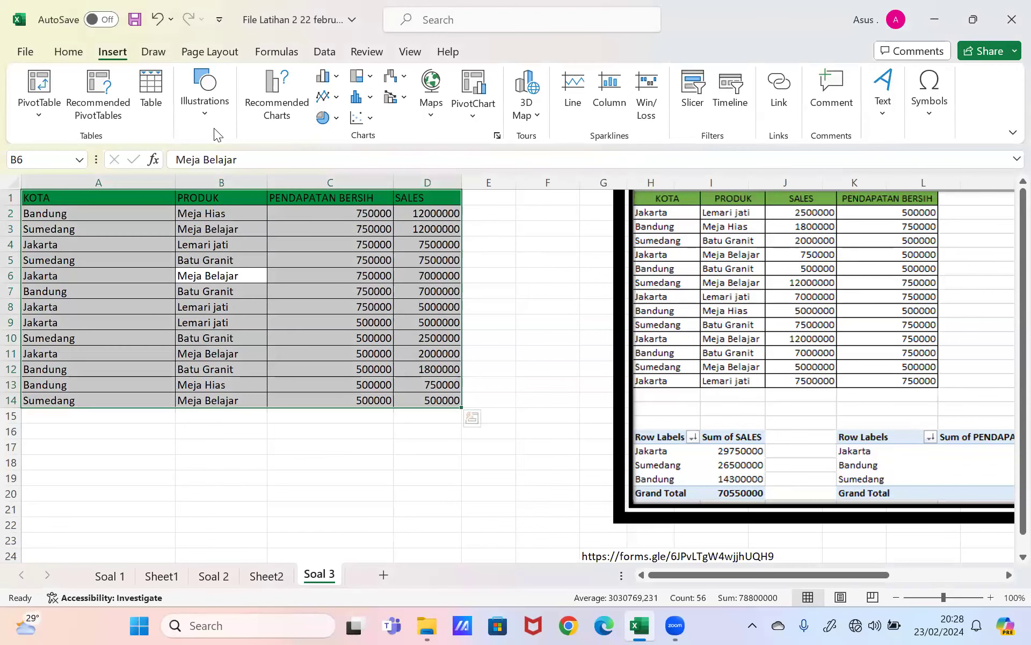
{"action": "left_click", "coordinate": [42, 85]}
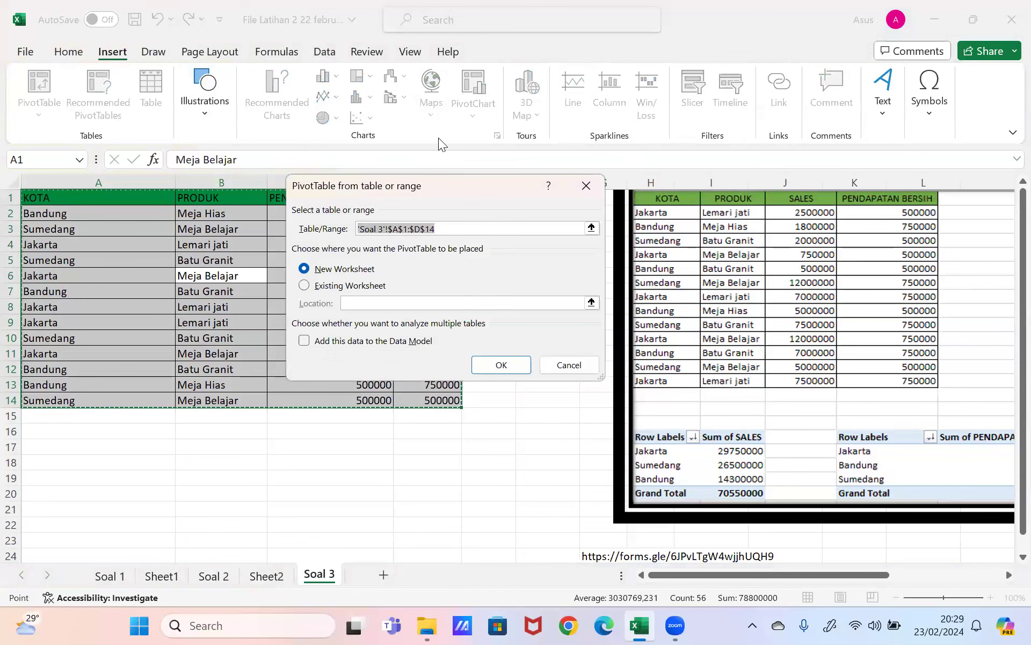
{"action": "left_click_drag", "start_coordinate": [376, 185], "coordinate": [434, 89]}
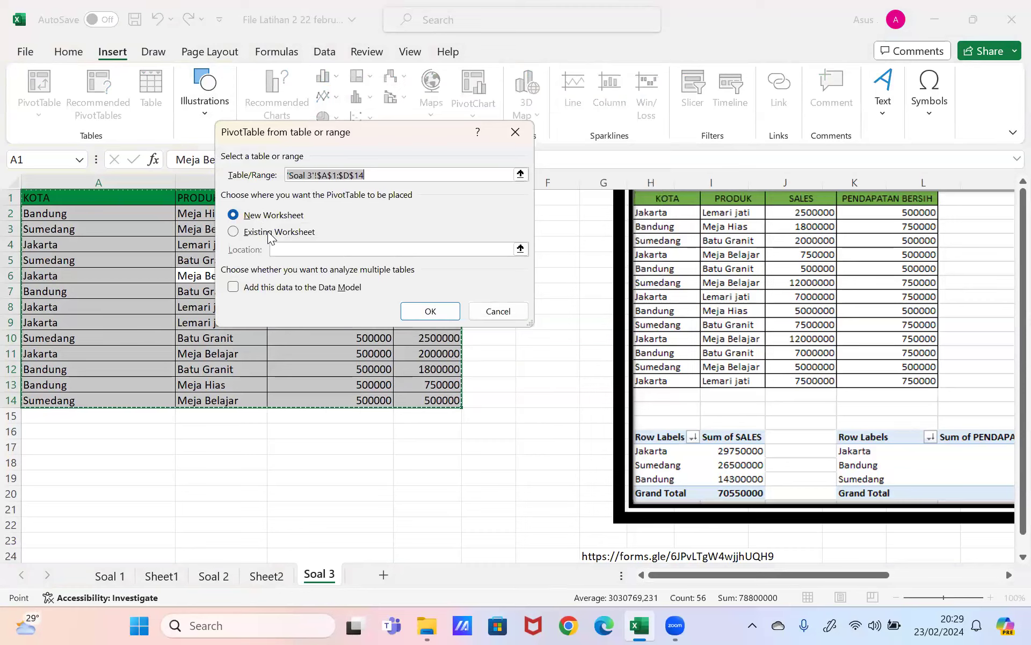
{"action": "key", "text": "Tab"}
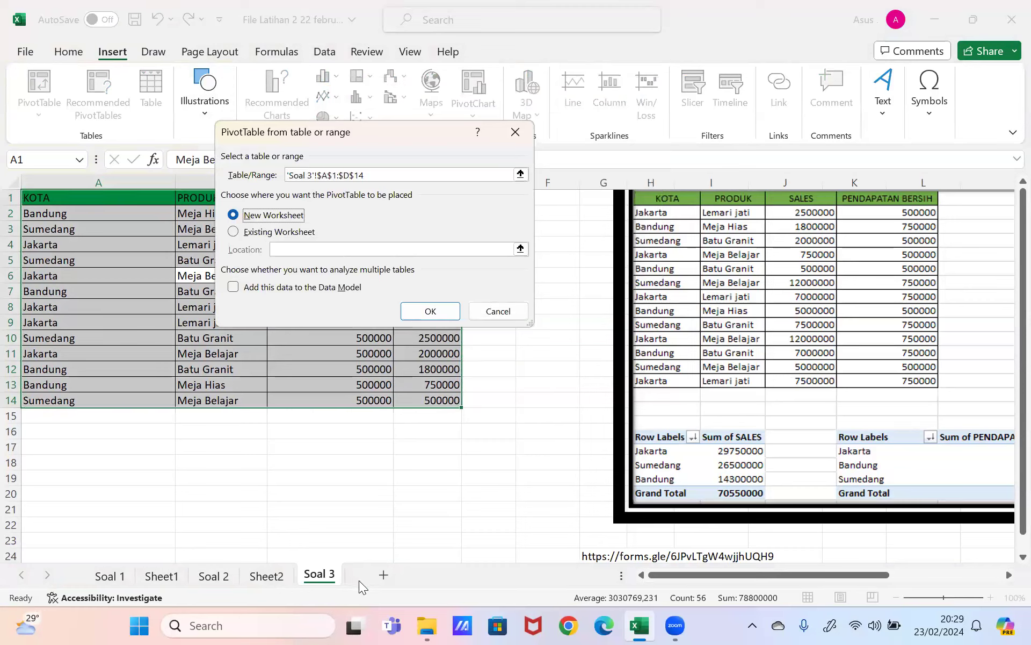
{"action": "left_click", "coordinate": [234, 232]}
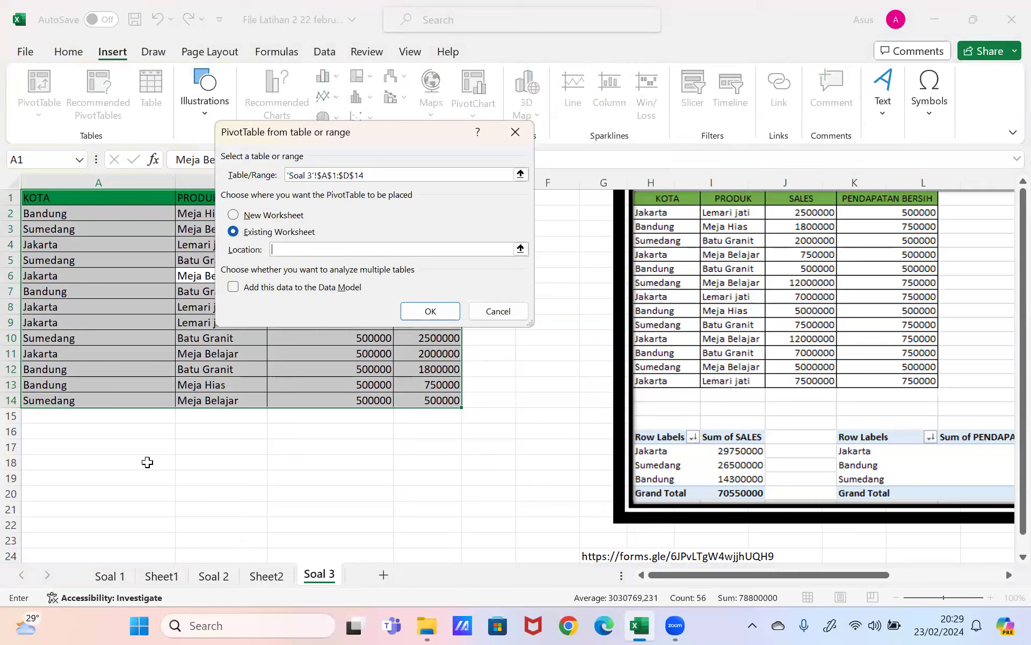
{"action": "left_click", "coordinate": [234, 215]}
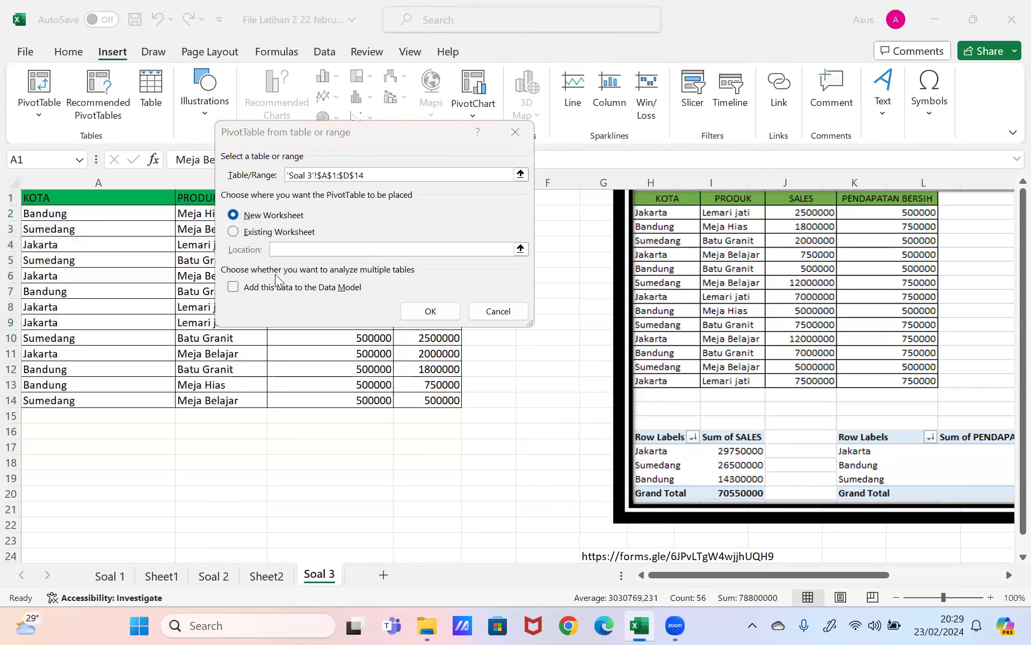
{"action": "left_click", "coordinate": [236, 232]}
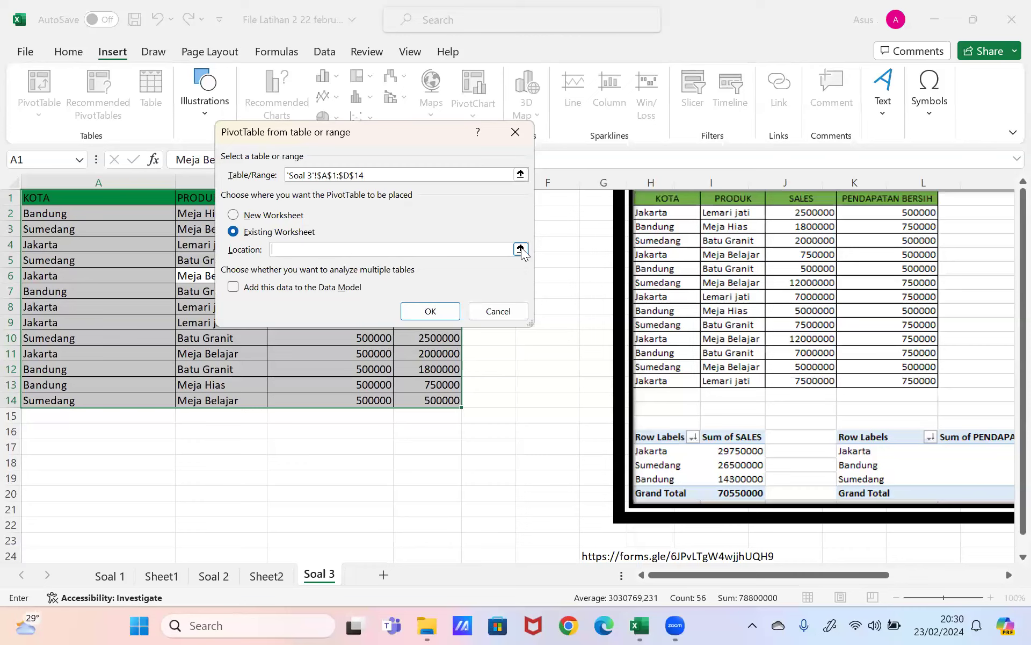
Step: Set the PivotTable location to 'Soal 3'!$A$18:$D$22 in the existing worksheet and create it
{"action": "left_click", "coordinate": [520, 249]}
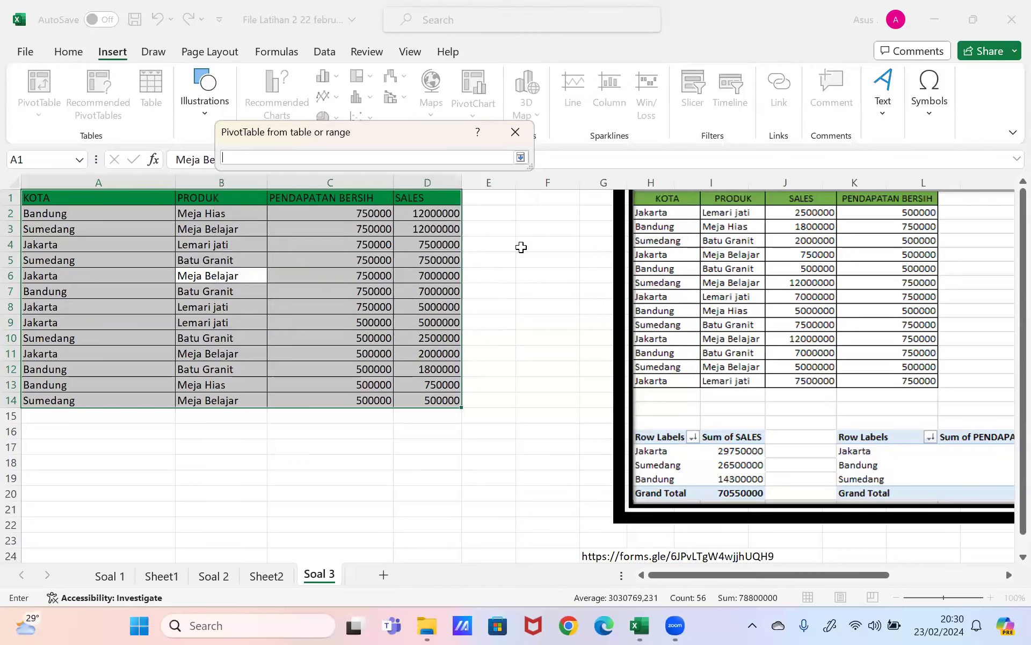
{"action": "left_click_drag", "start_coordinate": [115, 460], "coordinate": [424, 488]}
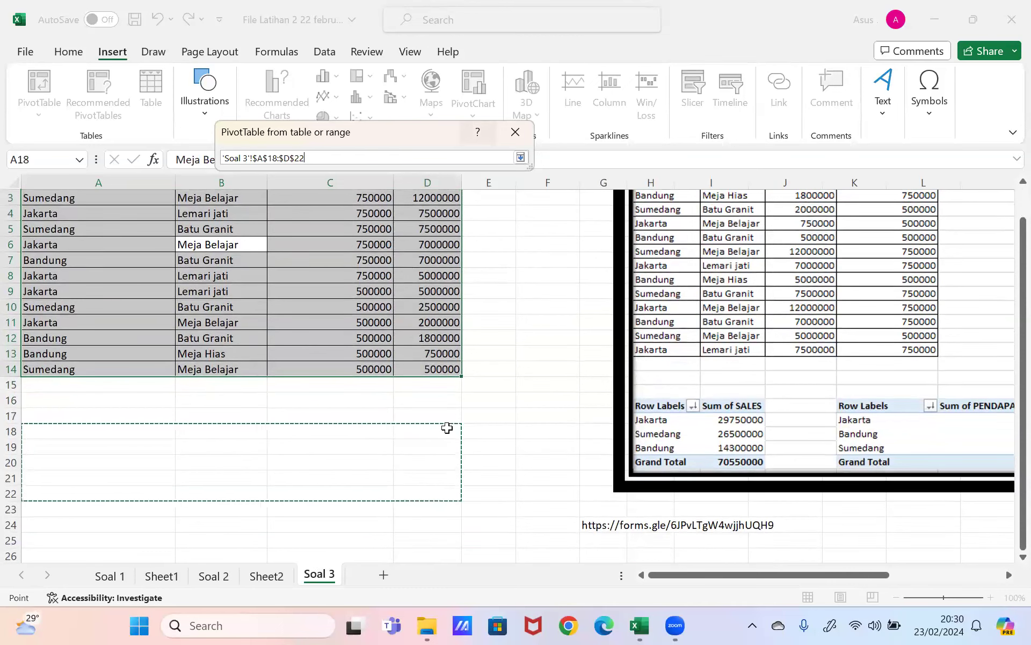
{"action": "left_click", "coordinate": [520, 157]}
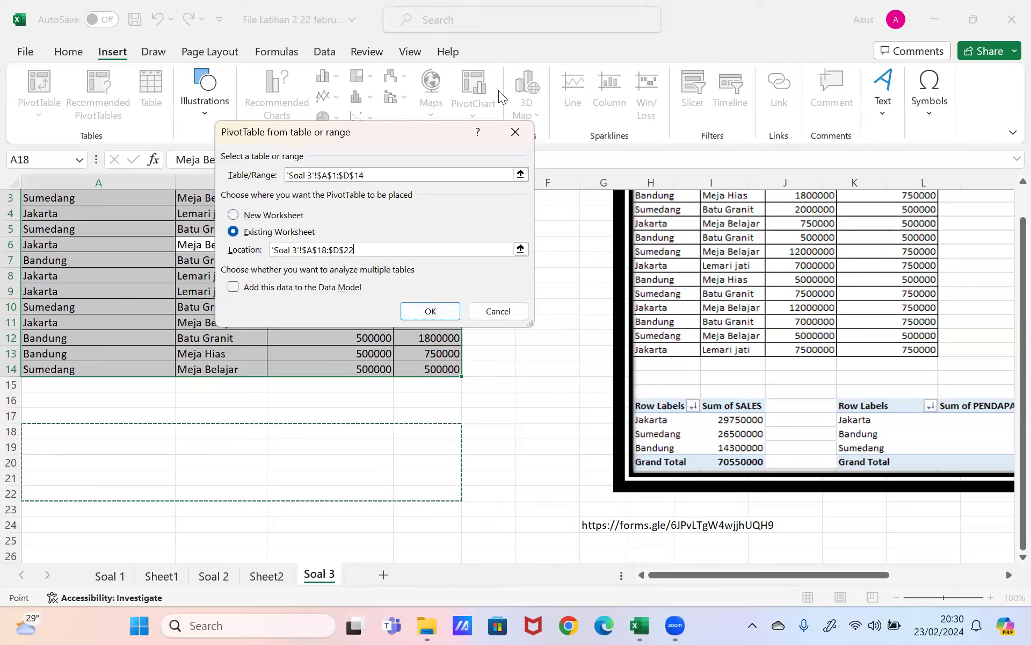
{"action": "key", "text": "Return"}
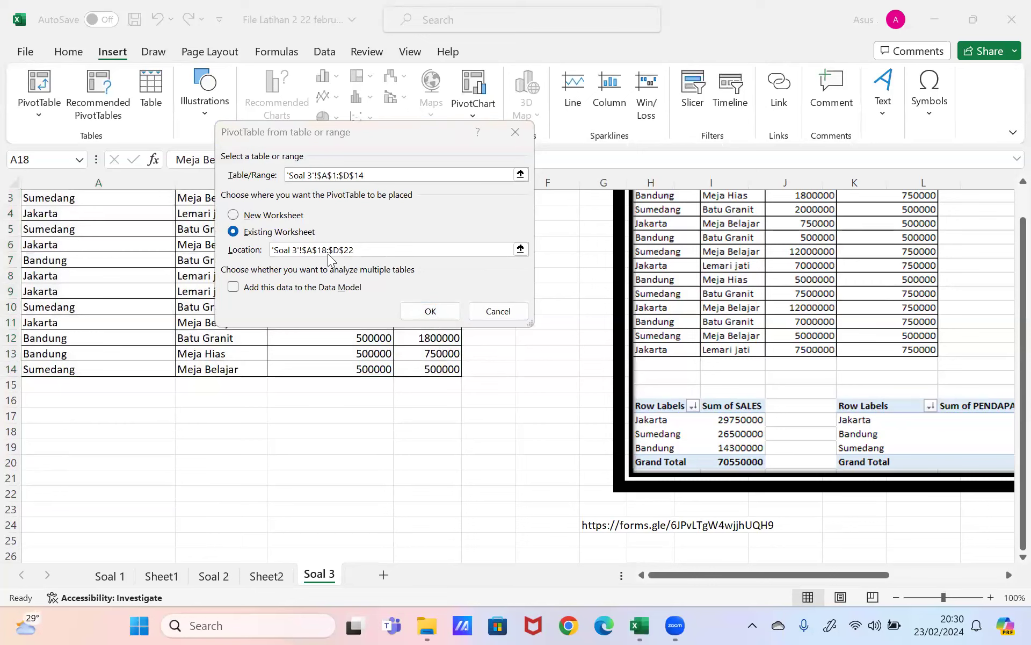
{"action": "left_click", "coordinate": [295, 225]}
{"action": "left_click", "coordinate": [290, 217]}
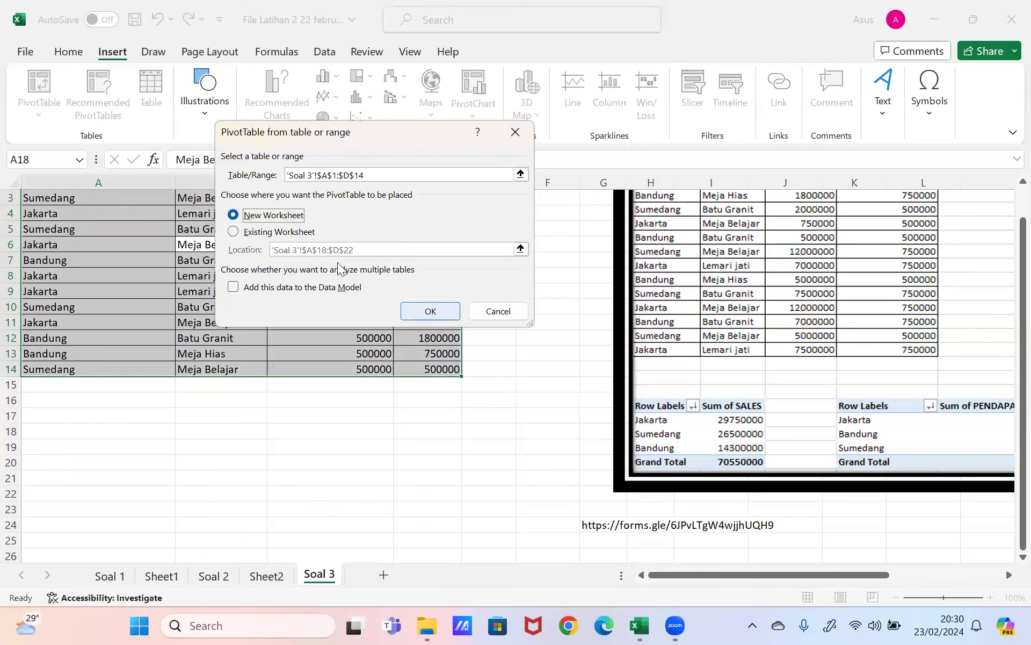
{"action": "left_click", "coordinate": [269, 232]}
{"action": "key", "text": "Return"}
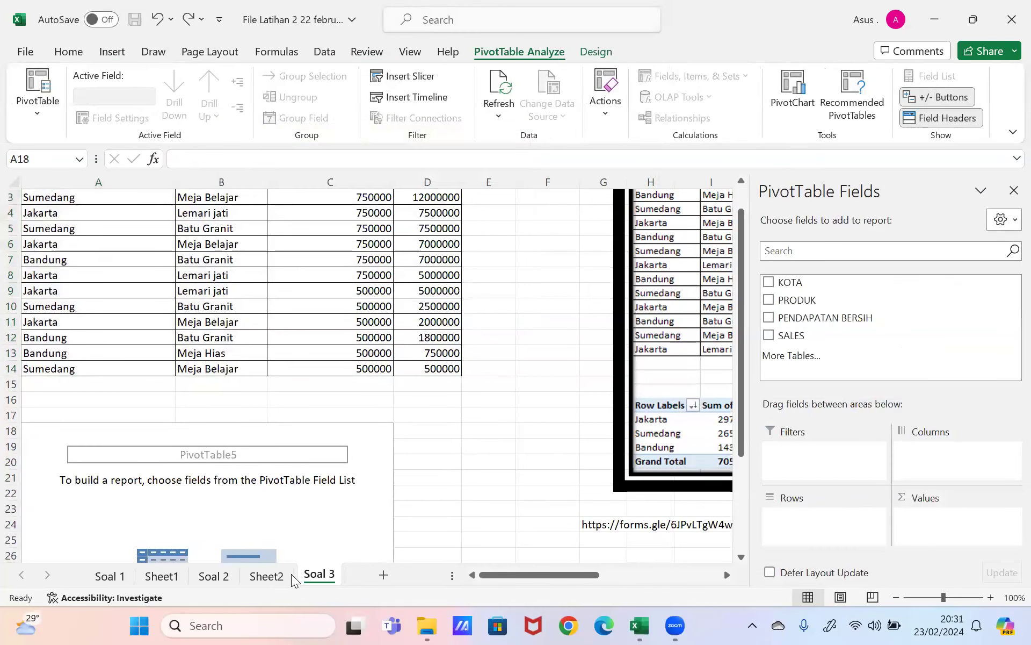
Step: Select the whole sales table again and create a second blank PivotTable on a new worksheet
{"action": "left_click", "coordinate": [191, 323]}
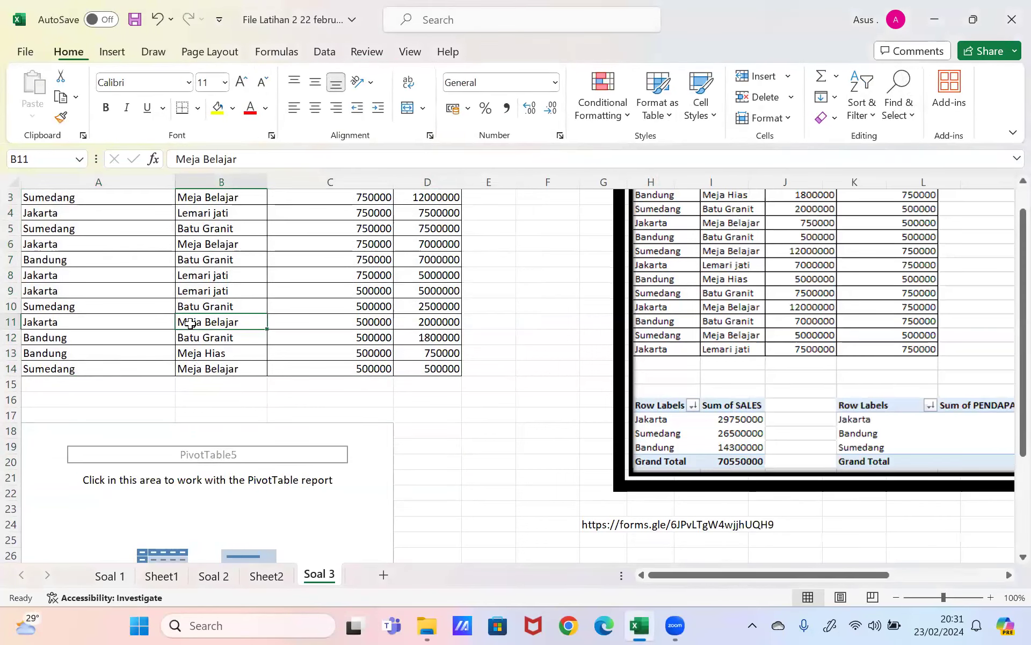
{"action": "key", "text": "ctrl+a"}
{"action": "left_click", "coordinate": [112, 52]}
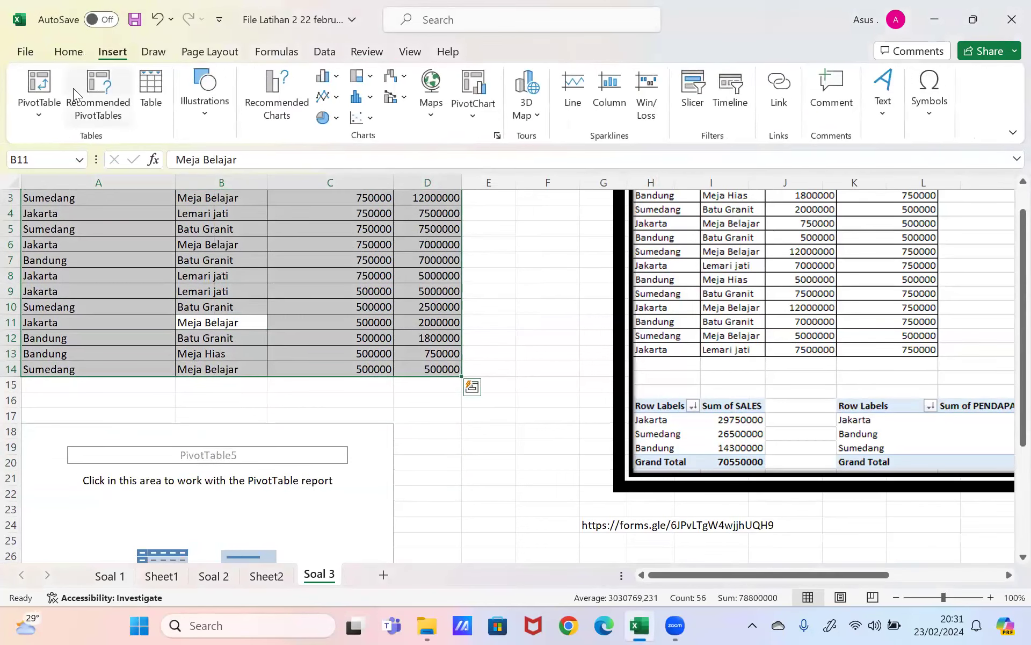
{"action": "key", "text": "Return"}
{"action": "left_click", "coordinate": [439, 311]}
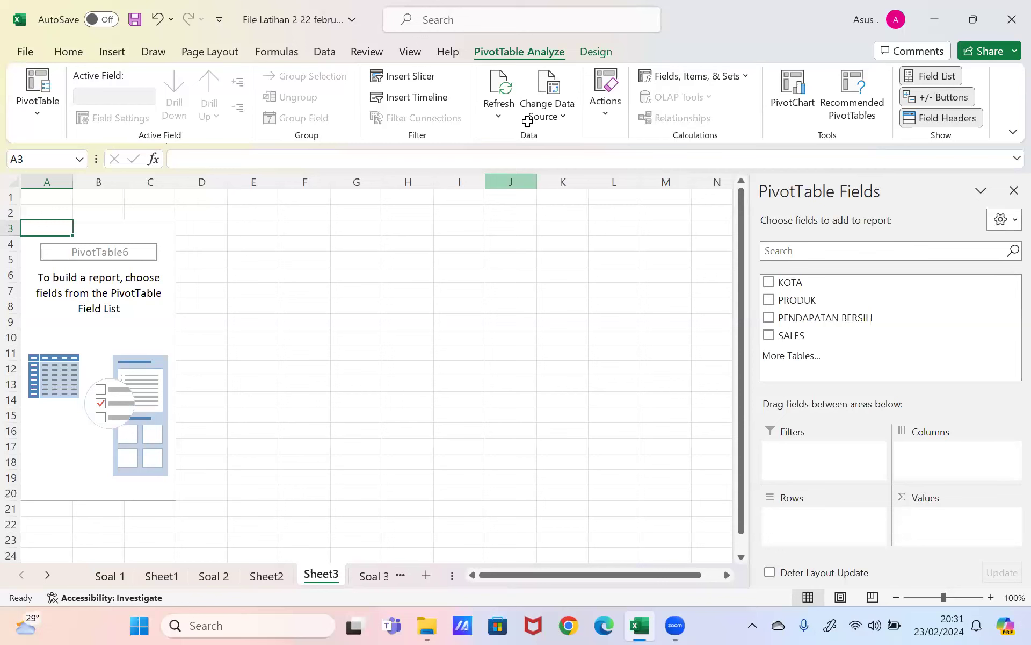
Step: Return to the Soal 3 sheet and select the blank PivotTable below the sales table
{"action": "left_click", "coordinate": [373, 576]}
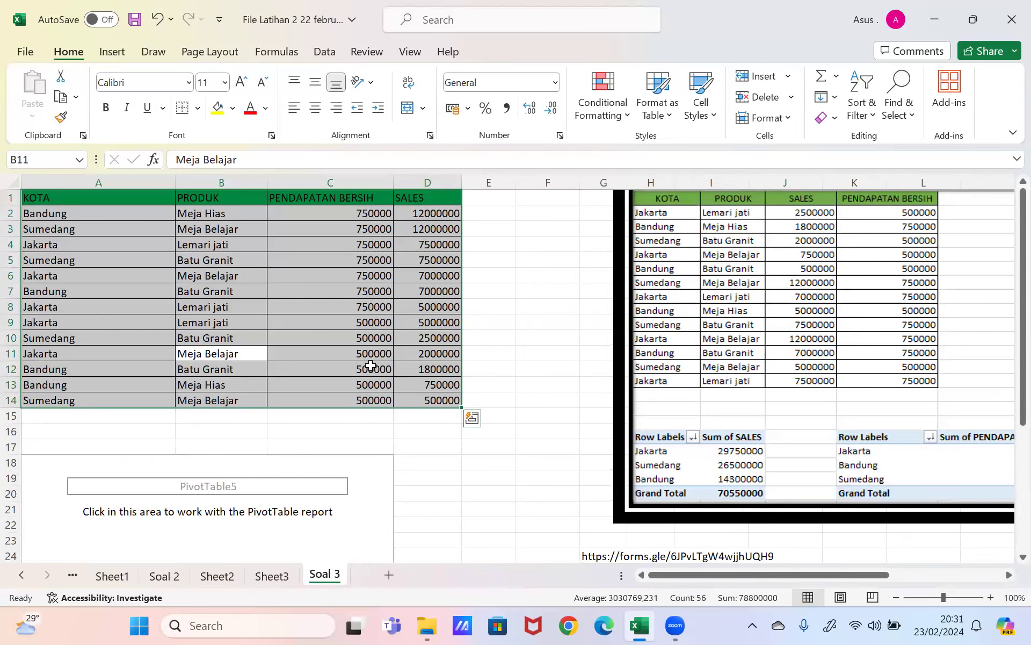
{"action": "left_click_drag", "start_coordinate": [1024, 379], "coordinate": [1006, 469]}
{"action": "left_click", "coordinate": [362, 430]}
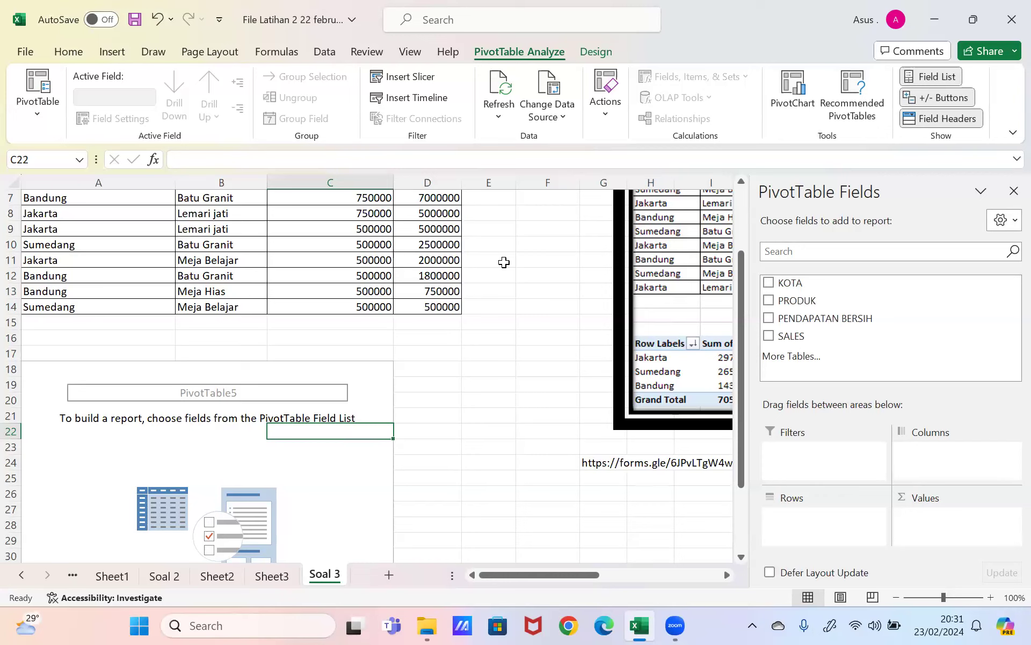
{"action": "left_click", "coordinate": [492, 82]}
{"action": "scroll", "coordinate": [745, 434], "scroll_direction": "down", "scroll_amount": 2}
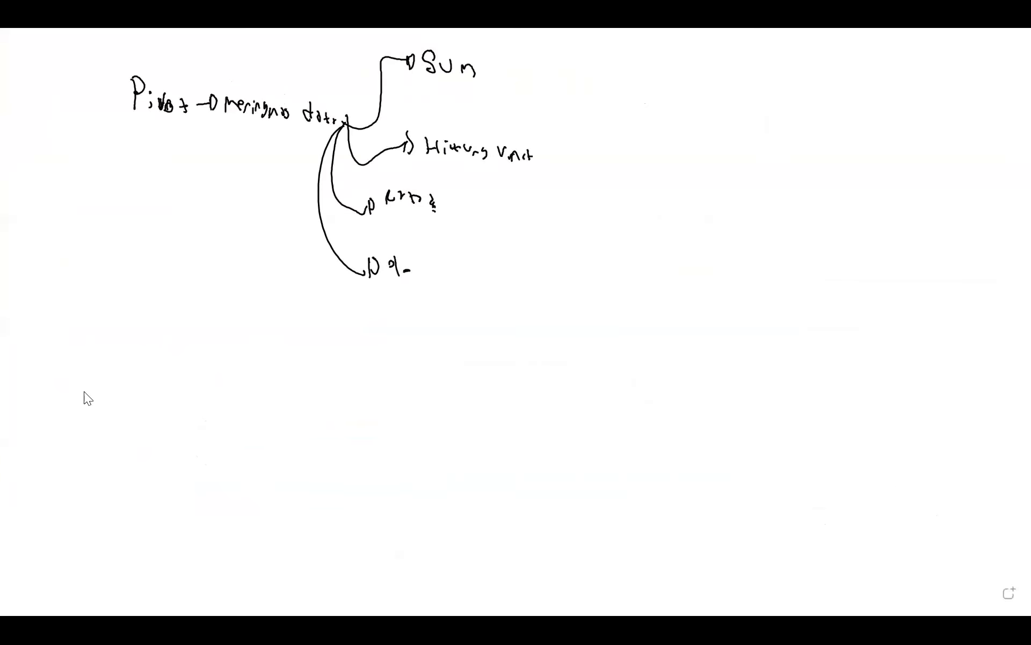
Step: Clear the pivot notes from the whiteboard, sketching long guide lines and wiping them away again
{"action": "key", "text": "e"}
{"action": "mouse_move", "coordinate": [171, 84]}
{"action": "left_mouse_down"}
{"action": "mouse_move", "coordinate": [142, 269]}
{"action": "mouse_move", "coordinate": [515, 451]}
{"action": "left_mouse_up"}
{"action": "key", "text": "e"}
{"action": "left_click_drag", "start_coordinate": [188, 35], "coordinate": [161, 547]}
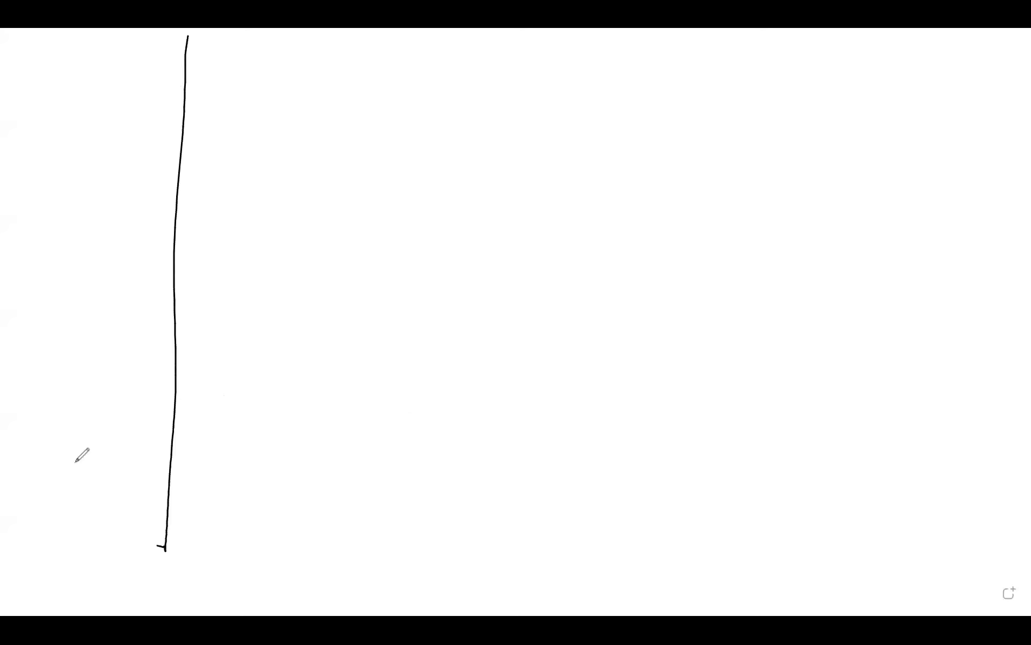
{"action": "key", "text": "e"}
{"action": "mouse_move", "coordinate": [238, 82]}
{"action": "left_mouse_down"}
{"action": "mouse_move", "coordinate": [790, 488]}
{"action": "mouse_move", "coordinate": [1002, 493]}
{"action": "mouse_move", "coordinate": [996, 138]}
{"action": "left_mouse_up"}
{"action": "key", "text": "e"}
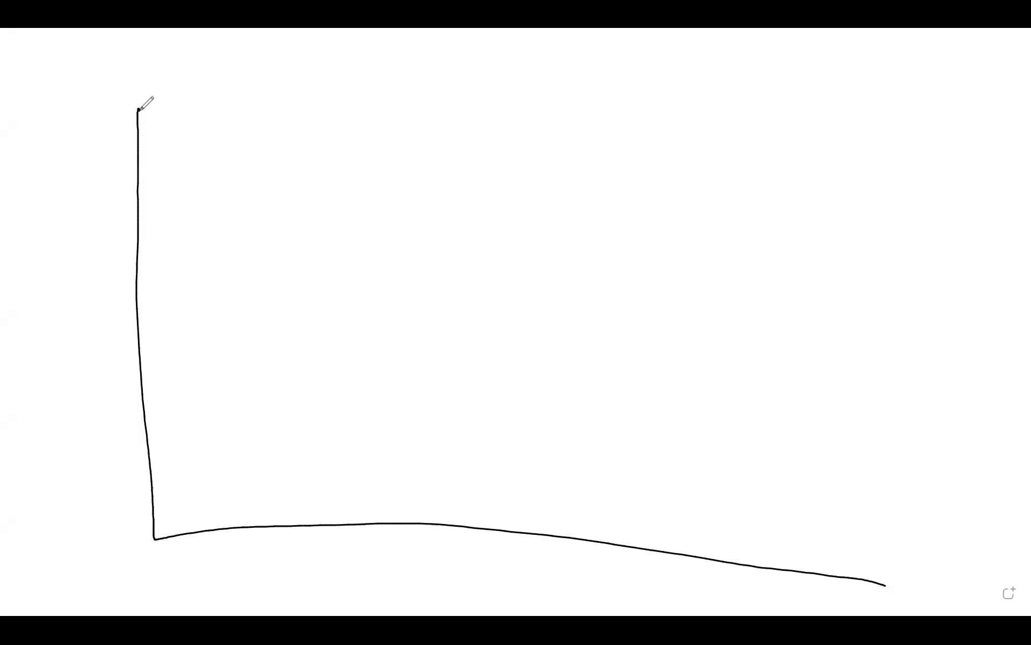
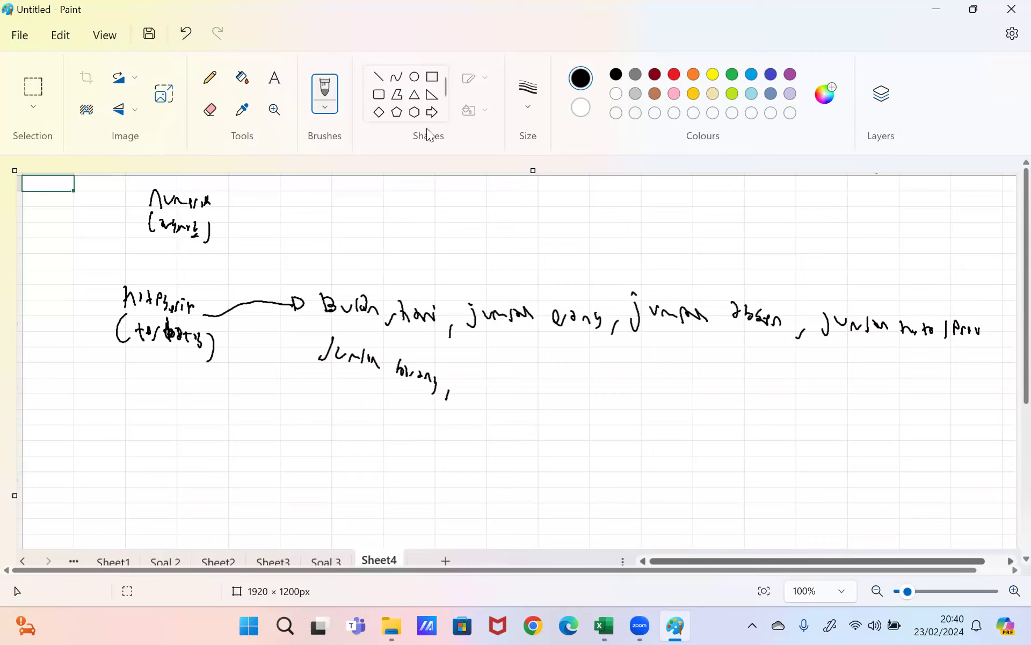
Step: Handwrite two more examples at the end of the category data list in Paint
{"action": "left_click_drag", "start_coordinate": [460, 374], "coordinate": [505, 383]}
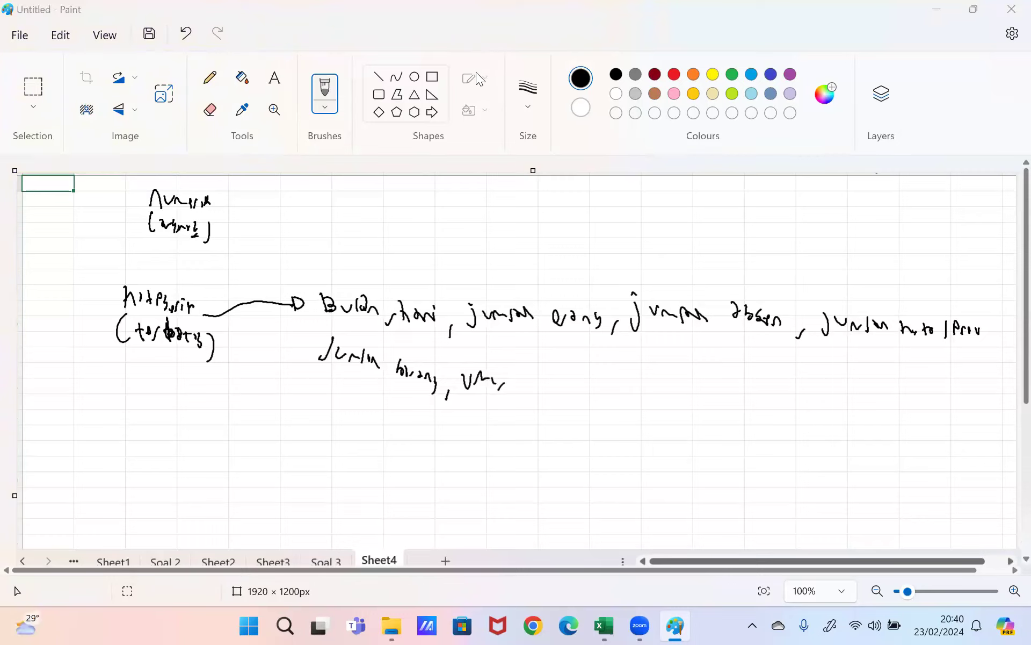
{"action": "left_click_drag", "start_coordinate": [527, 394], "coordinate": [520, 408]}
{"action": "left_click_drag", "start_coordinate": [535, 380], "coordinate": [580, 416]}
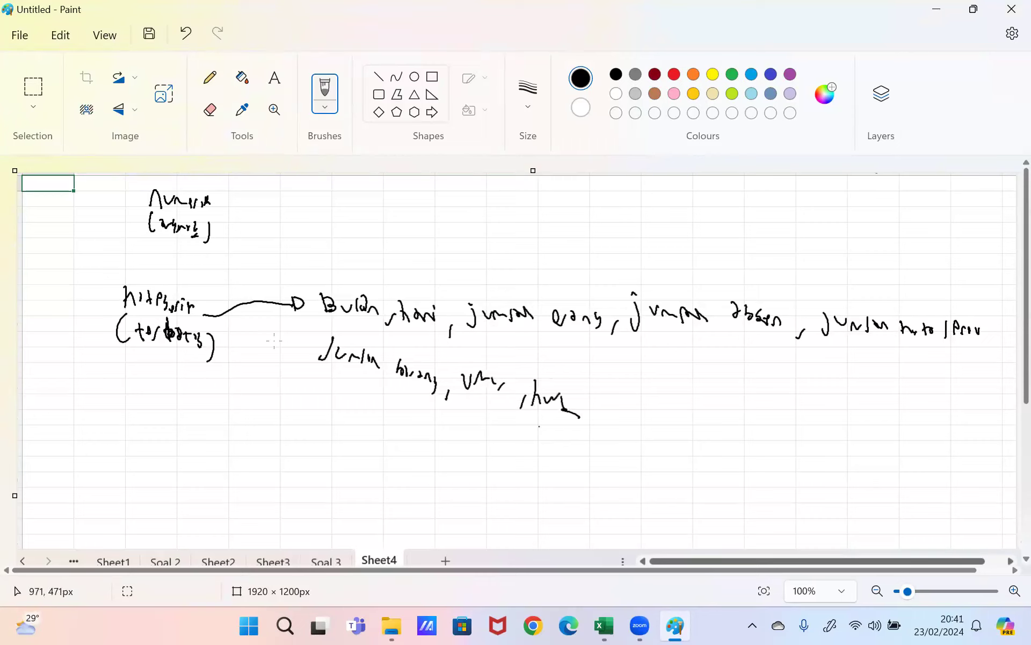
Step: Draw an arrow from the numeric data heading and handwrite examples beside it: uang, suhu, berat badan and so on
{"action": "mouse_move", "coordinate": [227, 215]}
{"action": "left_mouse_down"}
{"action": "mouse_move", "coordinate": [263, 223]}
{"action": "mouse_move", "coordinate": [318, 204]}
{"action": "left_mouse_up"}
{"action": "left_click_drag", "start_coordinate": [323, 194], "coordinate": [361, 234]}
{"action": "mouse_move", "coordinate": [395, 209]}
{"action": "left_mouse_down"}
{"action": "mouse_move", "coordinate": [382, 225]}
{"action": "mouse_move", "coordinate": [430, 218]}
{"action": "mouse_move", "coordinate": [450, 236]}
{"action": "left_mouse_up"}
{"action": "left_click_drag", "start_coordinate": [471, 206], "coordinate": [475, 225]}
{"action": "left_click_drag", "start_coordinate": [486, 231], "coordinate": [508, 228]}
{"action": "mouse_move", "coordinate": [513, 230]}
{"action": "left_mouse_down"}
{"action": "mouse_move", "coordinate": [545, 247]}
{"action": "mouse_move", "coordinate": [554, 240]}
{"action": "left_mouse_up"}
{"action": "left_click_drag", "start_coordinate": [561, 240], "coordinate": [581, 247]}
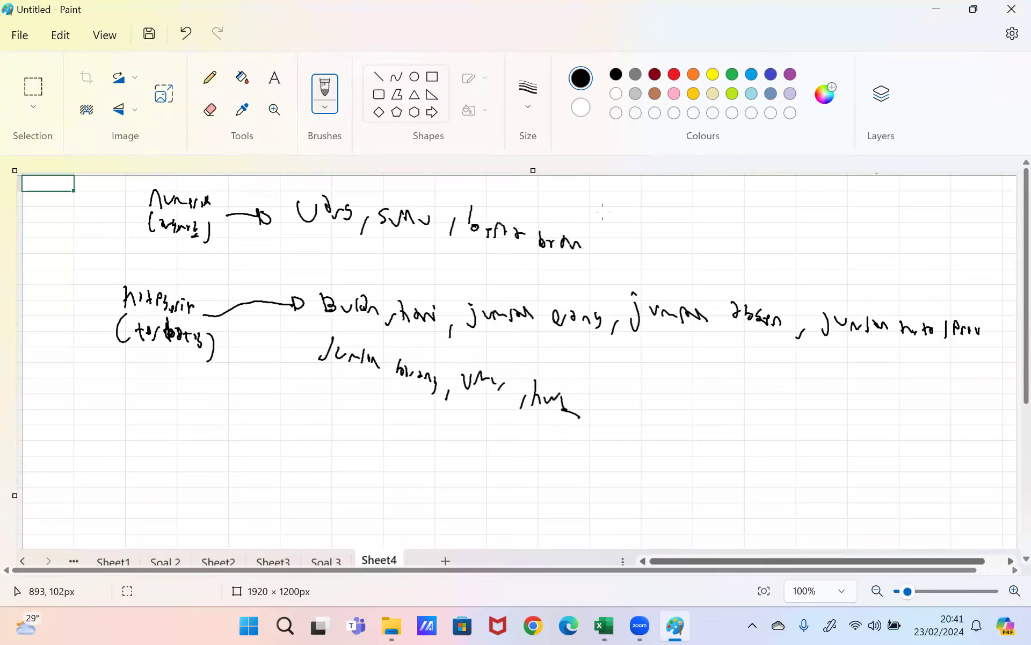
{"action": "mouse_move", "coordinate": [603, 245]}
{"action": "left_mouse_down"}
{"action": "mouse_move", "coordinate": [599, 261]}
{"action": "mouse_move", "coordinate": [629, 219]}
{"action": "mouse_move", "coordinate": [656, 237]}
{"action": "left_mouse_up"}
Step: Frame the category data heading in green and draw an arrow from it to the handwritten words "Rows" and "Kolumn"
{"action": "left_click", "coordinate": [771, 75]}
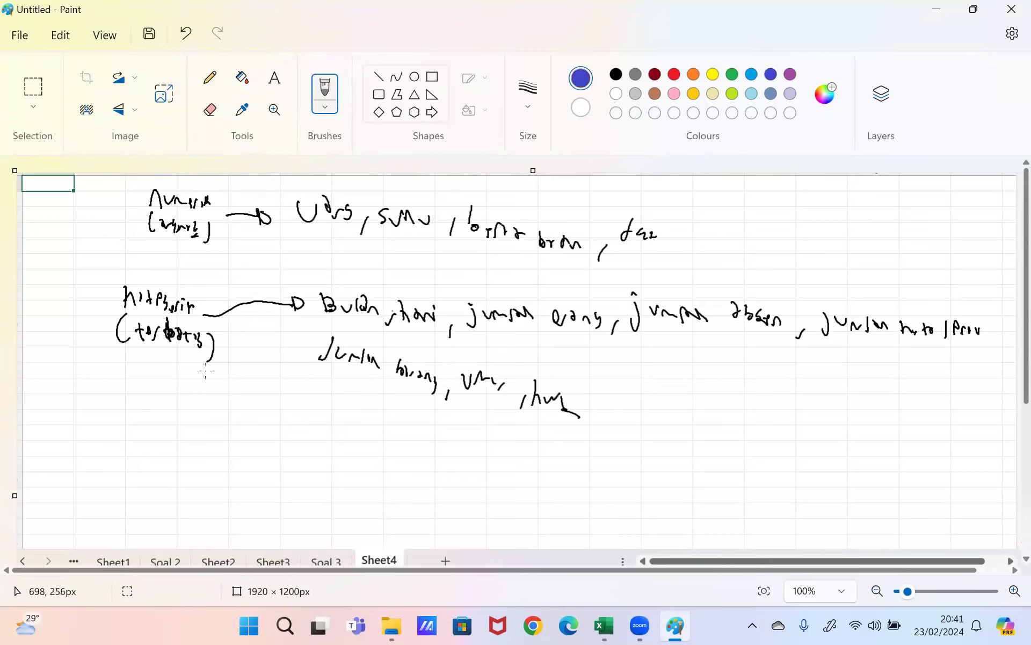
{"action": "left_click", "coordinate": [732, 74]}
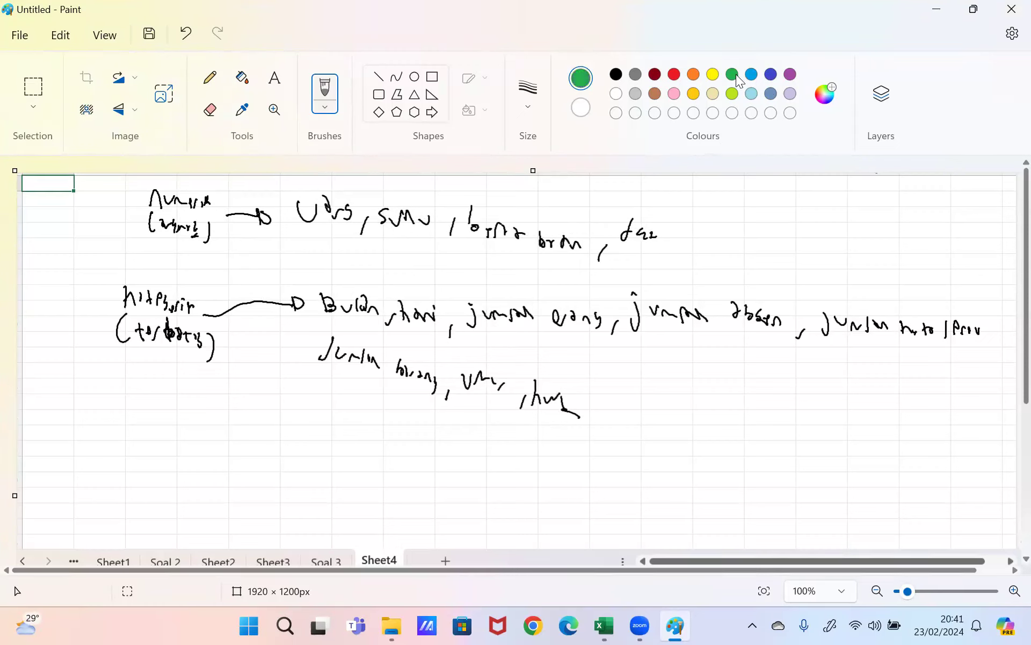
{"action": "mouse_move", "coordinate": [101, 285]}
{"action": "left_mouse_down"}
{"action": "mouse_move", "coordinate": [92, 366]}
{"action": "mouse_move", "coordinate": [253, 309]}
{"action": "mouse_move", "coordinate": [83, 284]}
{"action": "left_mouse_up"}
{"action": "mouse_move", "coordinate": [135, 379]}
{"action": "left_mouse_down"}
{"action": "mouse_move", "coordinate": [129, 456]}
{"action": "mouse_move", "coordinate": [188, 454]}
{"action": "mouse_move", "coordinate": [195, 471]}
{"action": "left_mouse_up"}
{"action": "mouse_move", "coordinate": [271, 458]}
{"action": "left_mouse_down"}
{"action": "mouse_move", "coordinate": [276, 438]}
{"action": "mouse_move", "coordinate": [291, 457]}
{"action": "left_mouse_up"}
{"action": "left_click_drag", "start_coordinate": [297, 449], "coordinate": [304, 456]}
{"action": "mouse_move", "coordinate": [316, 449]}
{"action": "left_mouse_down"}
{"action": "mouse_move", "coordinate": [315, 461]}
{"action": "mouse_move", "coordinate": [326, 461]}
{"action": "left_mouse_up"}
{"action": "left_click_drag", "start_coordinate": [345, 451], "coordinate": [333, 473]}
{"action": "mouse_move", "coordinate": [294, 474]}
{"action": "left_mouse_down"}
{"action": "mouse_move", "coordinate": [291, 502]}
{"action": "mouse_move", "coordinate": [378, 510]}
{"action": "left_mouse_up"}
Step: Draw a purple arrow from the numeric examples to the handwritten word "VALUE"
{"action": "left_click", "coordinate": [790, 74]}
{"action": "mouse_move", "coordinate": [675, 236]}
{"action": "left_mouse_down"}
{"action": "mouse_move", "coordinate": [693, 220]}
{"action": "mouse_move", "coordinate": [806, 236]}
{"action": "left_mouse_up"}
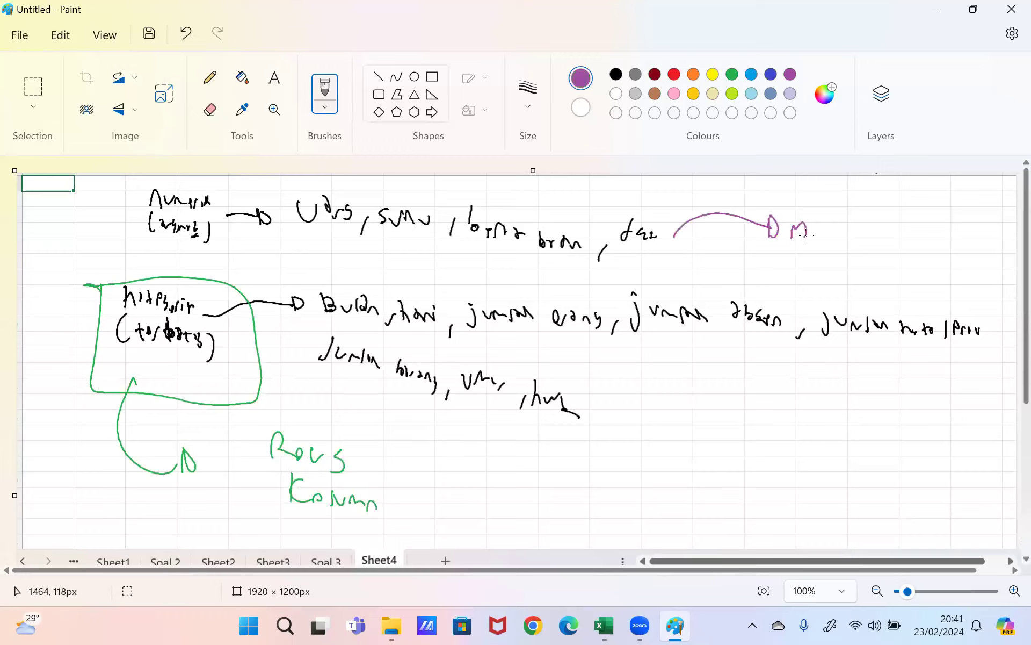
{"action": "key", "text": "ctrl+z"}
{"action": "left_click_drag", "start_coordinate": [799, 217], "coordinate": [824, 217]}
{"action": "mouse_move", "coordinate": [826, 271]}
{"action": "left_mouse_down"}
{"action": "mouse_move", "coordinate": [841, 256]}
{"action": "mouse_move", "coordinate": [868, 266]}
{"action": "left_mouse_up"}
{"action": "mouse_move", "coordinate": [892, 249]}
{"action": "left_mouse_down"}
{"action": "mouse_move", "coordinate": [903, 279]}
{"action": "mouse_move", "coordinate": [913, 259]}
{"action": "left_mouse_up"}
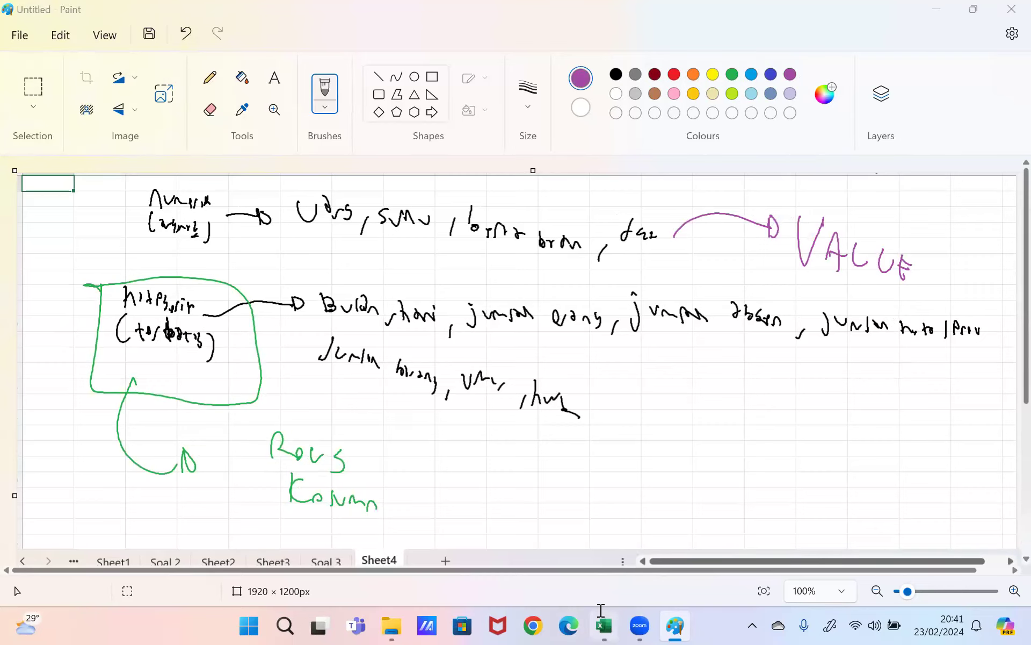
Step: Switch to Excel and open the Soal 3 sheet
{"action": "left_click", "coordinate": [604, 625]}
{"action": "left_click", "coordinate": [337, 578]}
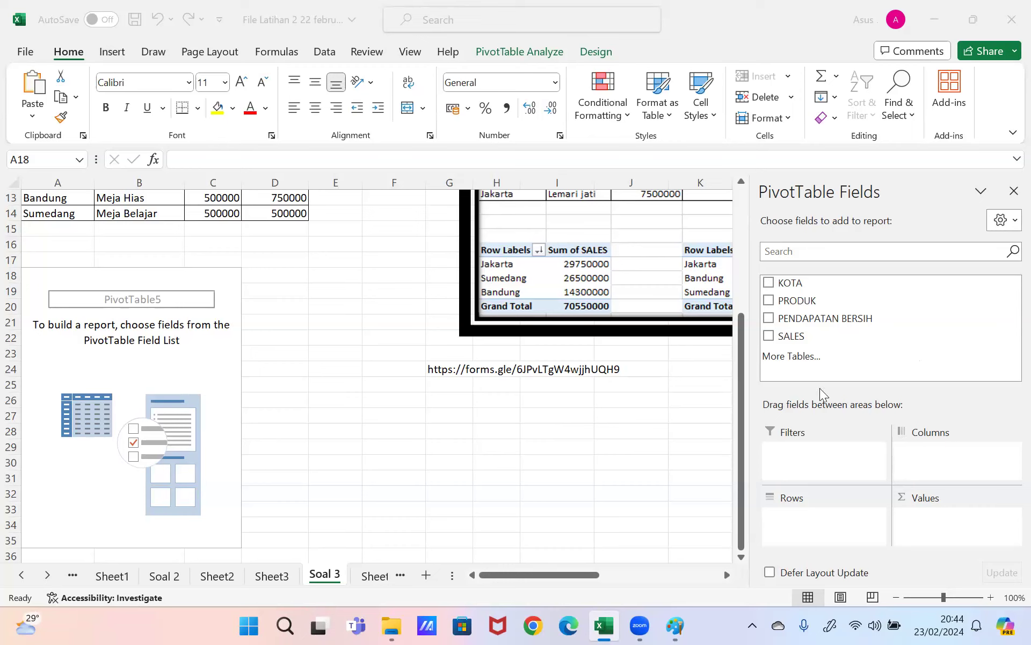
Step: Try the PivotTable with PENDAPATAN BERSIH as rows and PRODUK as values, and remove both fields again
{"action": "left_click_drag", "start_coordinate": [827, 318], "coordinate": [790, 517]}
{"action": "left_click_drag", "start_coordinate": [795, 299], "coordinate": [943, 529]}
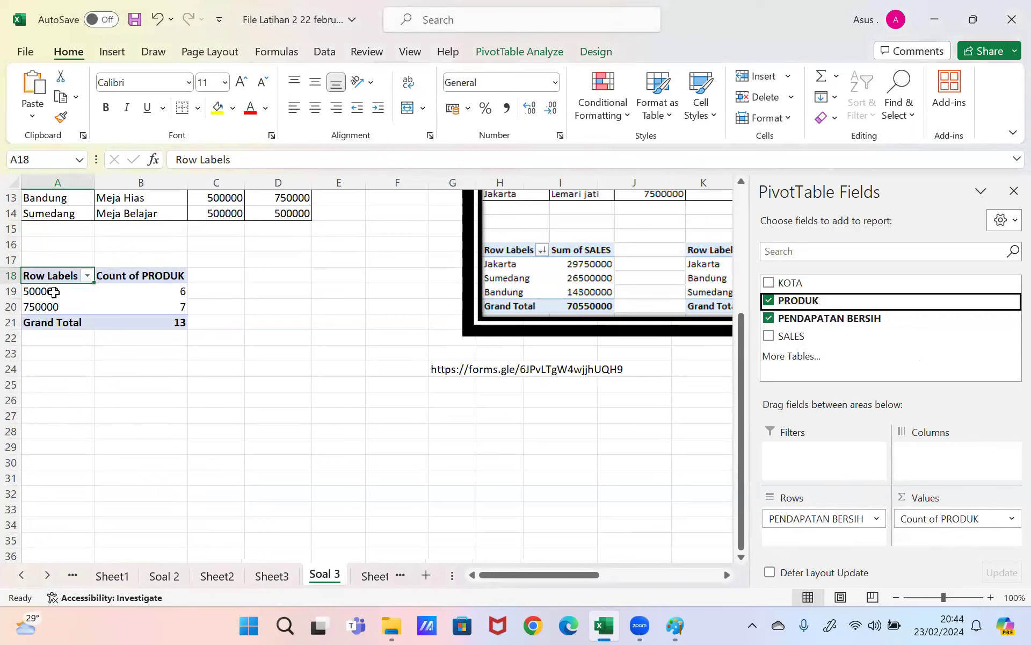
{"action": "left_click", "coordinate": [40, 294]}
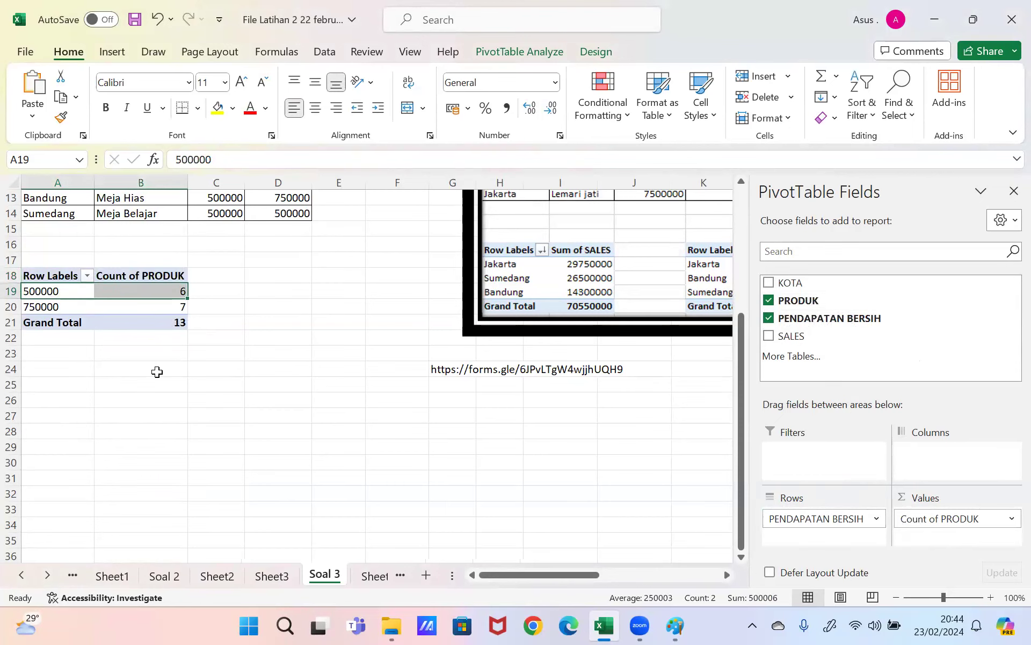
{"action": "left_click", "coordinate": [157, 369]}
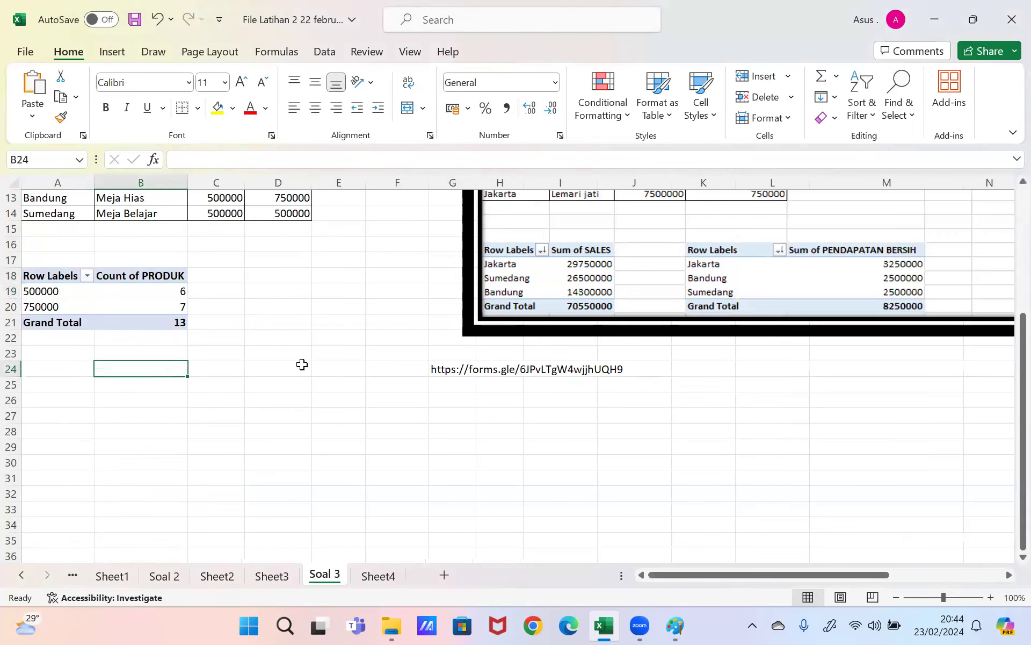
{"action": "left_click", "coordinate": [103, 292]}
{"action": "left_click", "coordinate": [48, 272]}
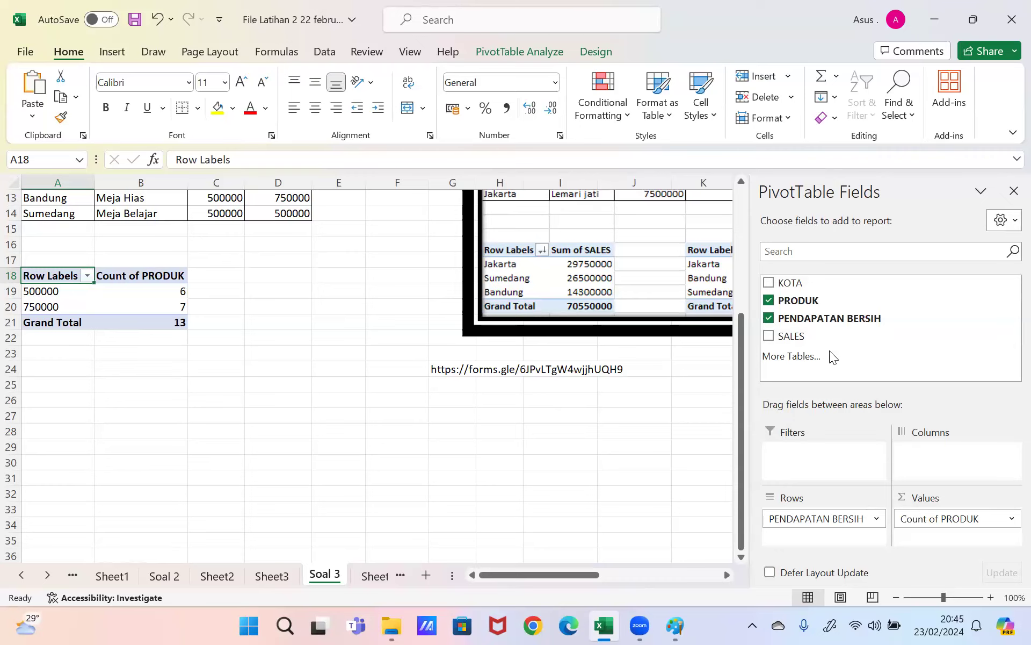
{"action": "left_click_drag", "start_coordinate": [829, 518], "coordinate": [821, 317]}
{"action": "left_click_drag", "start_coordinate": [949, 507], "coordinate": [815, 287]}
Step: Build the PivotTable with KOTA as rows and the sum of SALES as values
{"action": "left_click_drag", "start_coordinate": [738, 346], "coordinate": [733, 263]}
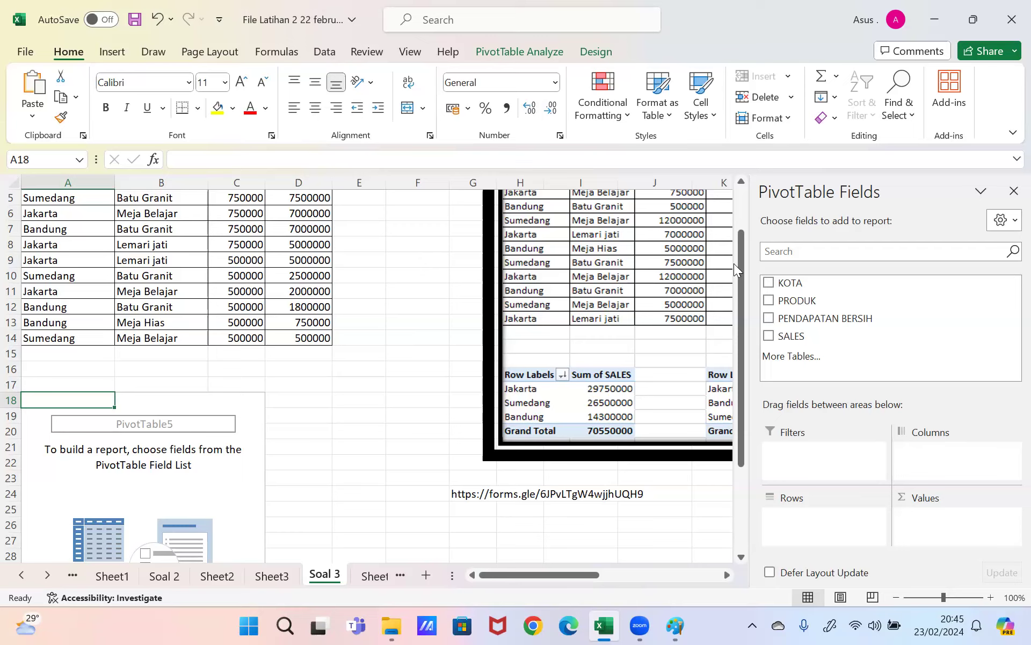
{"action": "key", "text": "alt+Tab"}
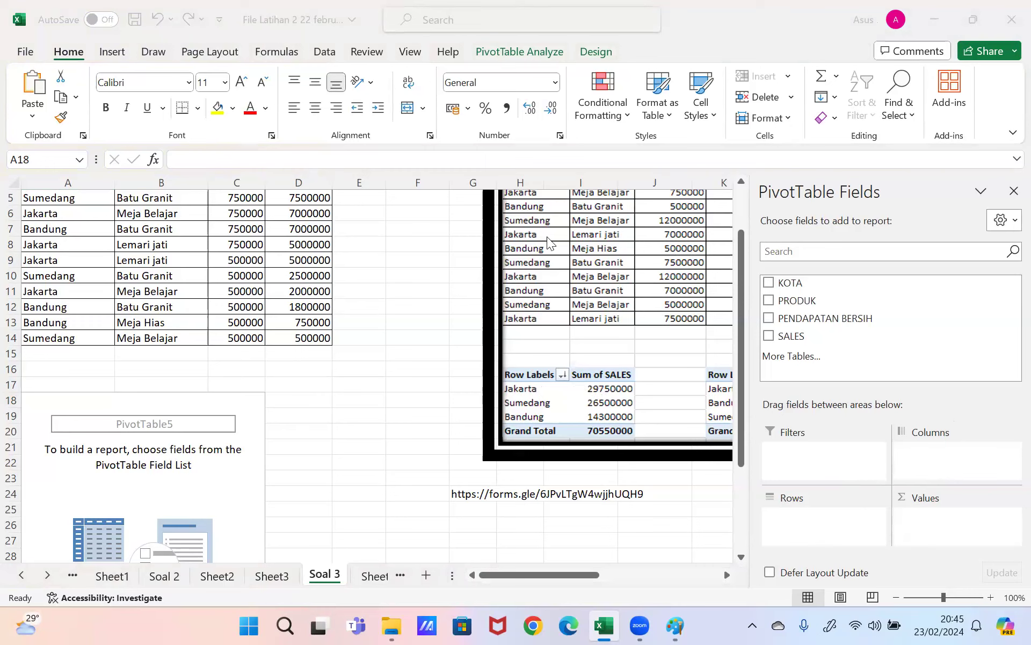
{"action": "left_click_drag", "start_coordinate": [817, 283], "coordinate": [795, 536]}
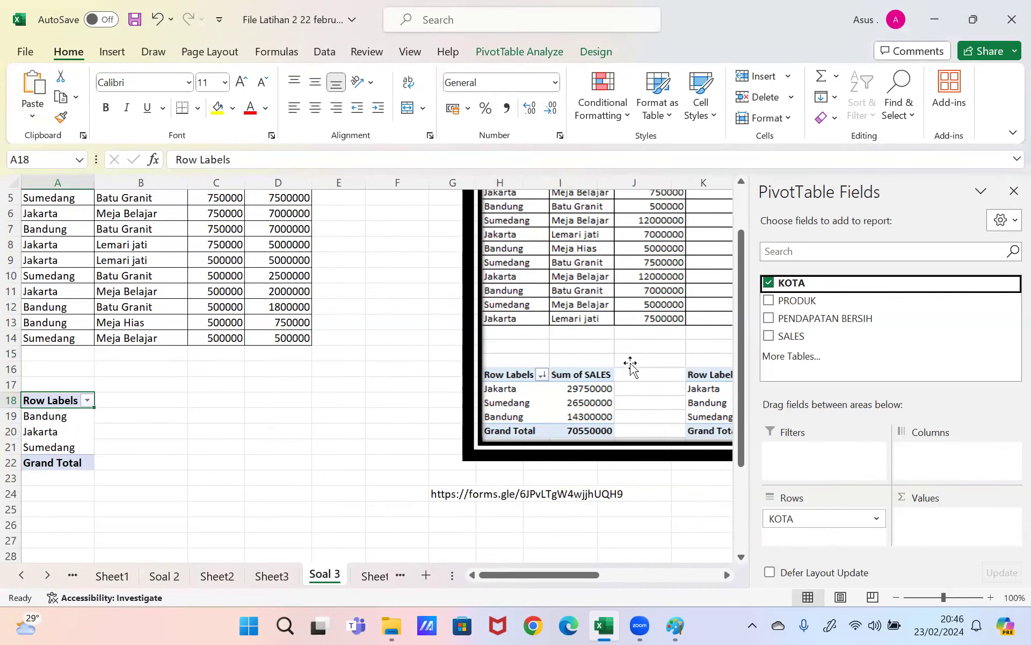
{"action": "left_click_drag", "start_coordinate": [570, 578], "coordinate": [619, 578]}
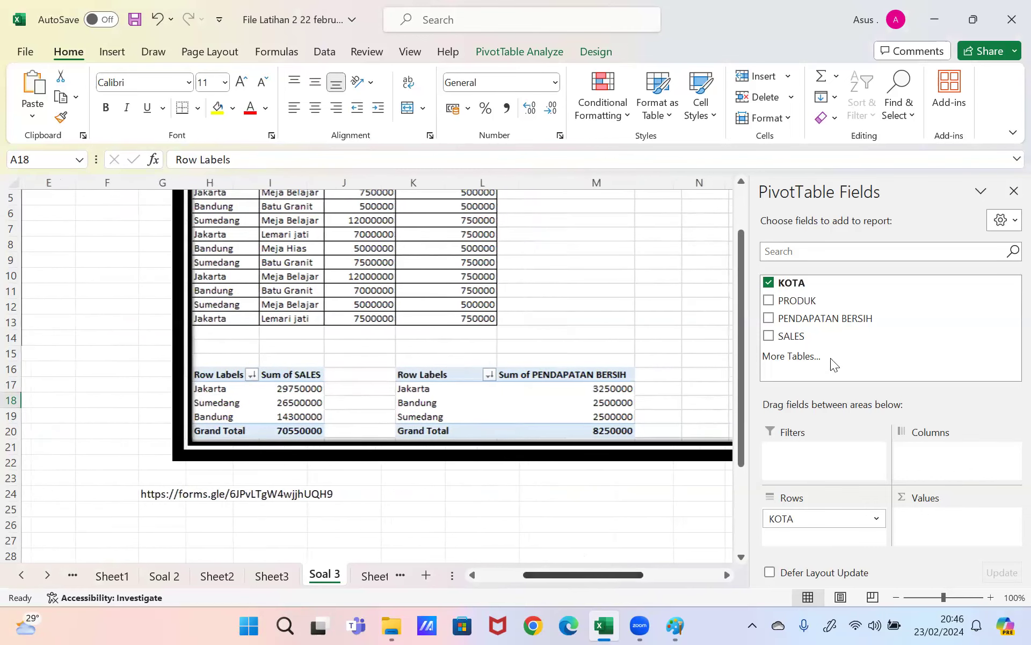
{"action": "left_click_drag", "start_coordinate": [820, 336], "coordinate": [935, 528]}
{"action": "left_click_drag", "start_coordinate": [622, 576], "coordinate": [441, 571]}
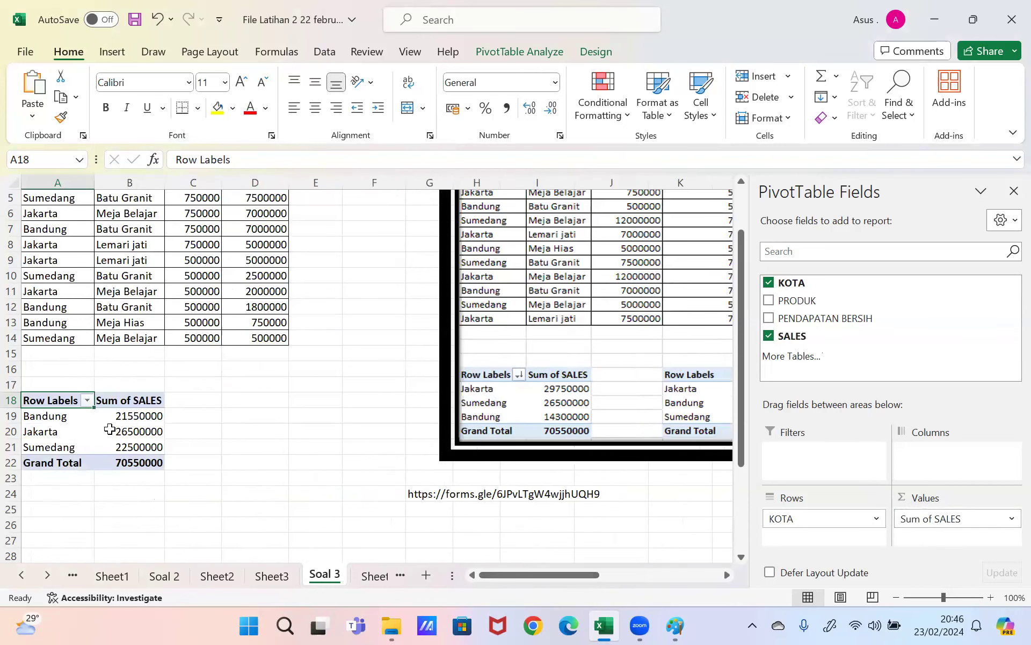
{"action": "mouse_move", "coordinate": [110, 428]}
{"action": "left_click_drag", "start_coordinate": [507, 573], "coordinate": [523, 573]}
Step: Select the whole sales table on Soal 3 as the source for another PivotTable
{"action": "left_click", "coordinate": [221, 445]}
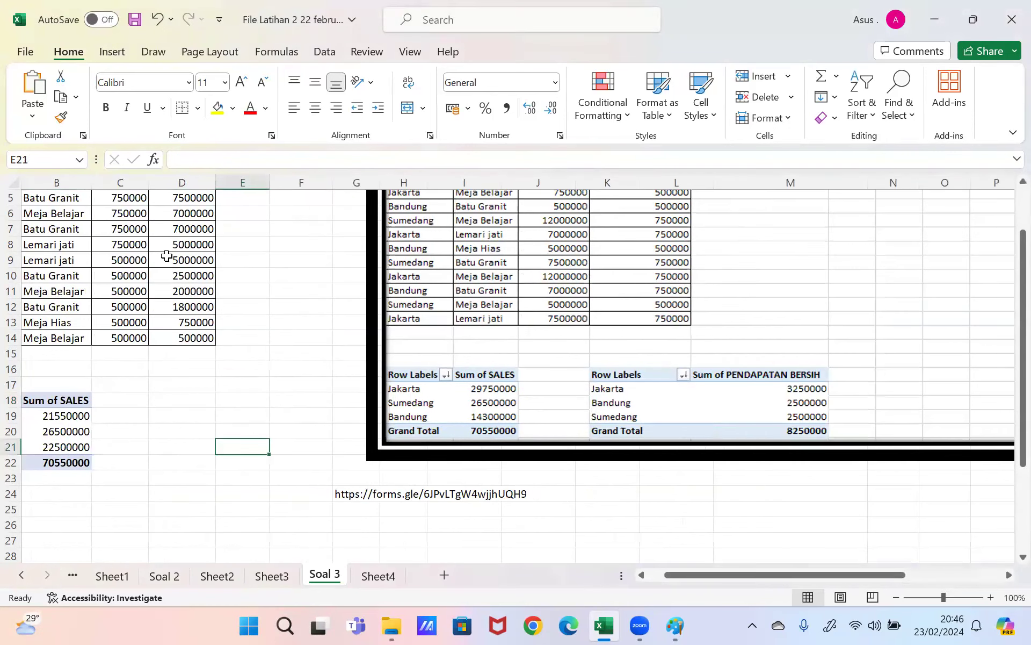
{"action": "key", "text": "ctrl+a"}
{"action": "left_click", "coordinate": [150, 257]}
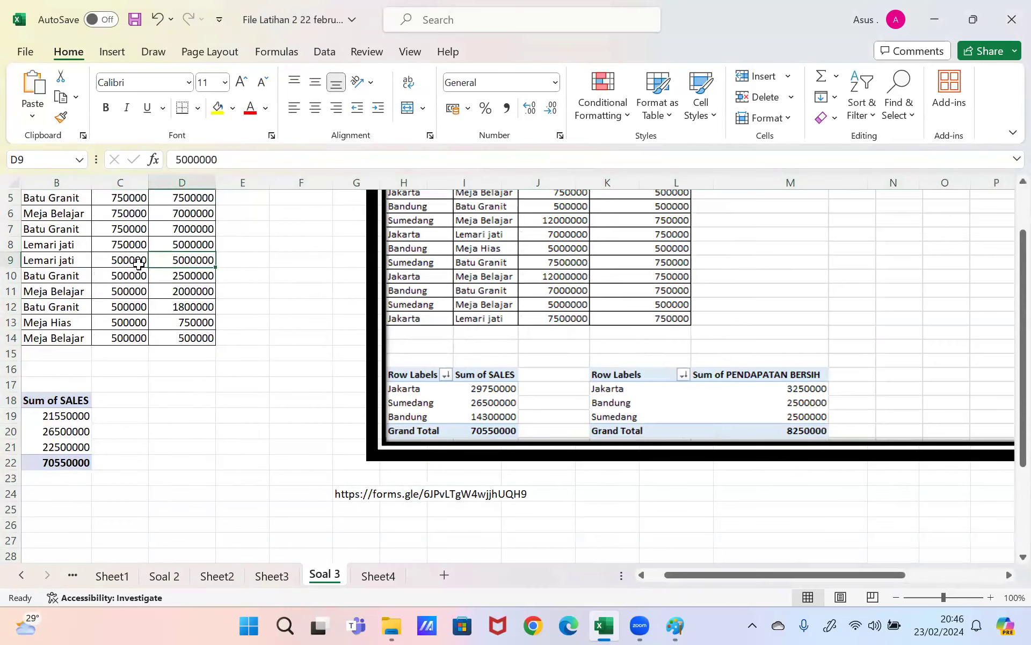
{"action": "key", "text": "ctrl+a"}
{"action": "key", "text": "ctrl+q"}
{"action": "left_click", "coordinate": [111, 51]}
{"action": "left_click", "coordinate": [112, 52]}
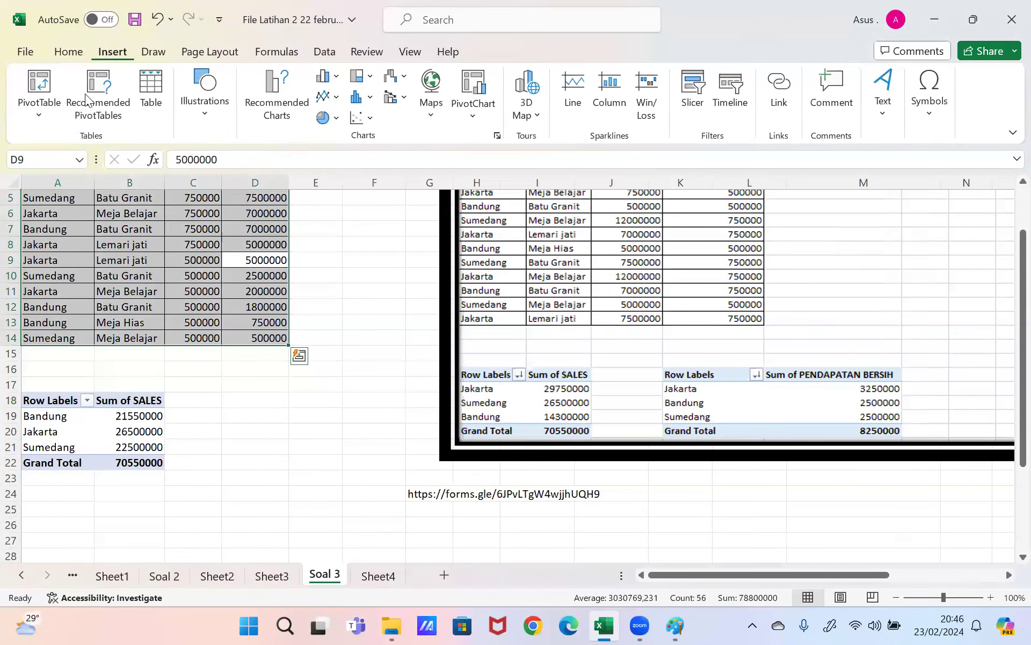
Step: Try to create a PivotTable from 'Soal 3'!$D$18:$F$22 in the existing worksheet at 'Soal 3'!$B$24:$D$30
{"action": "key", "text": "alt+n"}
{"action": "key", "text": "v"}
{"action": "key", "text": "t"}
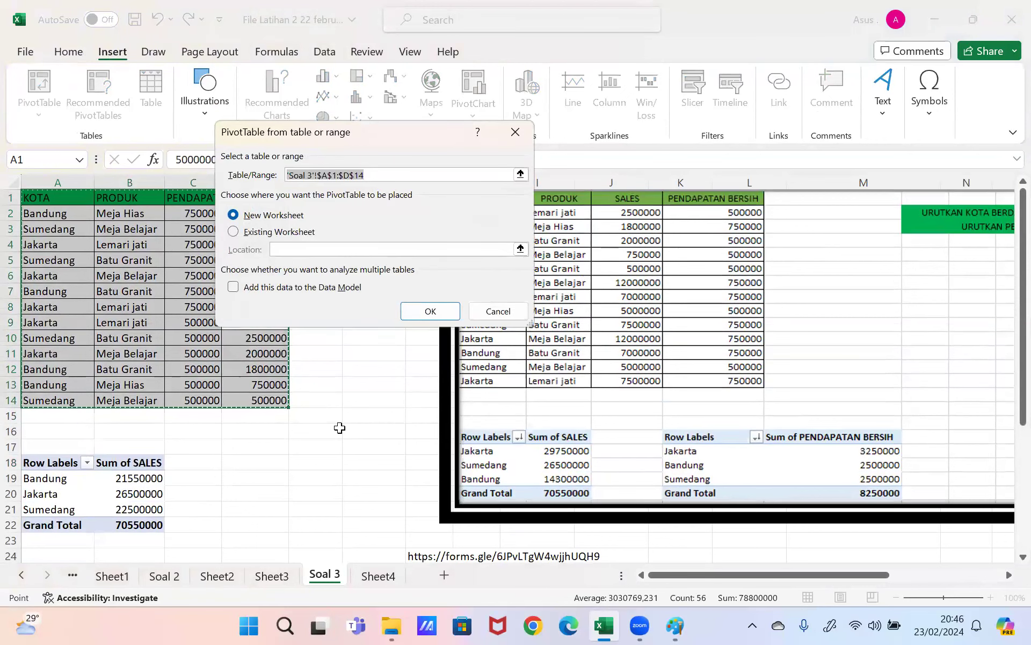
{"action": "left_click", "coordinate": [267, 463]}
{"action": "left_click_drag", "start_coordinate": [267, 463], "coordinate": [361, 525]}
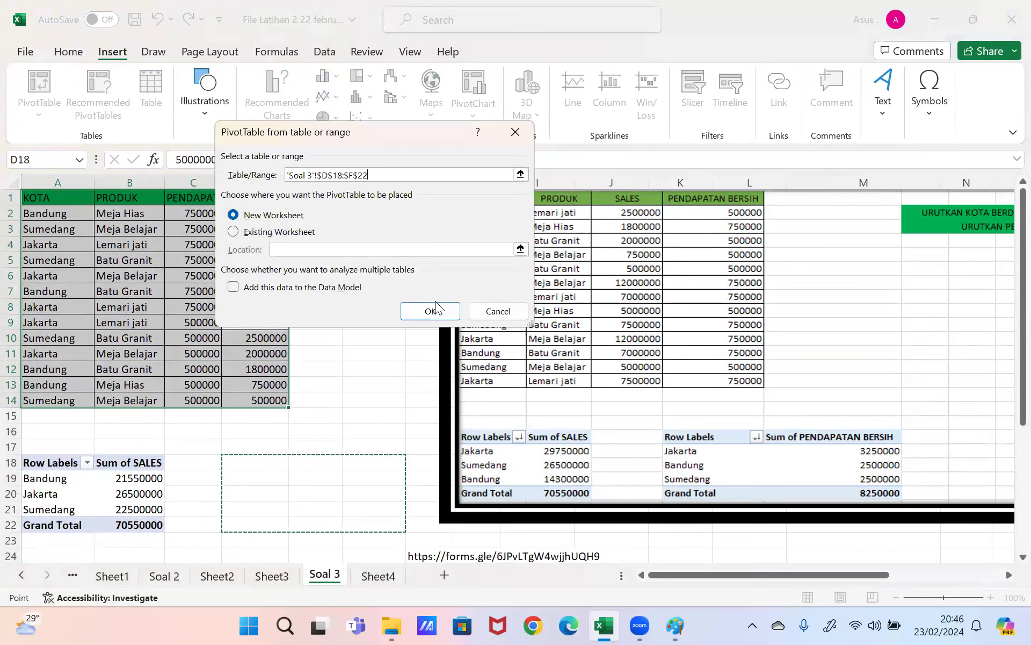
{"action": "left_click", "coordinate": [297, 233]}
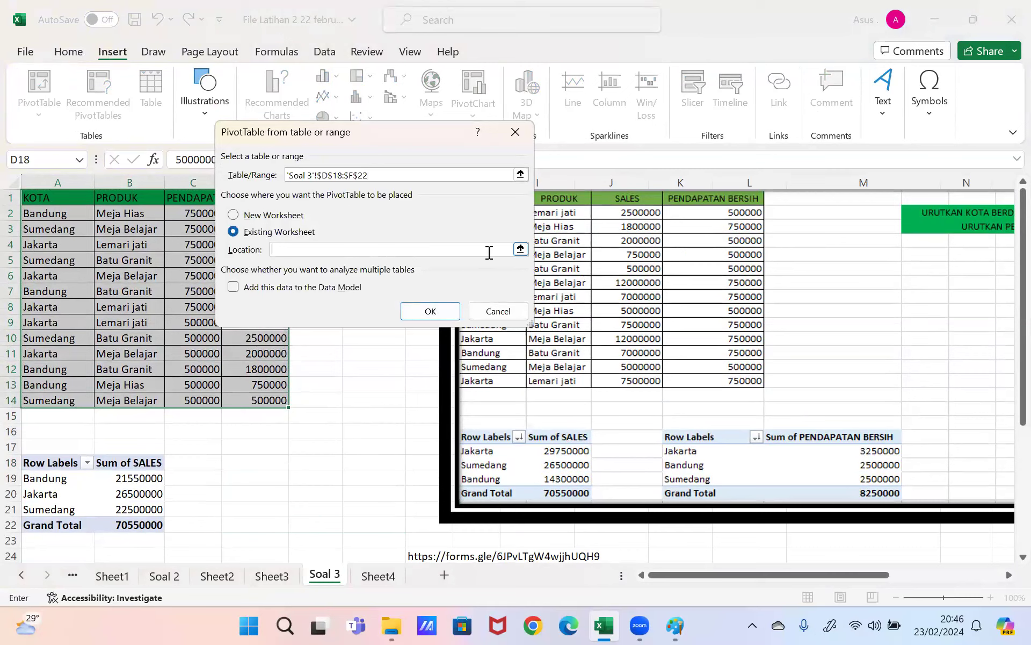
{"action": "left_click", "coordinate": [520, 248]}
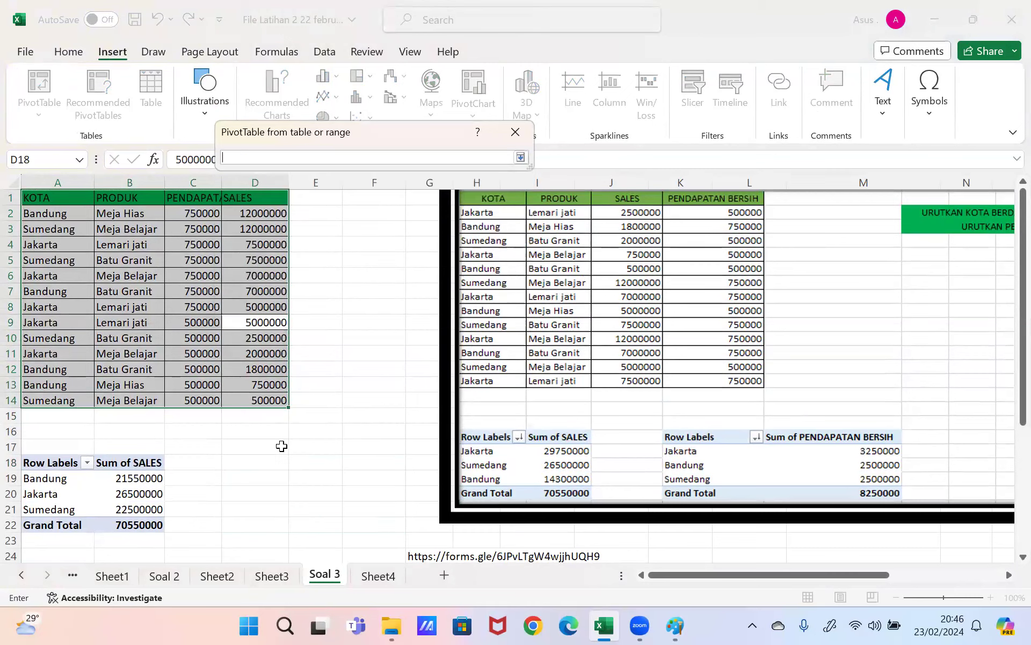
{"action": "left_click_drag", "start_coordinate": [107, 555], "coordinate": [285, 447]}
{"action": "left_click", "coordinate": [520, 157]}
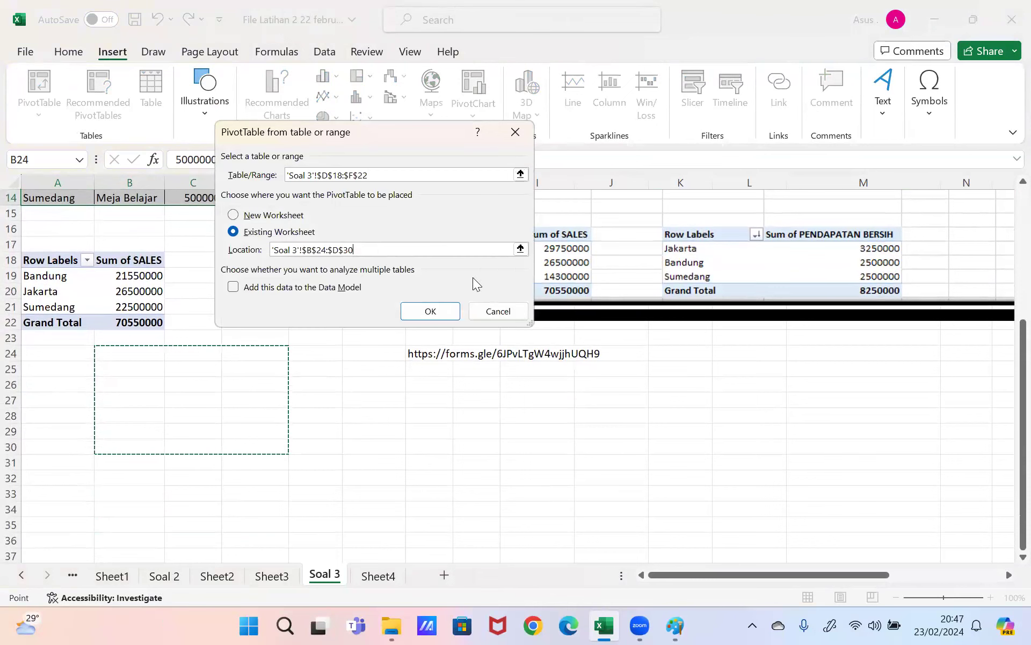
{"action": "left_click", "coordinate": [430, 313]}
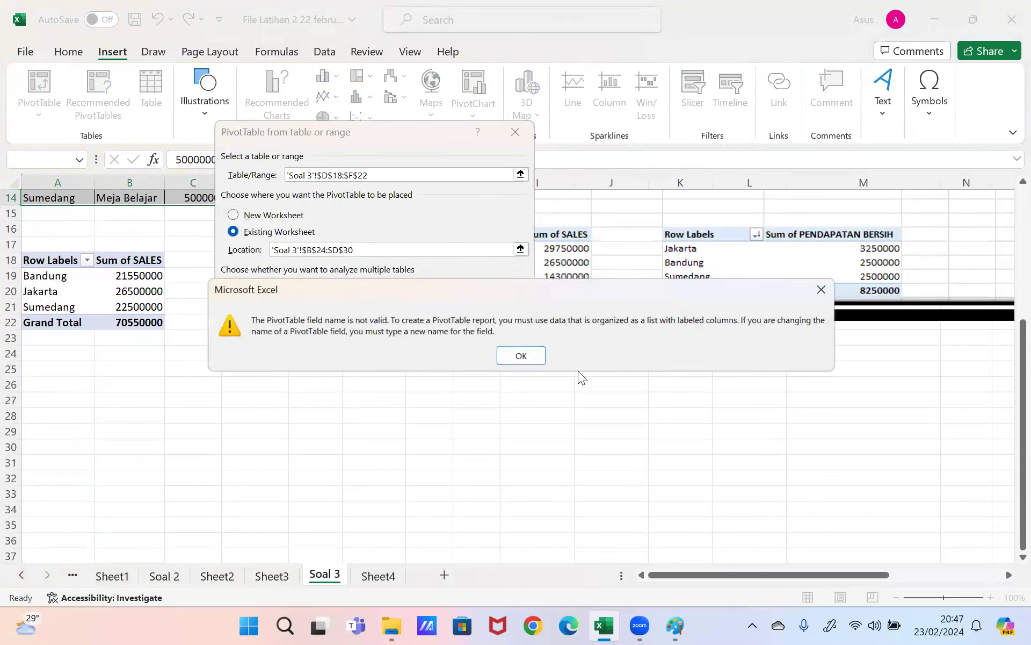
Step: Try the PivotTable again with its location set to 'Soal 3'!$A$30:$B$32, and abandon it after clearing the source range
{"action": "left_click", "coordinate": [521, 355]}
{"action": "left_click", "coordinate": [352, 249]}
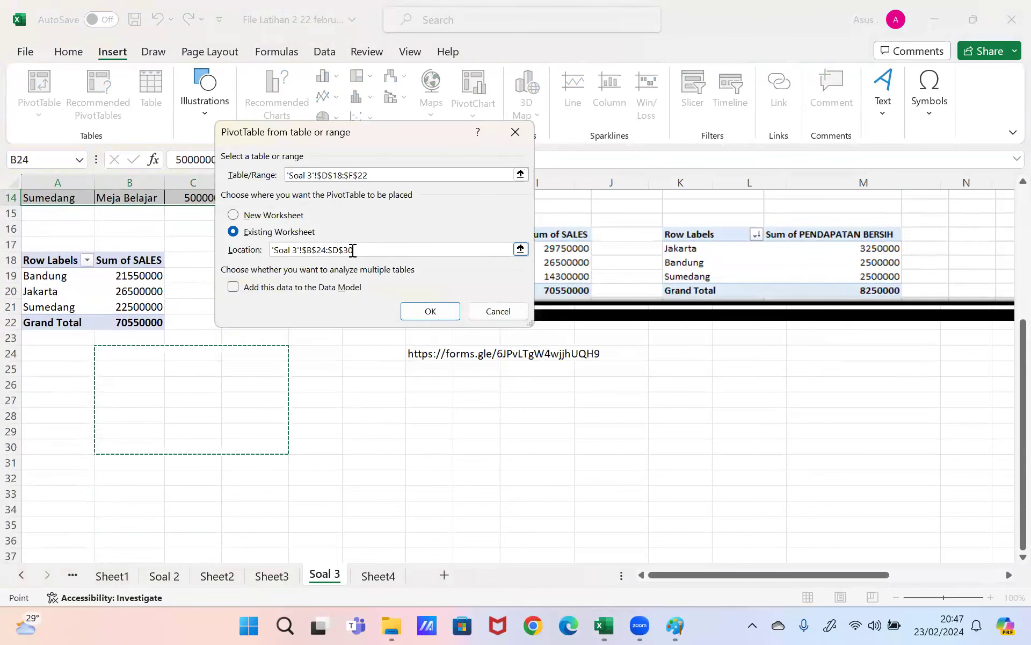
{"action": "key", "text": "BackSpace"}
{"action": "key", "text": "BackSpace"}
{"action": "key", "text": "BackSpace"}
{"action": "key", "text": "BackSpace"}
{"action": "key", "text": "BackSpace"}
{"action": "key", "text": "BackSpace"}
{"action": "key", "text": "BackSpace"}
{"action": "key", "text": "BackSpace"}
{"action": "key", "text": "BackSpace"}
{"action": "key", "text": "BackSpace"}
{"action": "key", "text": "BackSpace"}
{"action": "key", "text": "BackSpace"}
{"action": "key", "text": "BackSpace"}
{"action": "key", "text": "BackSpace"}
{"action": "key", "text": "BackSpace"}
{"action": "key", "text": "BackSpace"}
{"action": "key", "text": "BackSpace"}
{"action": "key", "text": "BackSpace"}
{"action": "key", "text": "BackSpace"}
{"action": "key", "text": "BackSpace"}
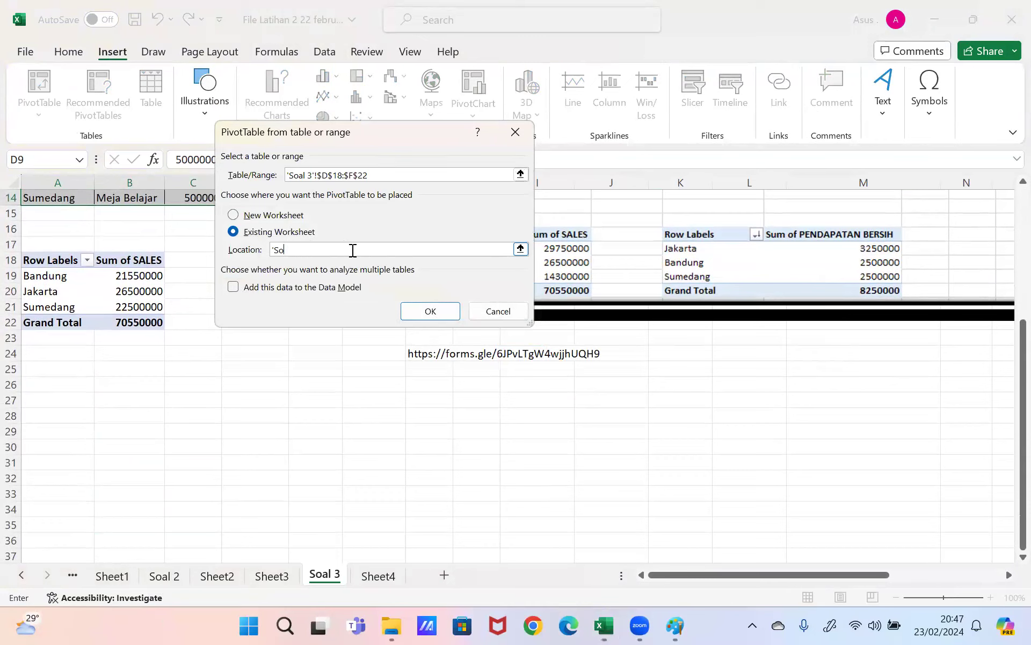
{"action": "left_click_drag", "start_coordinate": [53, 450], "coordinate": [153, 473]}
{"action": "left_click", "coordinate": [430, 311]}
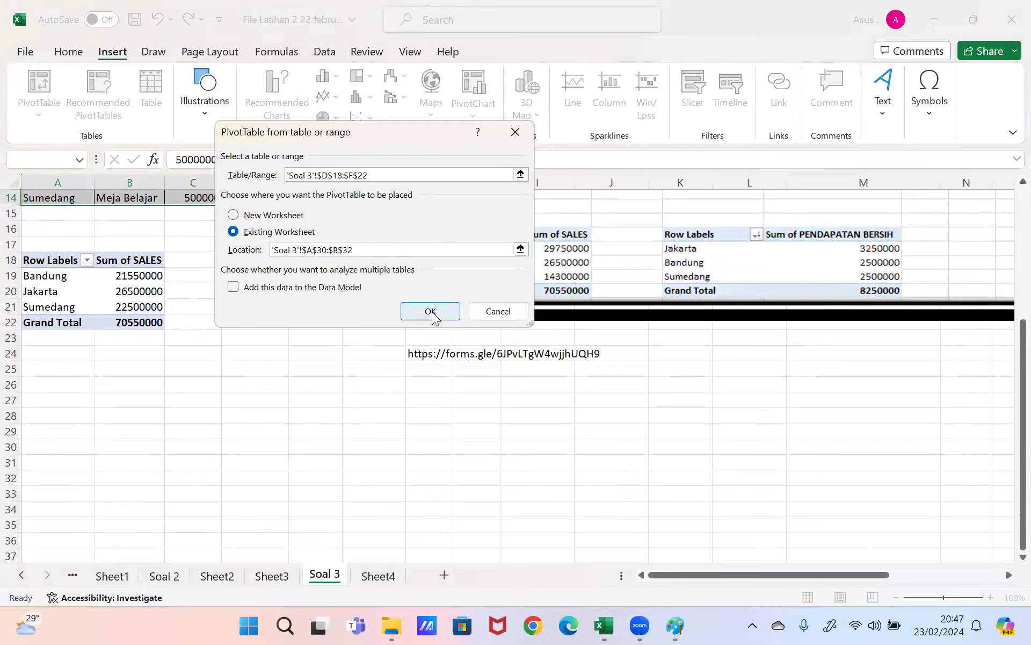
{"action": "left_click", "coordinate": [520, 357]}
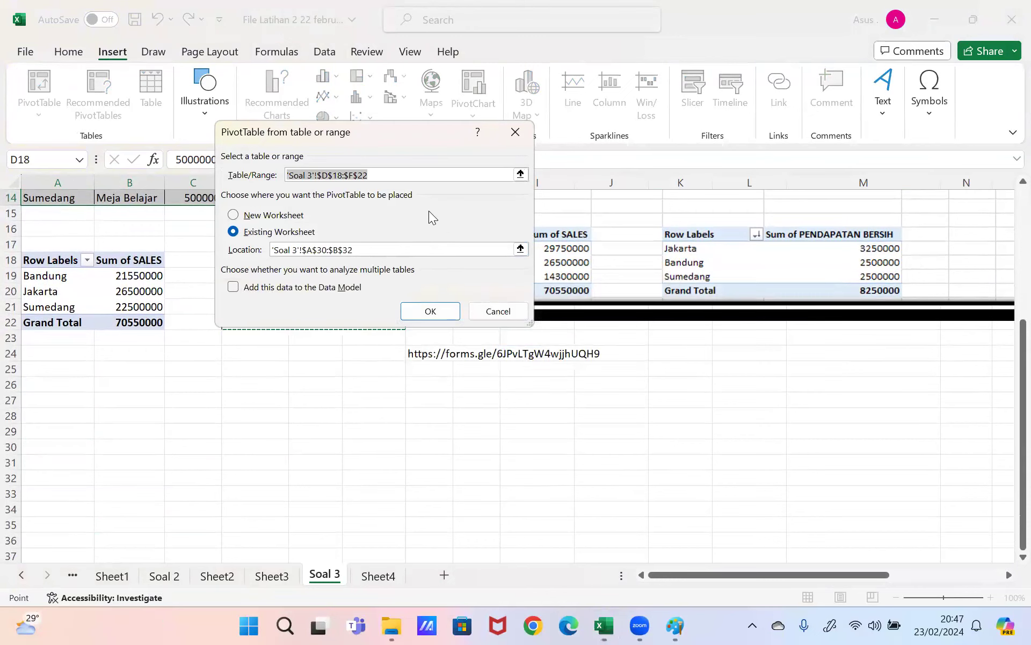
{"action": "key", "text": "BackSpace"}
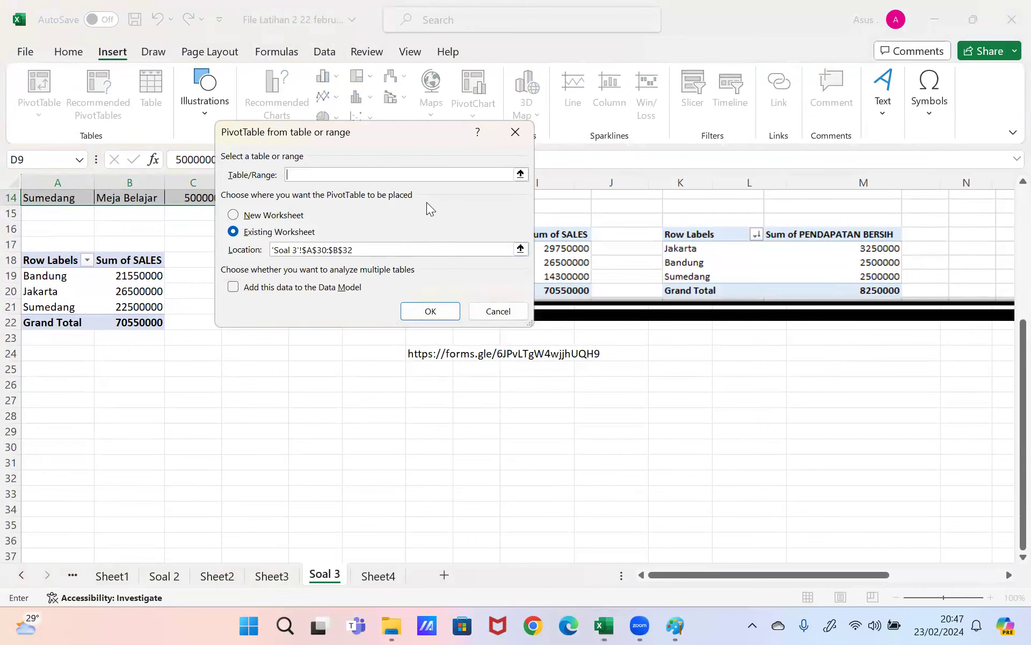
{"action": "left_click", "coordinate": [527, 134]}
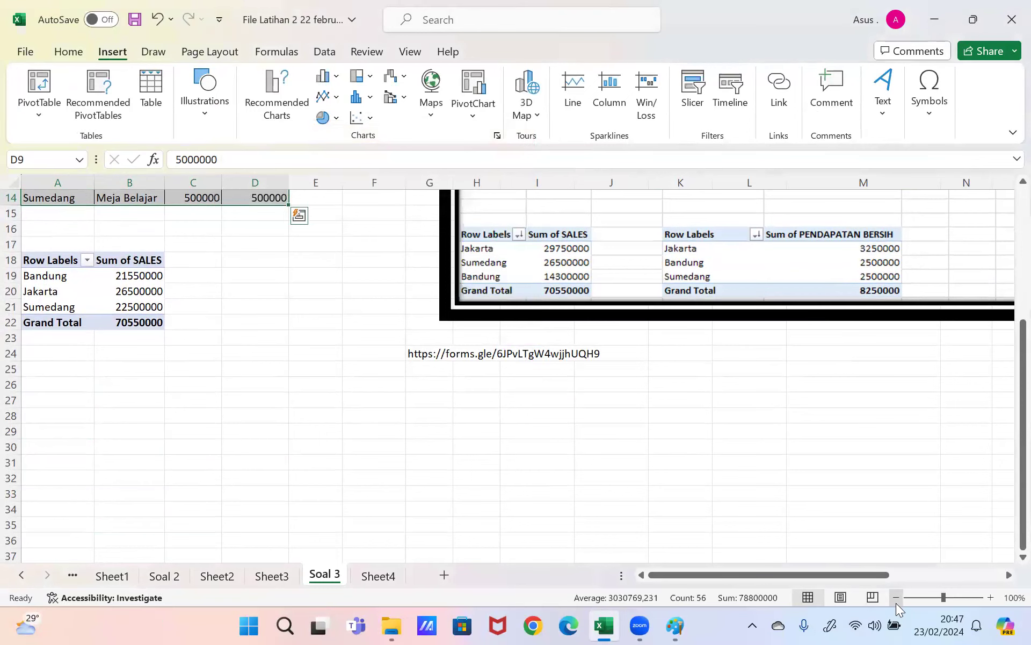
Step: Create a PivotTable from 'Soal 3'!$A$1:$D$14 in the existing worksheet, with its location set to 'Soal 3'!$A$30:$D$33
{"action": "left_click", "coordinate": [895, 603]}
{"action": "left_click", "coordinate": [896, 602]}
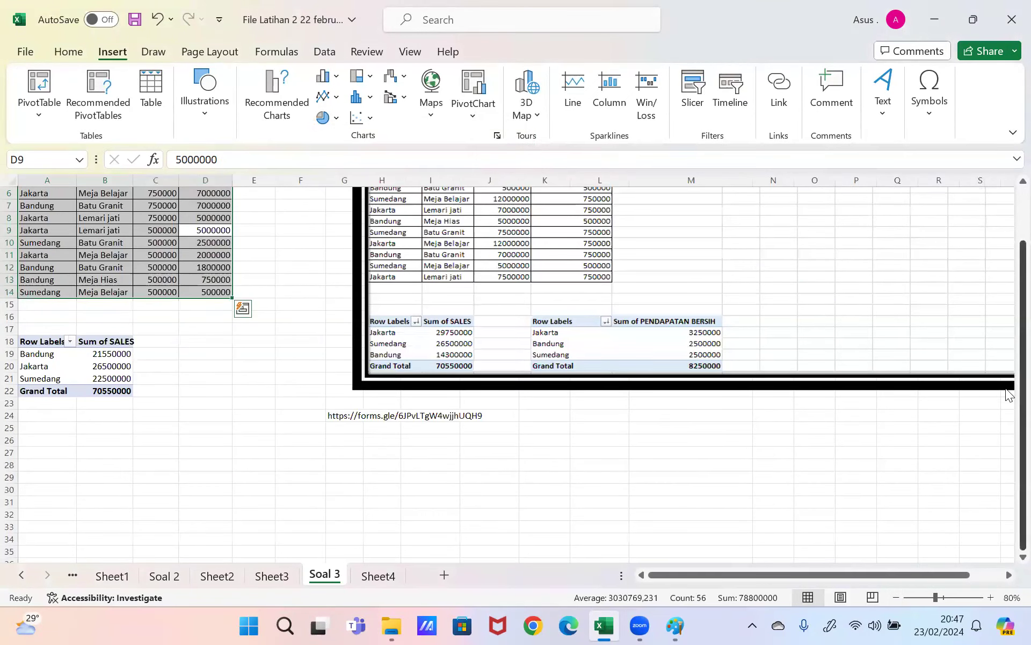
{"action": "scroll", "coordinate": [1008, 395], "scroll_direction": "up", "scroll_amount": 2}
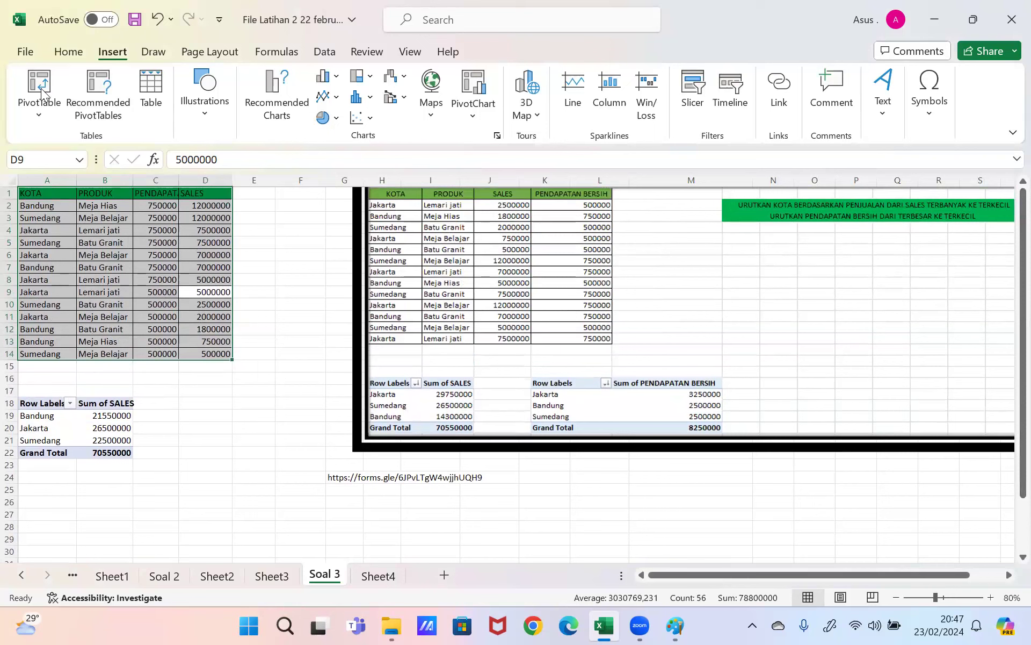
{"action": "left_click", "coordinate": [75, 104]}
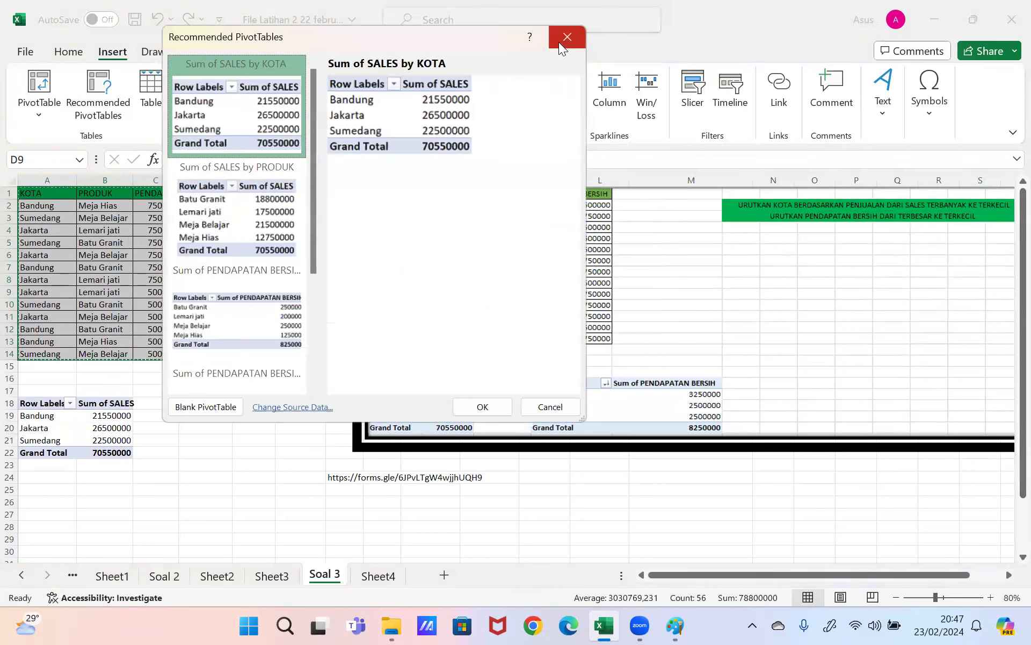
{"action": "left_click", "coordinate": [560, 47]}
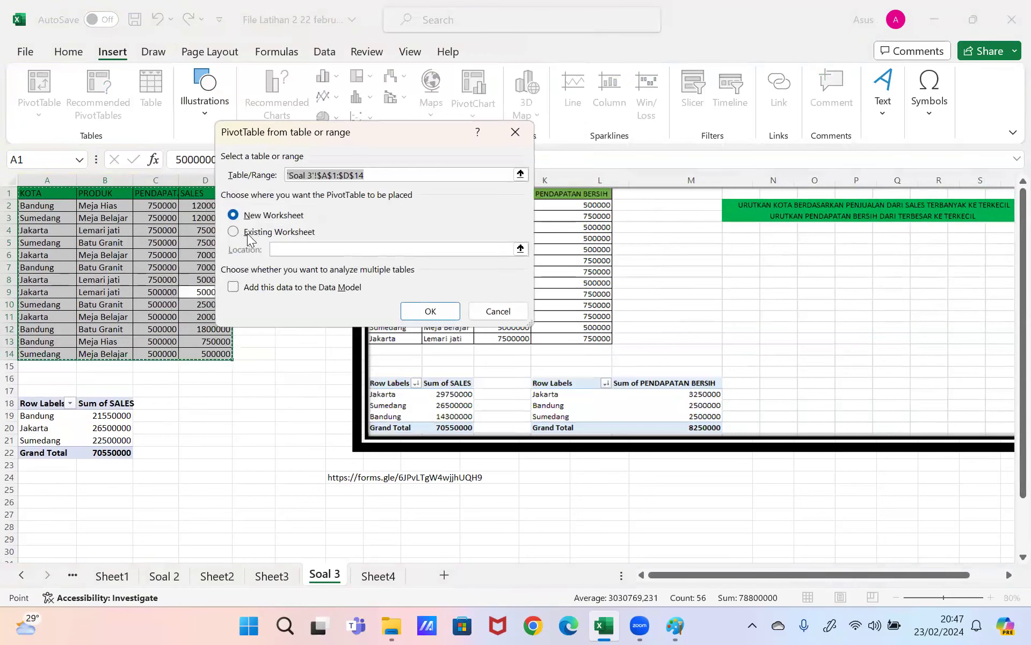
{"action": "left_click", "coordinate": [252, 231]}
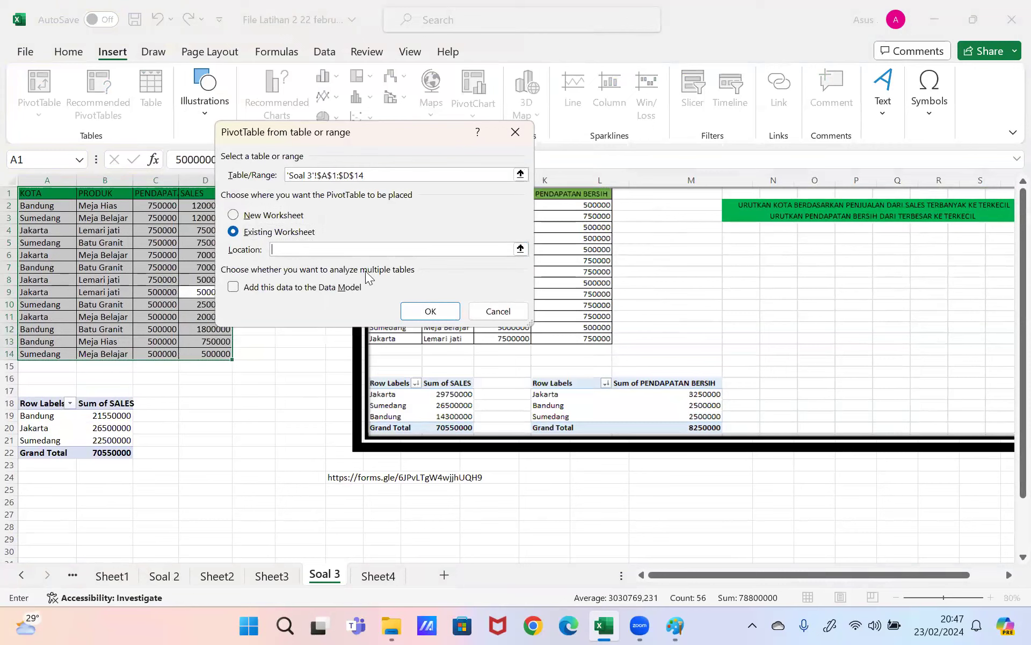
{"action": "left_click", "coordinate": [520, 249]}
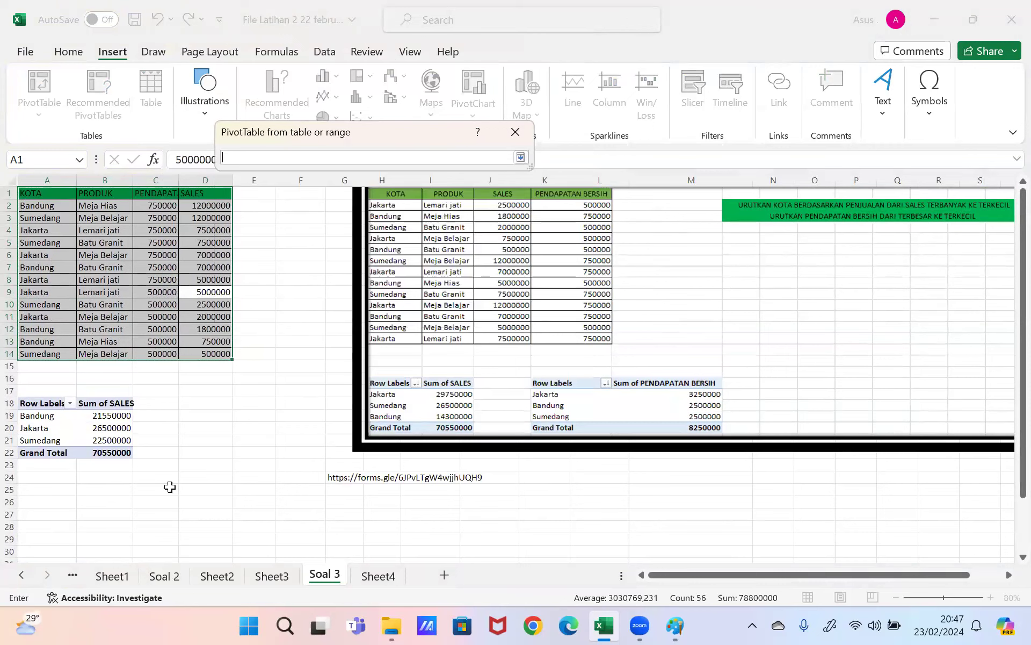
{"action": "left_click", "coordinate": [42, 553]}
{"action": "left_click_drag", "start_coordinate": [42, 552], "coordinate": [185, 530]}
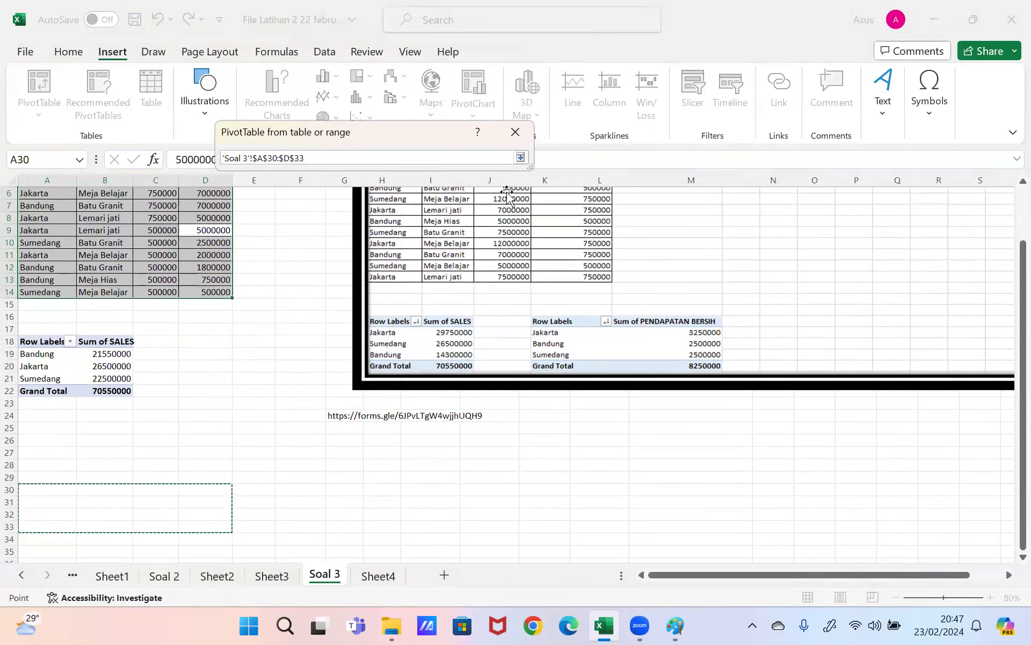
{"action": "left_click", "coordinate": [520, 157]}
{"action": "left_click", "coordinate": [434, 310]}
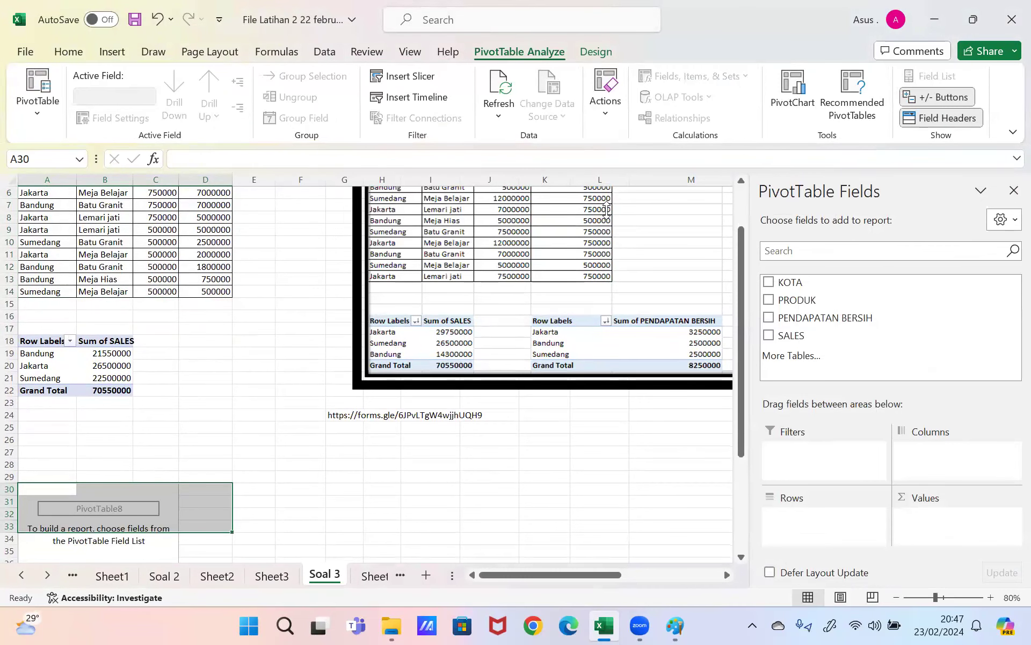
Step: Build the new PivotTable with KOTA as rows and the sum of PENDAPATAN BERSIH as values
{"action": "left_click", "coordinate": [787, 287]}
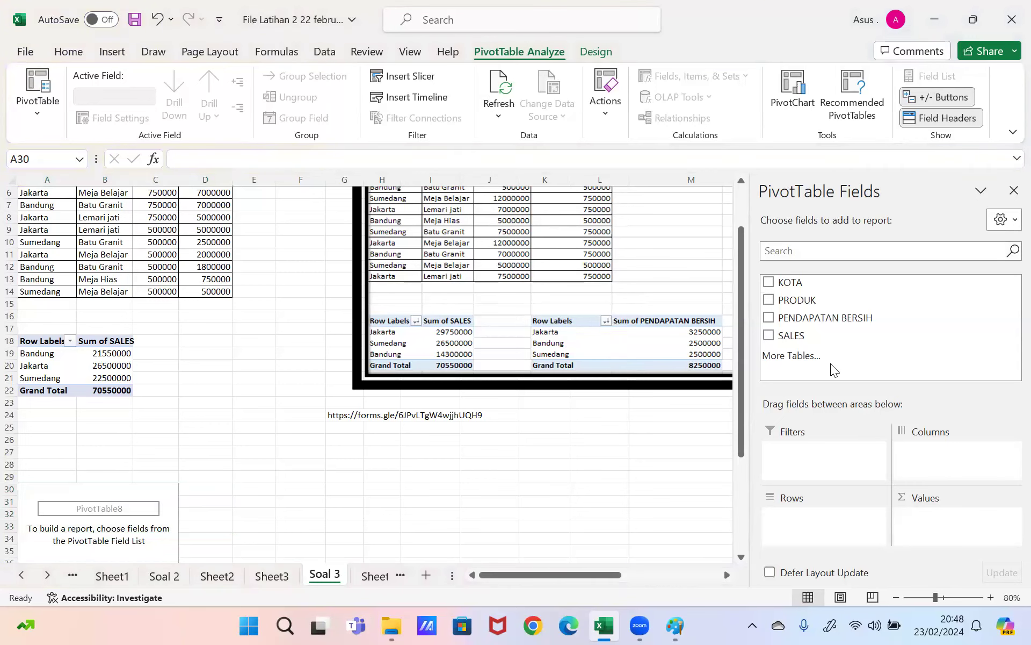
{"action": "left_click_drag", "start_coordinate": [829, 279], "coordinate": [812, 362]}
{"action": "left_click_drag", "start_coordinate": [822, 318], "coordinate": [938, 527]}
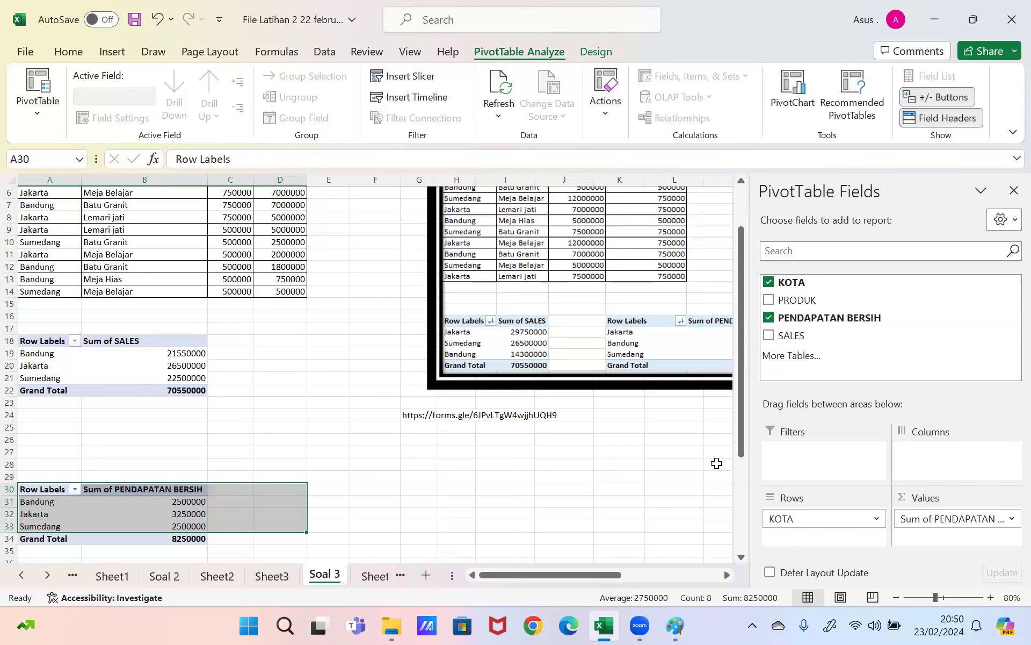
Step: Copy the full form link text from cell G24 and leave the cell's editing
{"action": "left_click_drag", "start_coordinate": [743, 461], "coordinate": [725, 325]}
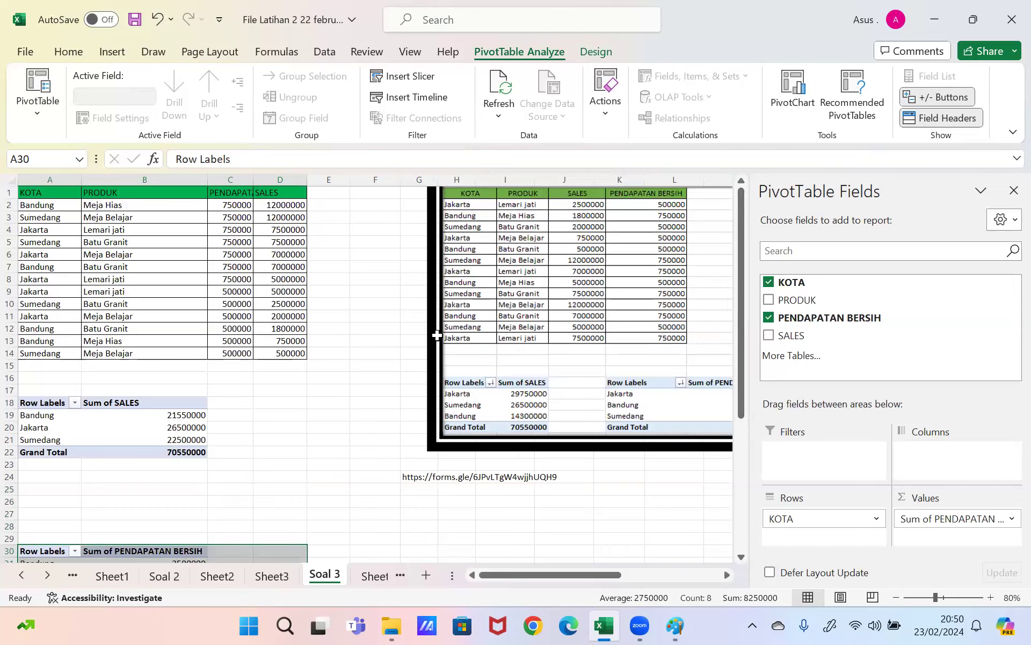
{"action": "left_click", "coordinate": [420, 476]}
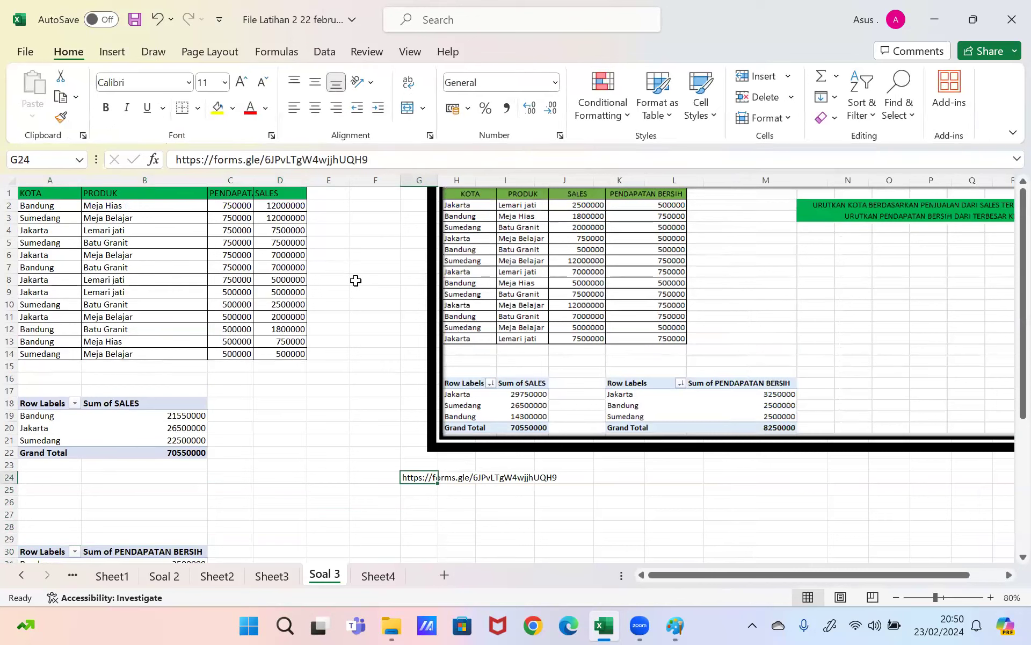
{"action": "left_click", "coordinate": [381, 157]}
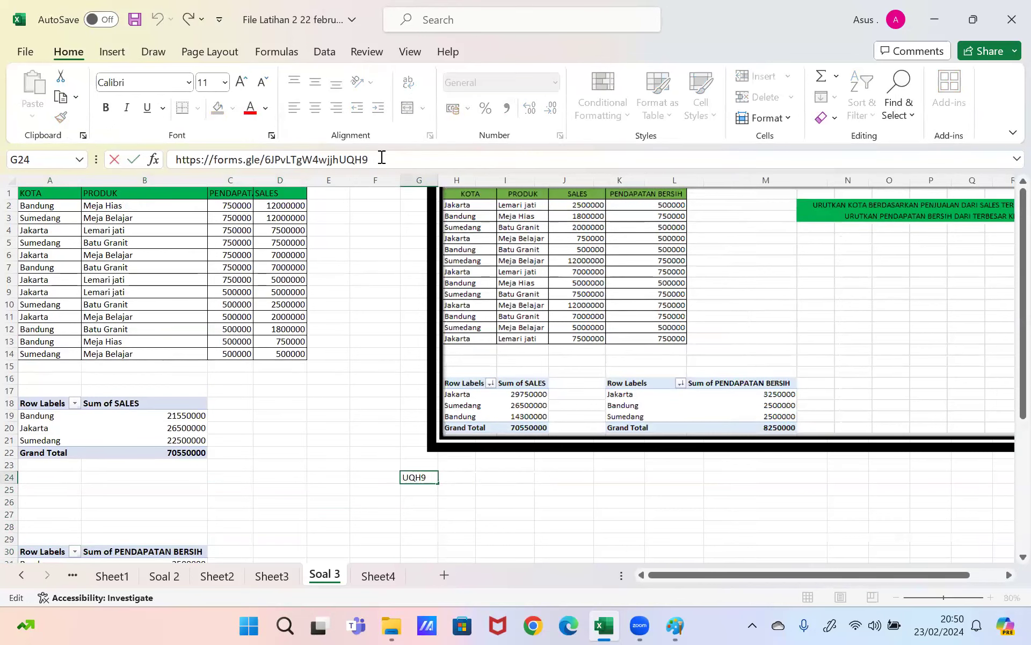
{"action": "key", "text": "ctrl+a"}
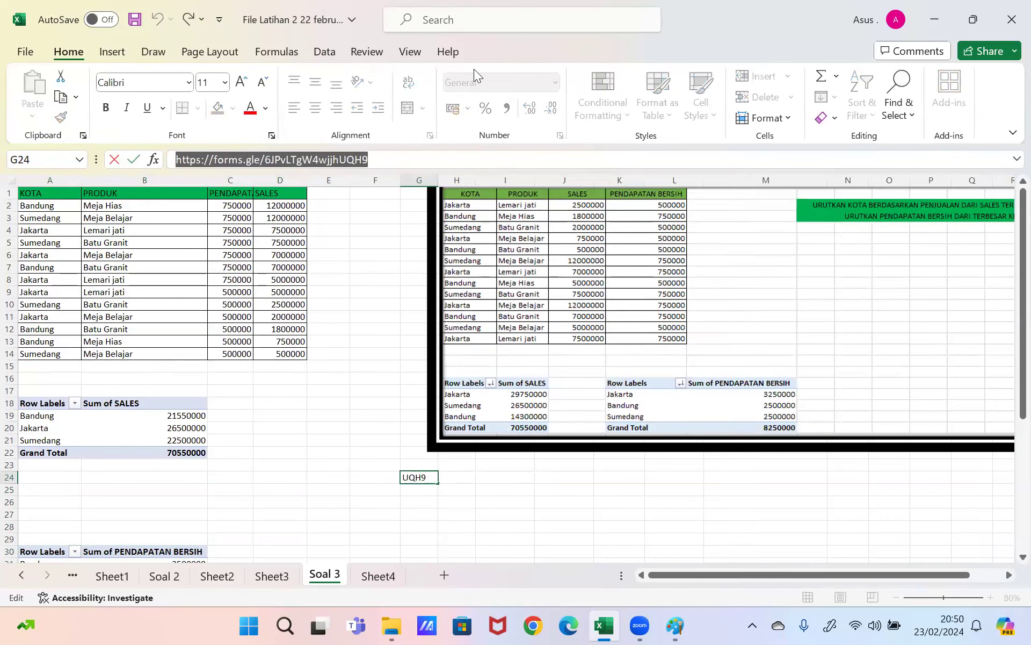
{"action": "key", "text": "ctrl+c"}
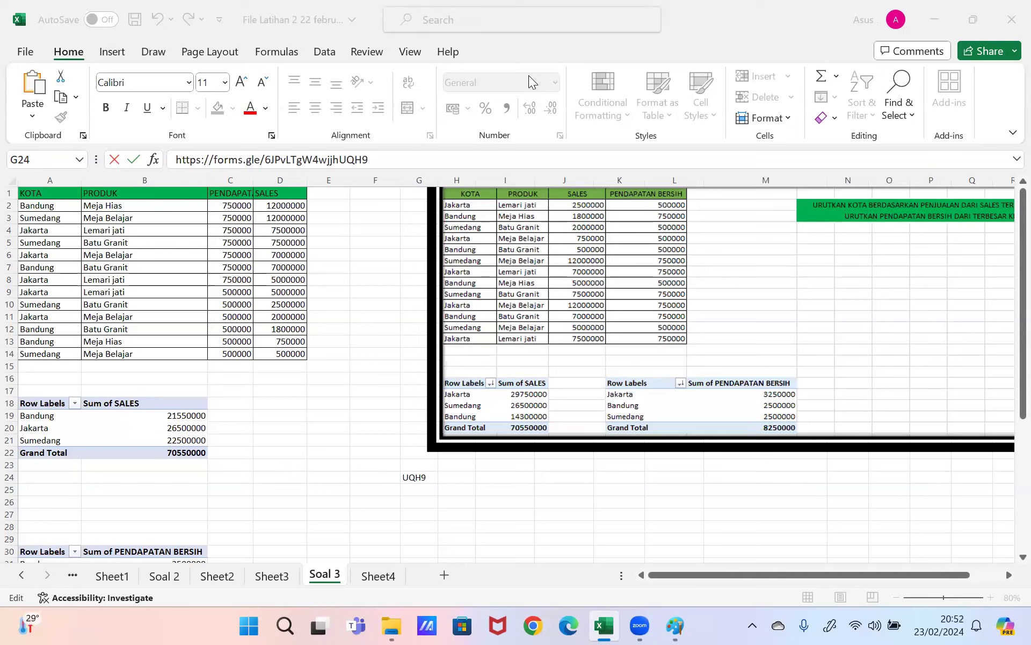
{"action": "left_click", "coordinate": [374, 502]}
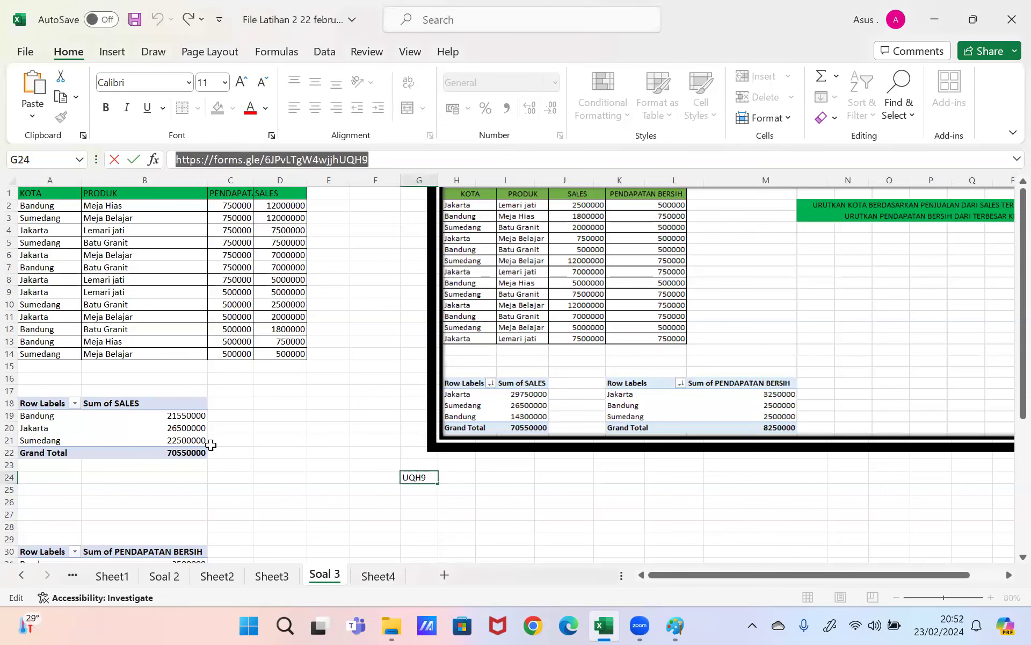
{"action": "left_click", "coordinate": [47, 404]}
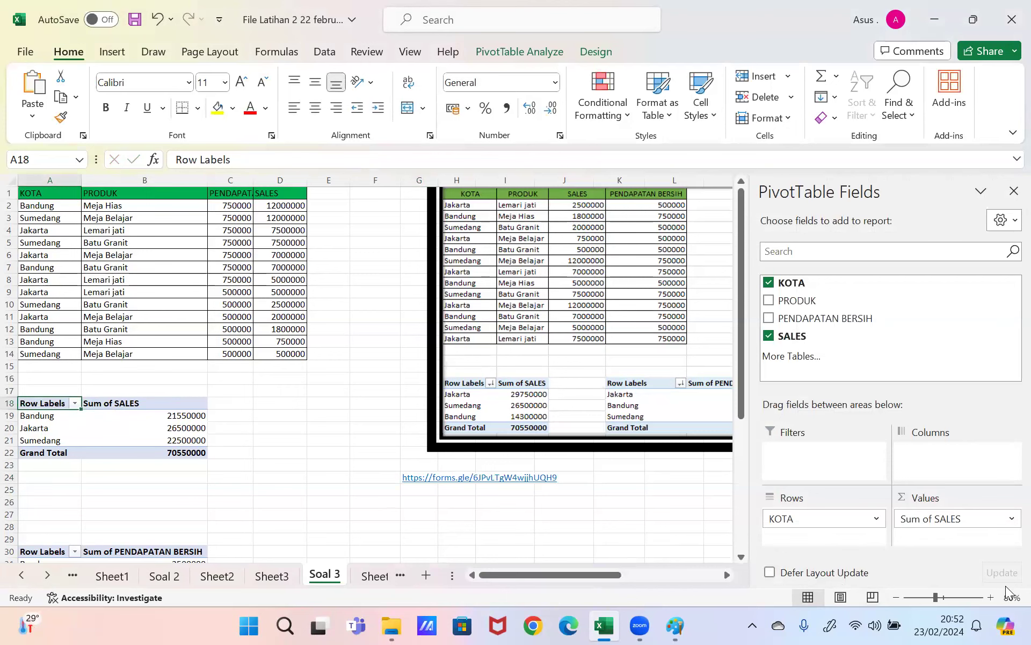
Step: Sort the cities in the Sum of SALES PivotTable from Z to A
{"action": "left_click", "coordinate": [991, 597]}
{"action": "left_click", "coordinate": [991, 597]}
{"action": "left_click", "coordinate": [991, 597]}
{"action": "left_click", "coordinate": [990, 597]}
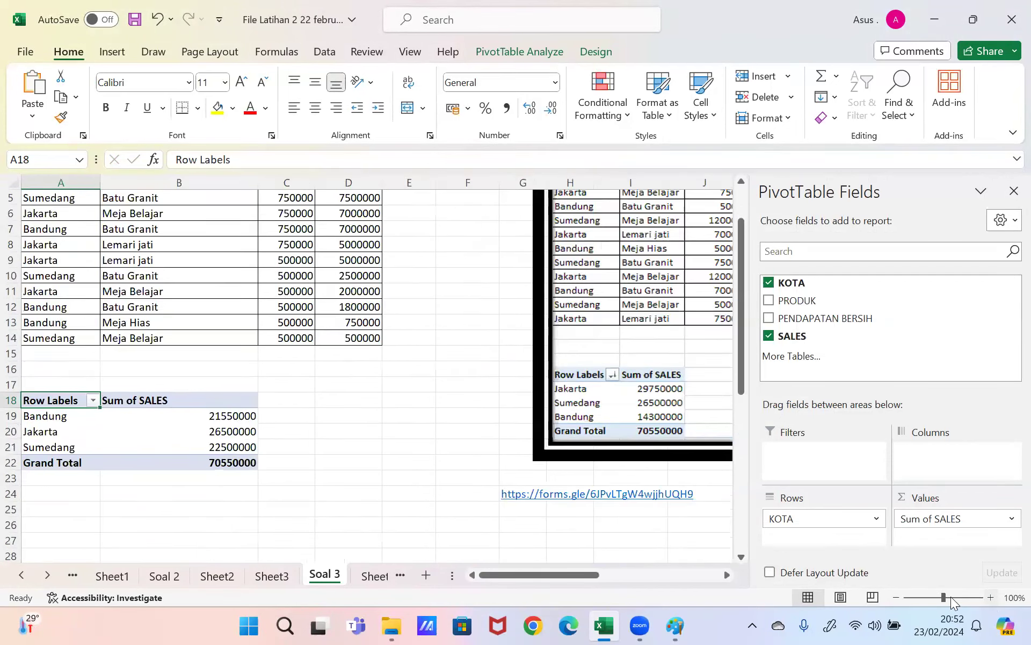
{"action": "left_click_drag", "start_coordinate": [740, 362], "coordinate": [740, 379]}
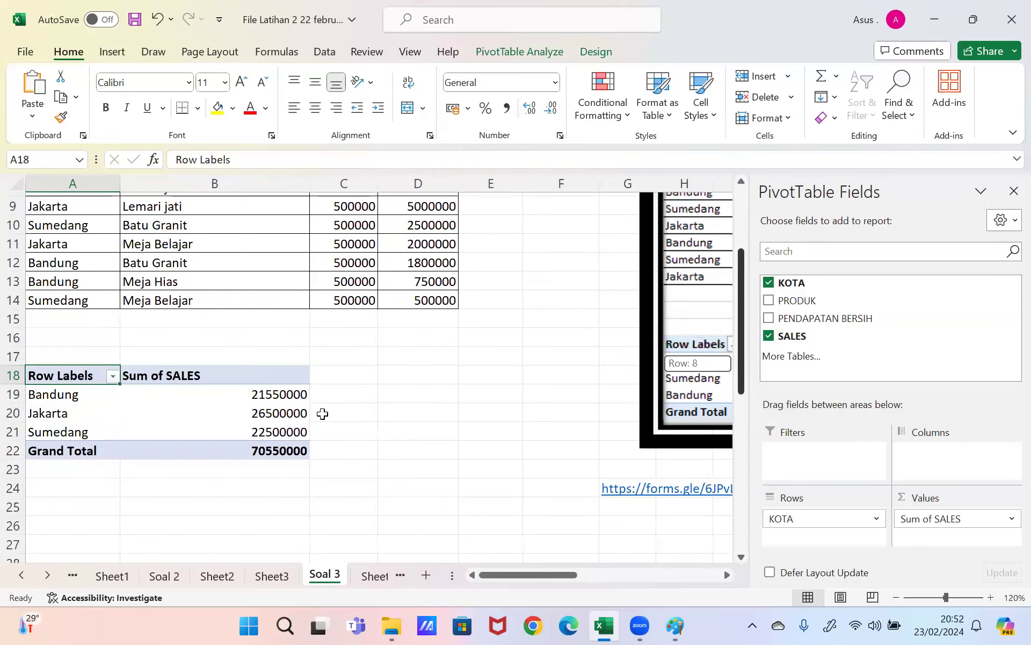
{"action": "left_click", "coordinate": [113, 372]}
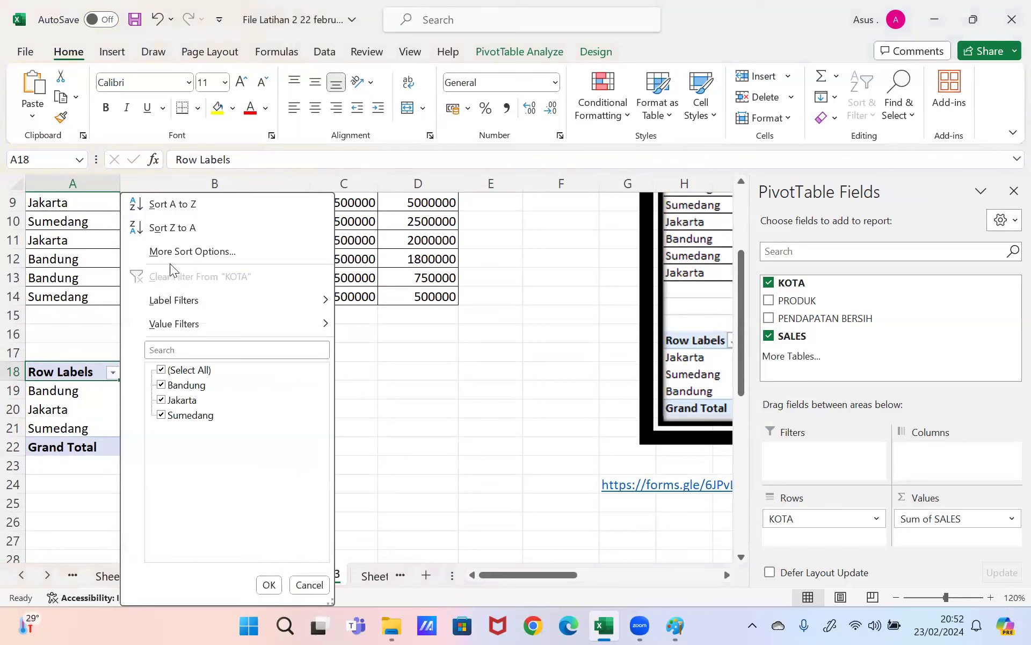
{"action": "left_click", "coordinate": [185, 227]}
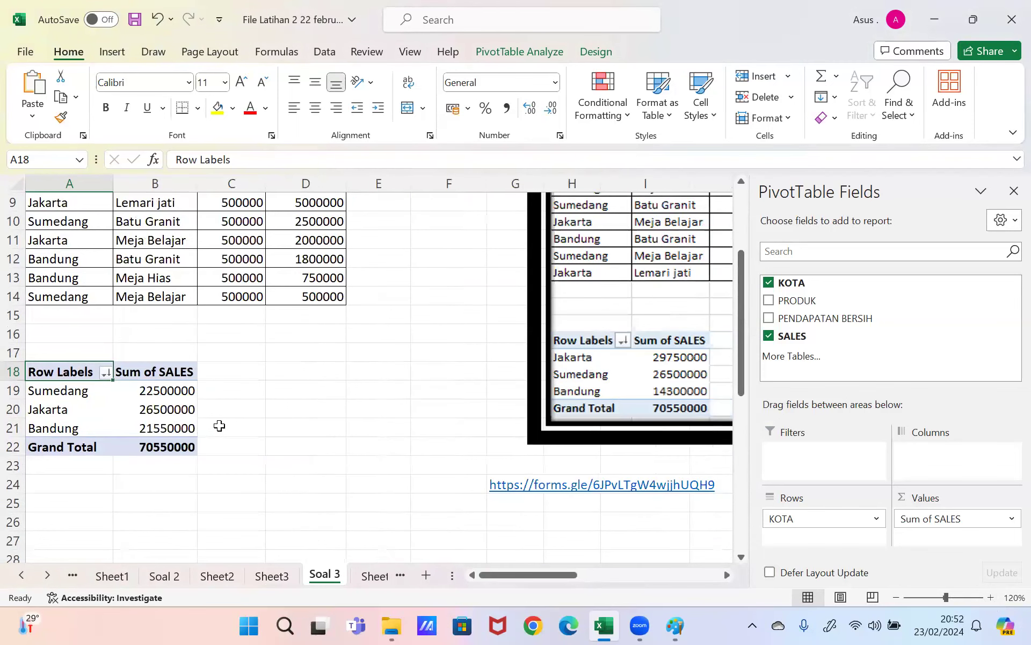
{"action": "left_click", "coordinate": [106, 371]}
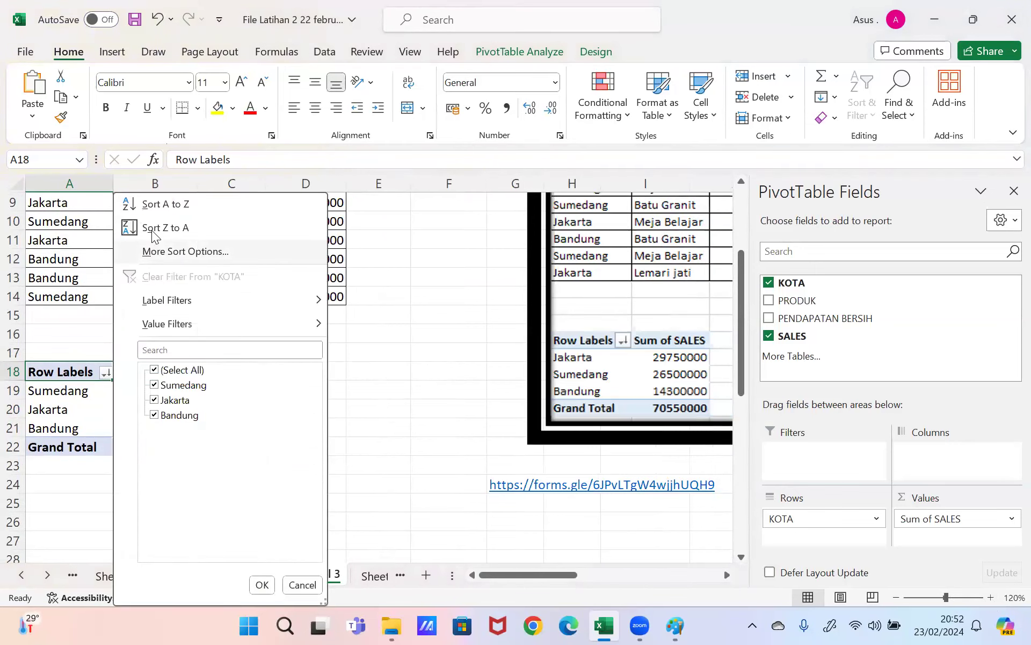
{"action": "left_click", "coordinate": [410, 340]}
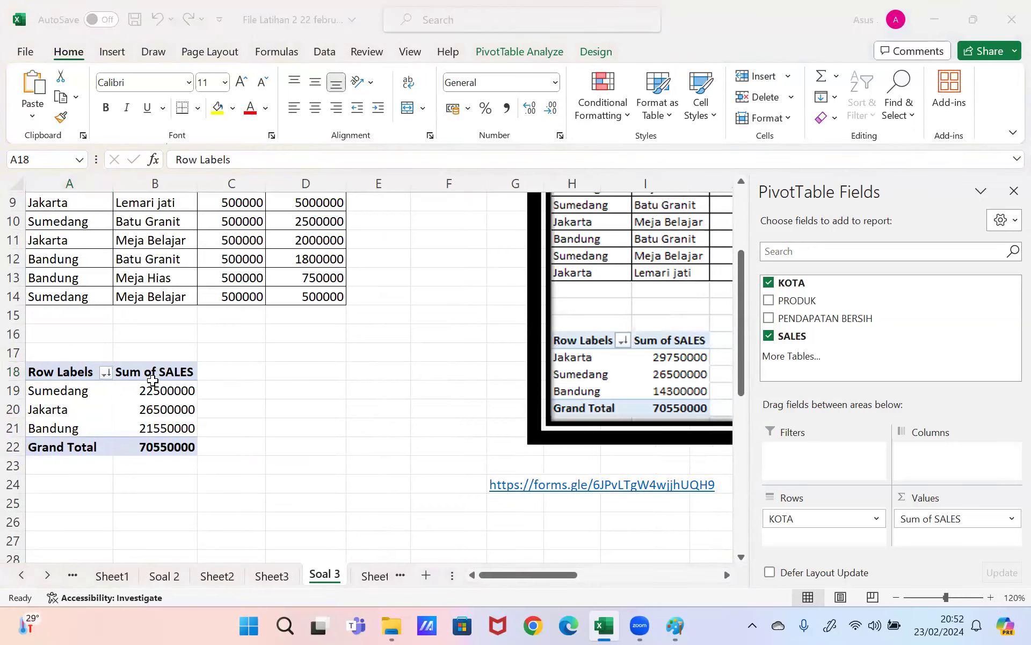
{"action": "left_click", "coordinate": [30, 391]}
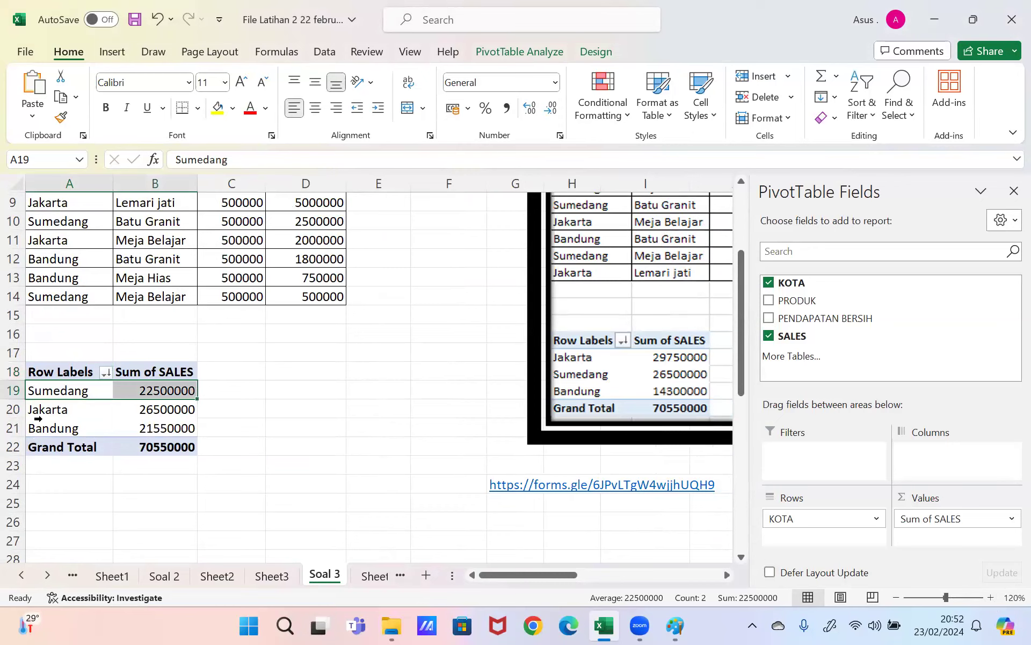
{"action": "left_click", "coordinate": [104, 372]}
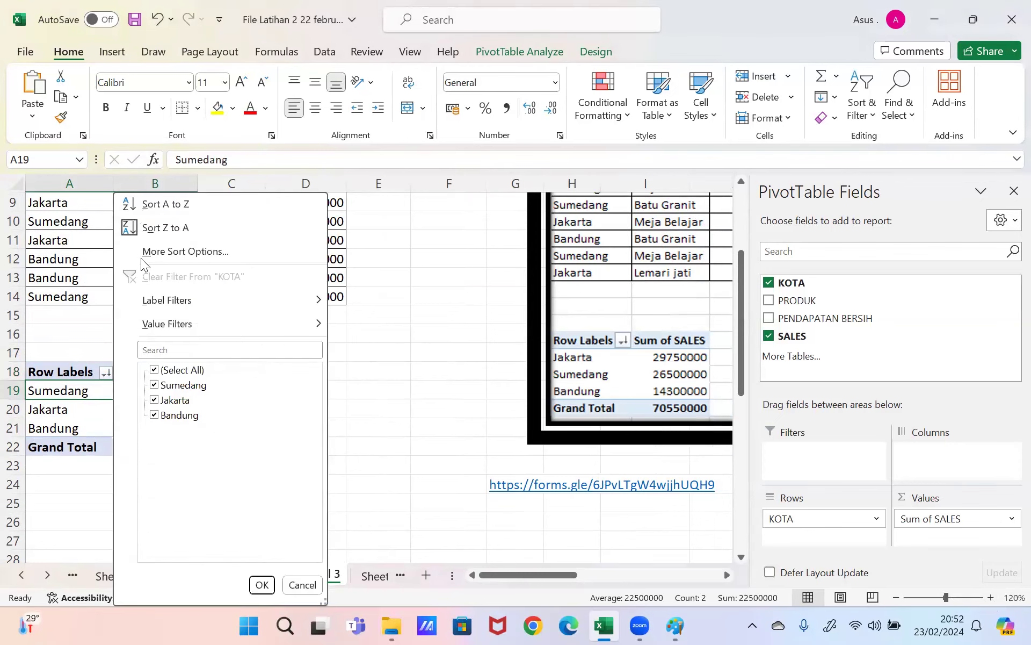
{"action": "left_click", "coordinate": [157, 225]}
Step: Sort KOTA in the sales PivotTable in descending order by Sum of SALES
{"action": "left_click", "coordinate": [110, 370]}
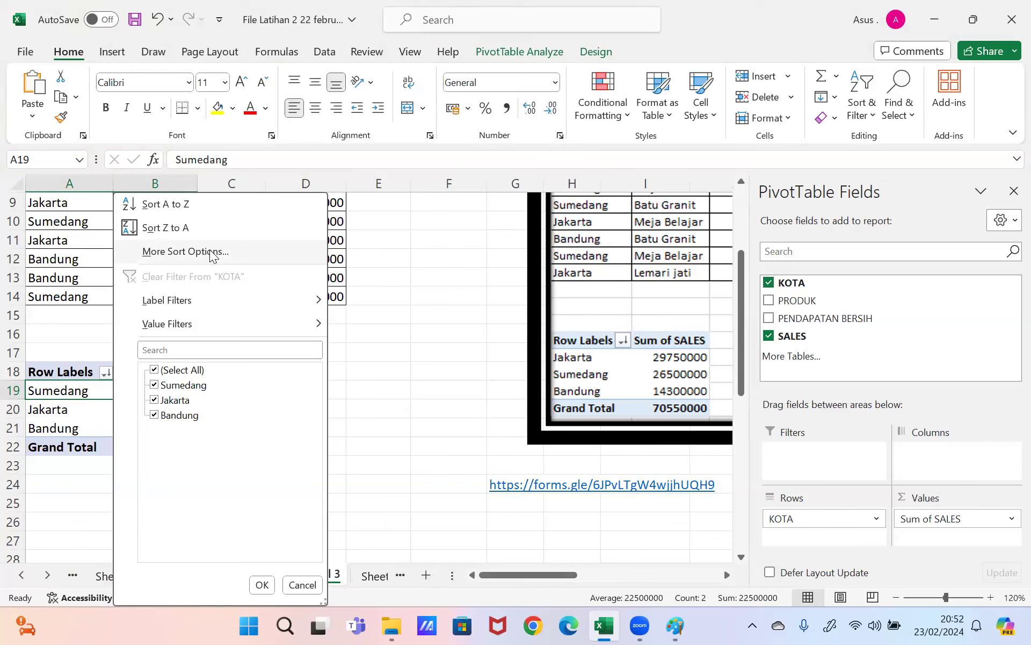
{"action": "left_click", "coordinate": [185, 251]}
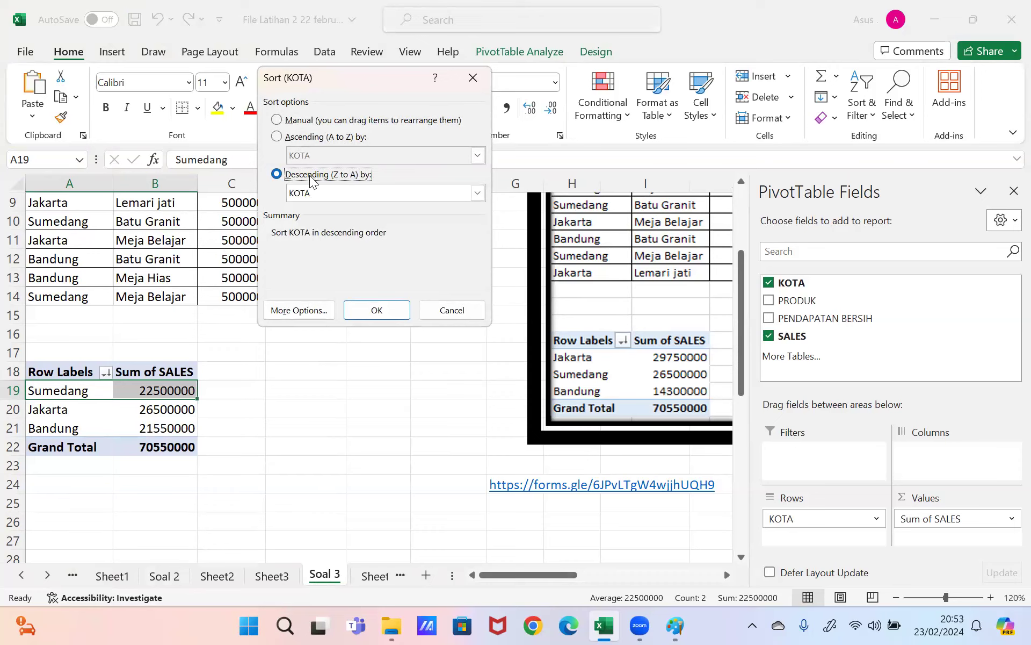
{"action": "left_click", "coordinate": [326, 190]}
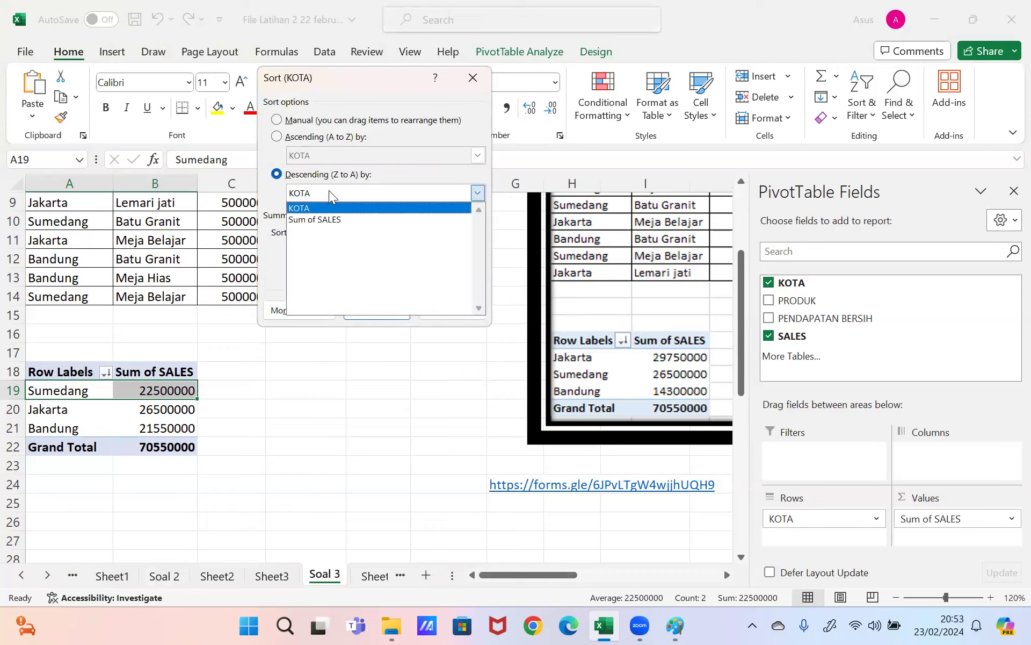
{"action": "left_click", "coordinate": [328, 220]}
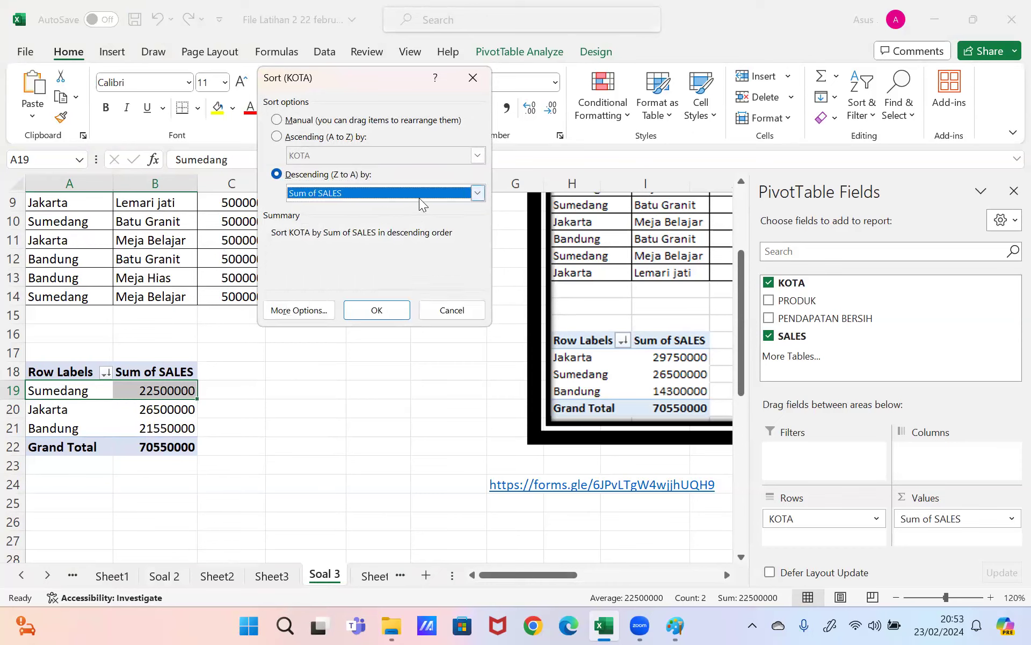
{"action": "left_click", "coordinate": [377, 310]}
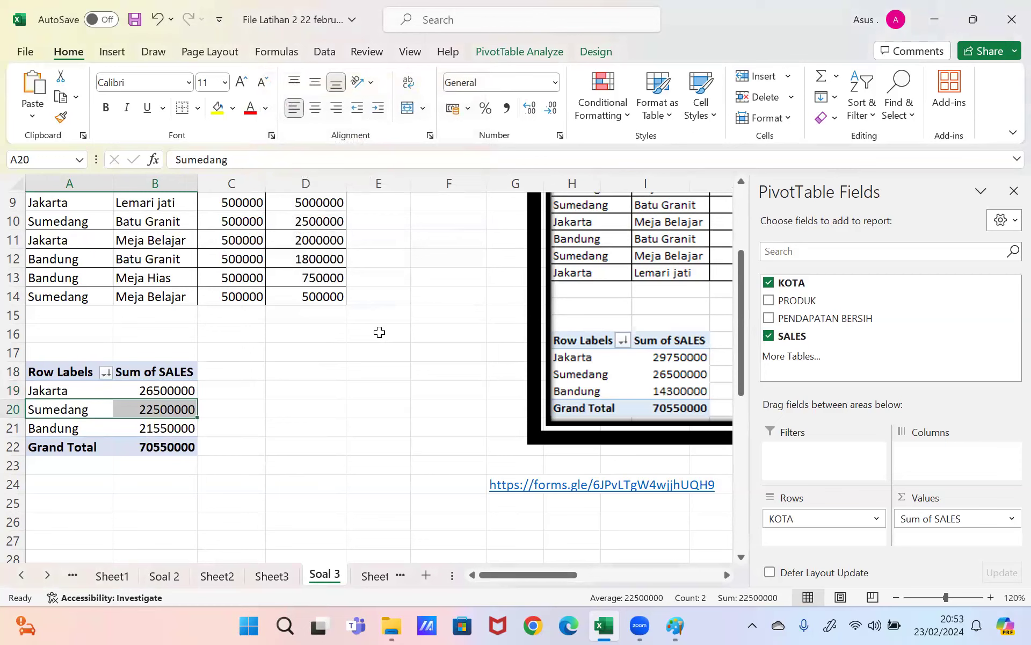
Step: Format the Sum of SALES figures in B19:B22, including the grand total, with the Accounting number format
{"action": "left_click", "coordinate": [222, 415]}
{"action": "mouse_move", "coordinate": [170, 392]}
{"action": "left_mouse_down"}
{"action": "mouse_move", "coordinate": [162, 430]}
{"action": "mouse_move", "coordinate": [188, 418]}
{"action": "mouse_move", "coordinate": [177, 409]}
{"action": "left_mouse_up"}
{"action": "left_click", "coordinate": [555, 82]}
{"action": "left_click", "coordinate": [488, 223]}
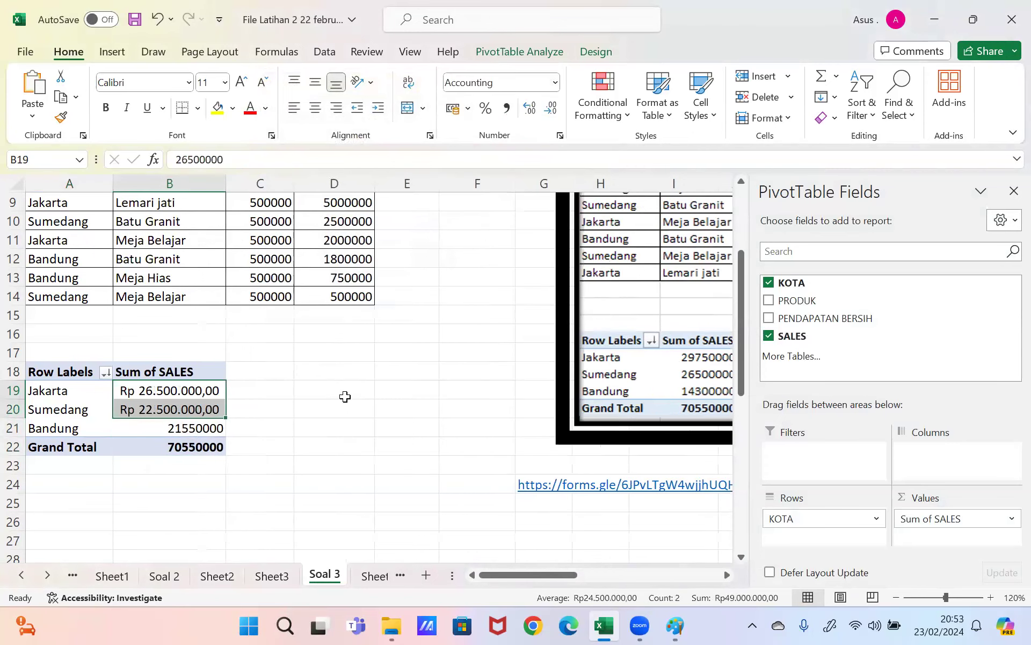
{"action": "left_click", "coordinate": [220, 427]}
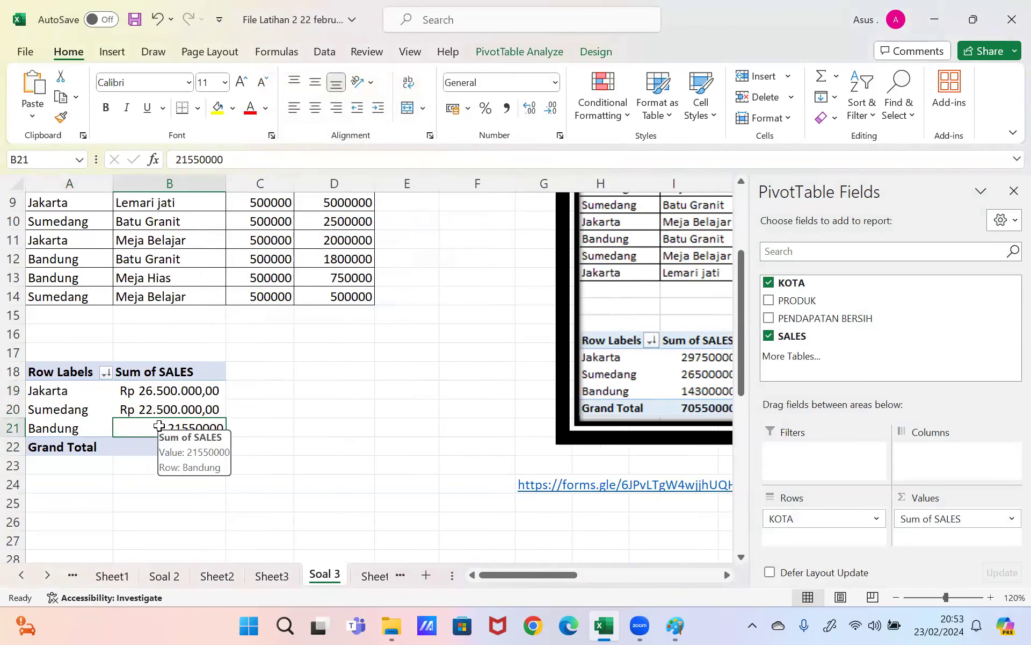
{"action": "left_click_drag", "start_coordinate": [167, 427], "coordinate": [150, 445]}
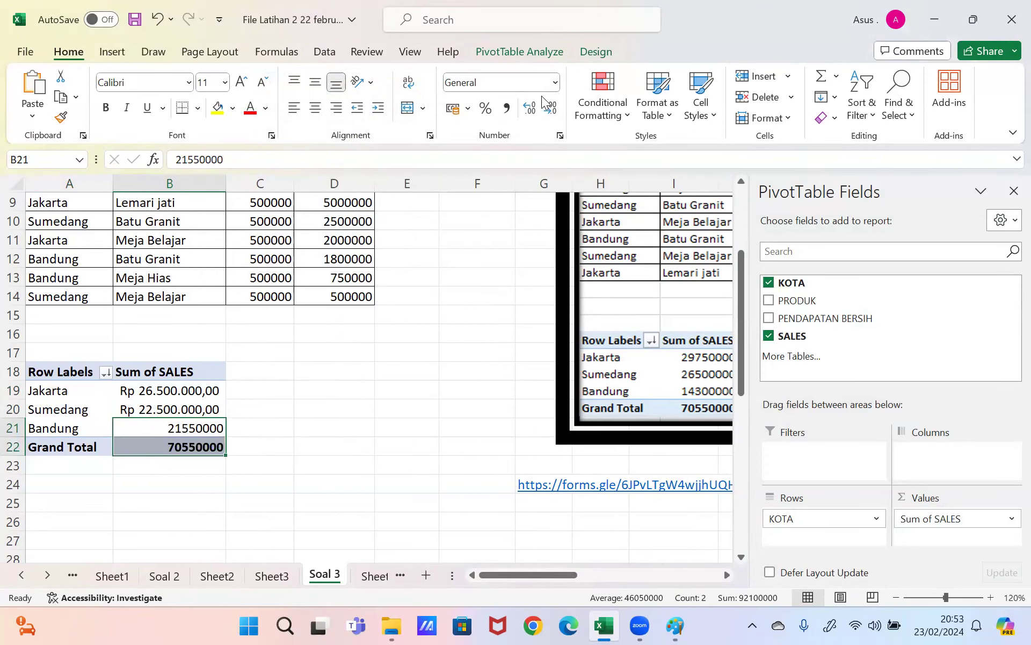
{"action": "left_click", "coordinate": [556, 83]}
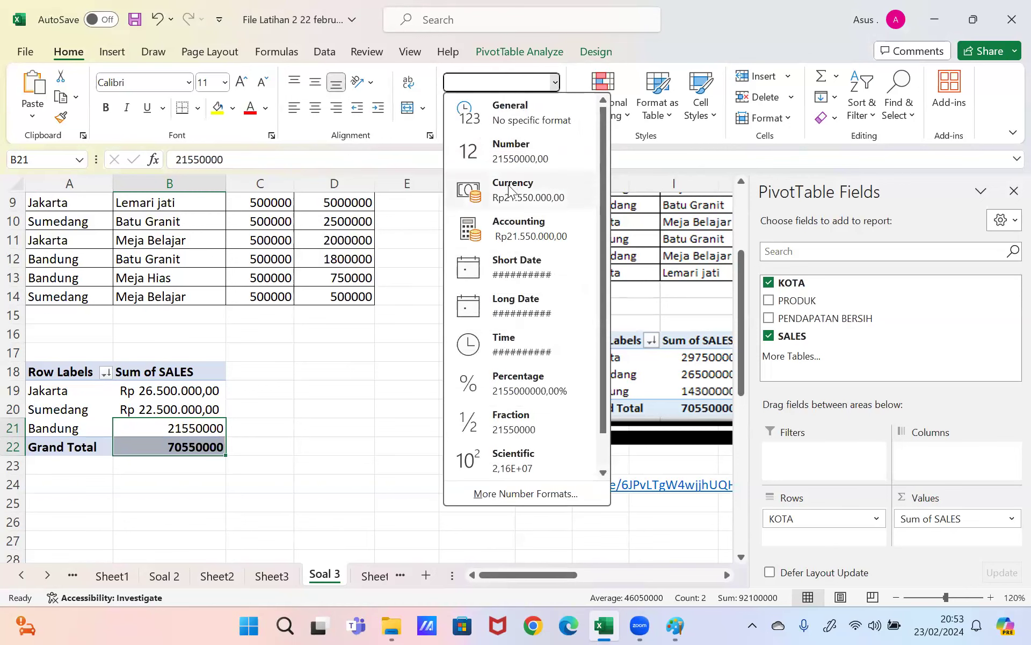
{"action": "left_click", "coordinate": [500, 226]}
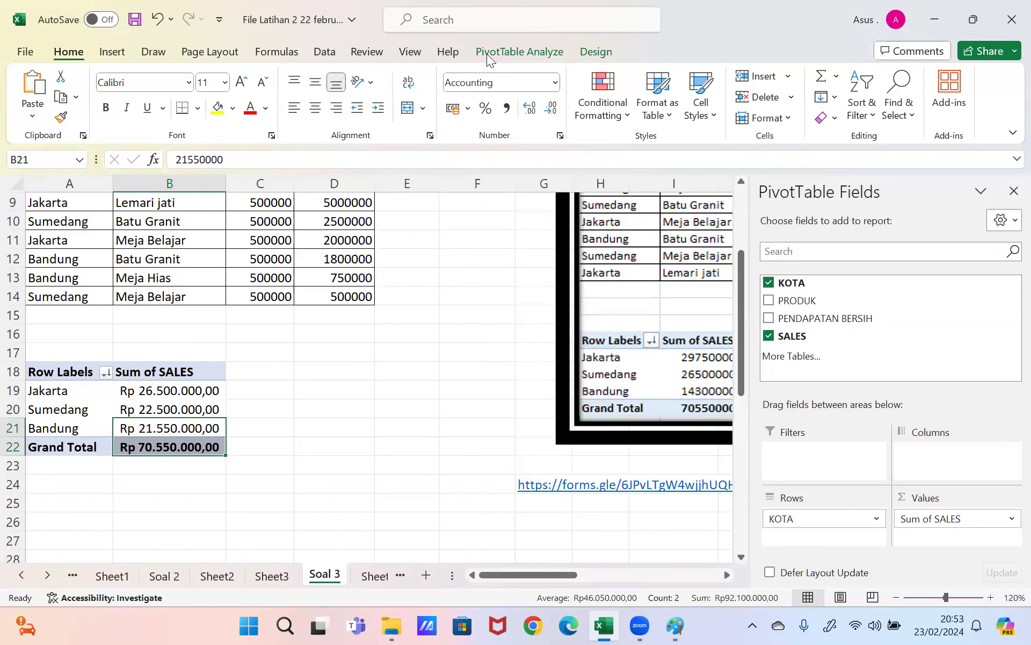